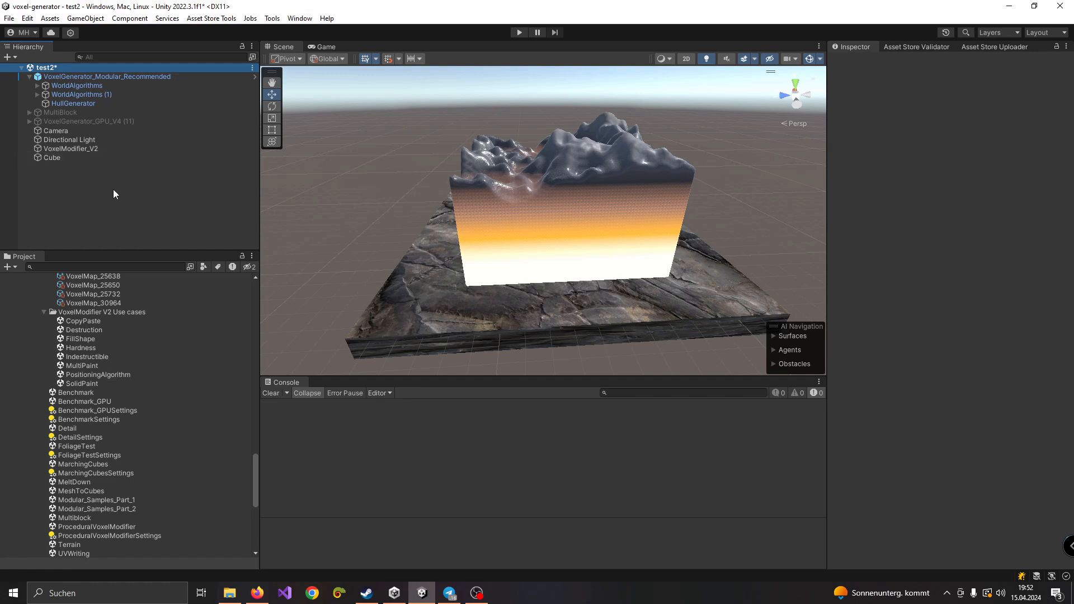
Examine the Voxel Modifier_V2 component and its shape and targeting settings on VoxelGenerator_Modular_Recommended.
click(87, 148)
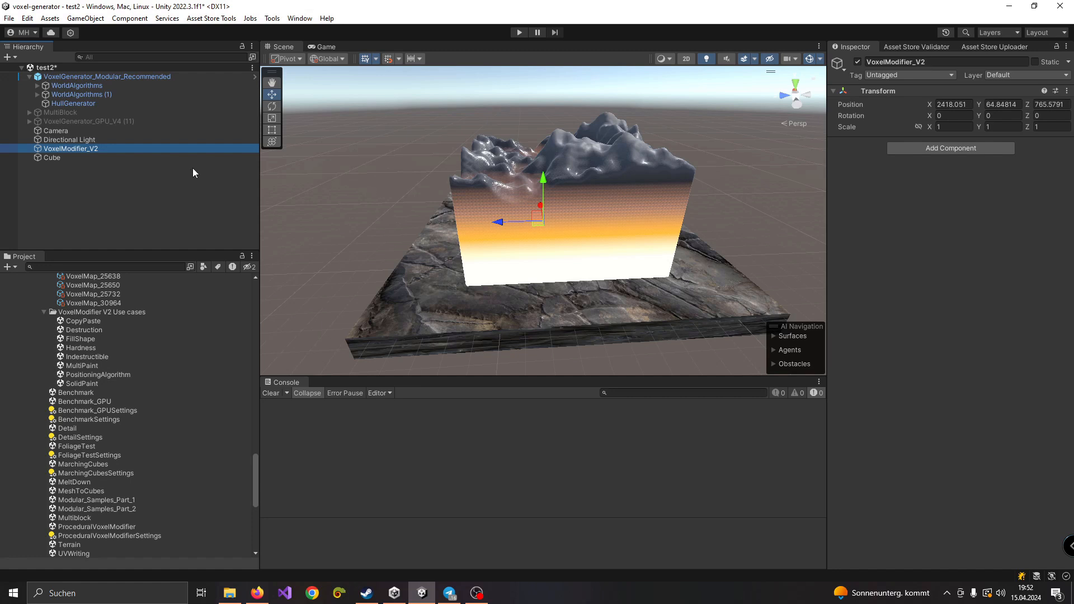
click(95, 76)
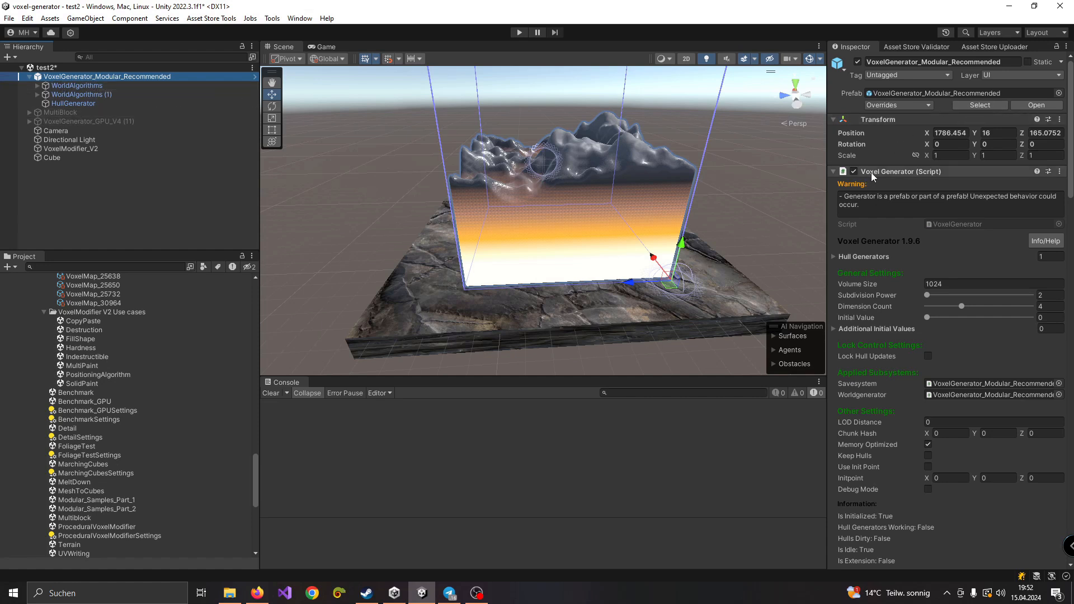
scroll(970, 260, down, 10)
scroll(954, 263, down, 12)
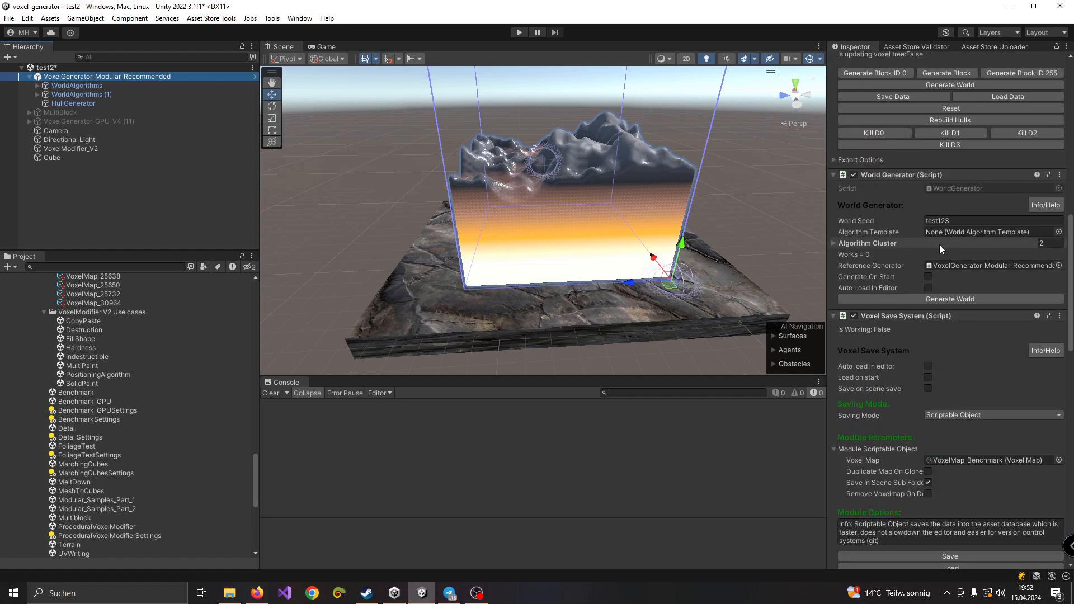
scroll(932, 237, down, 8)
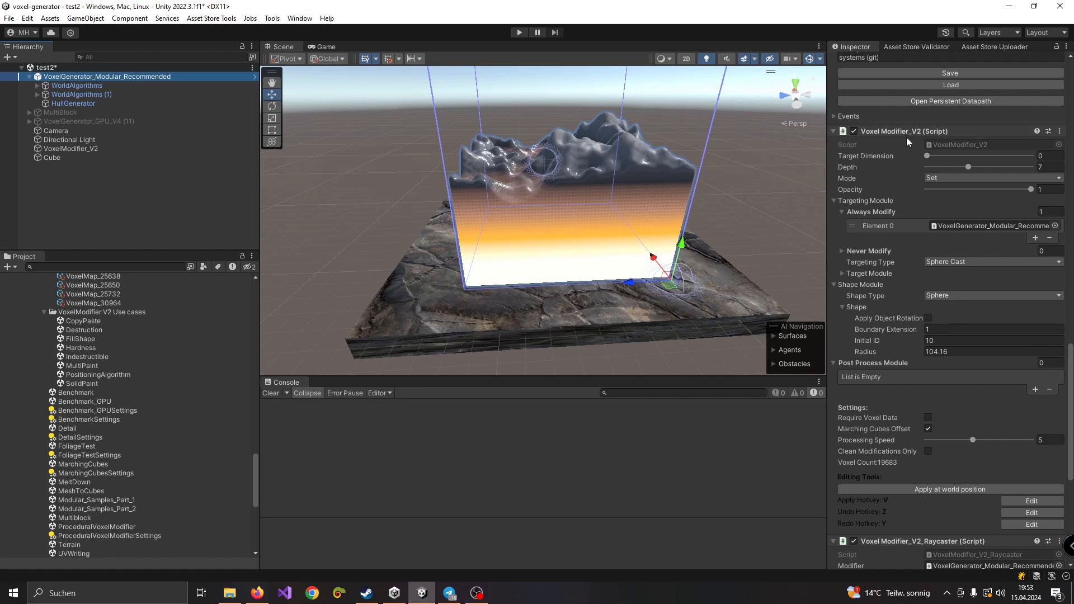
scroll(979, 247, down, 3)
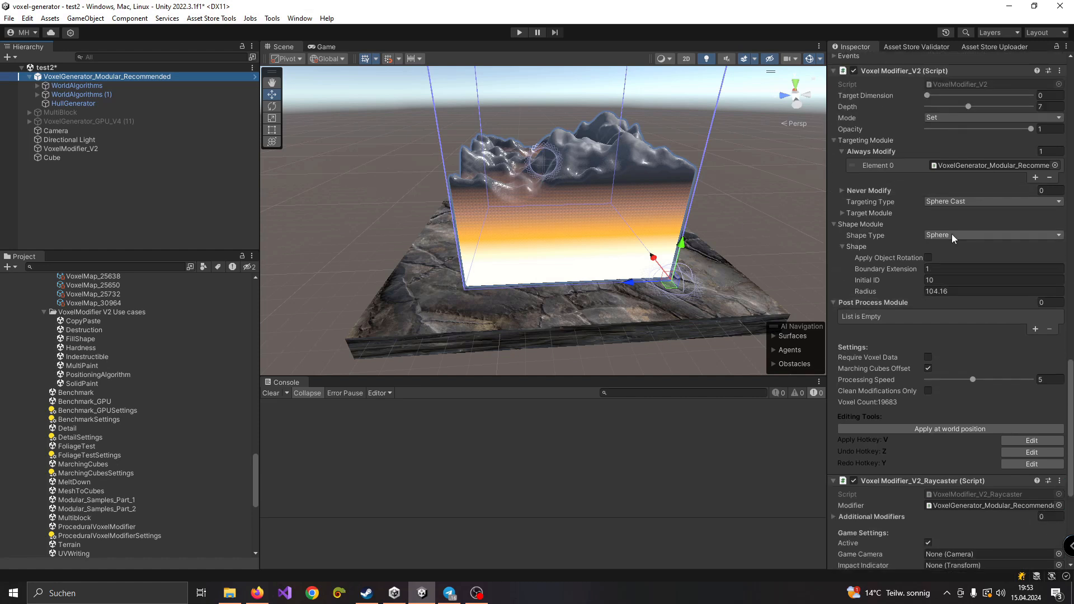
Set the Target Dimension of the voxel generator's Voxel Modifier_V2 to 1.
alt+drag(652, 168, 584, 168)
scroll(585, 174, up, 3)
right_drag(587, 218, 598, 222)
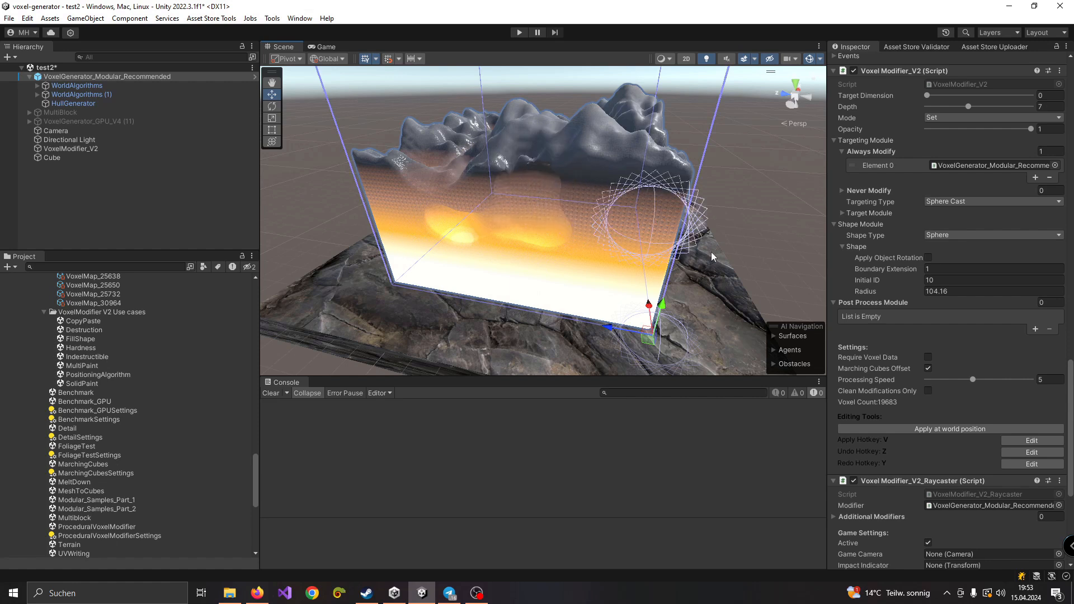
scroll(963, 167, up, 2)
drag(927, 127, 941, 125)
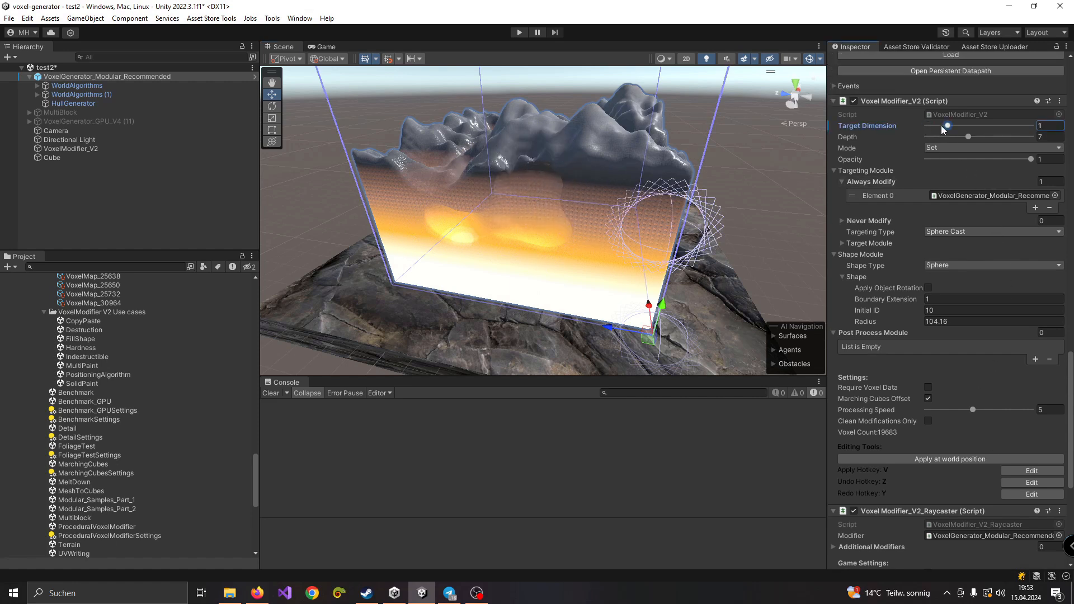
Paint several sphere modifications across the glowing side wall of the voxel terrain.
key(v)
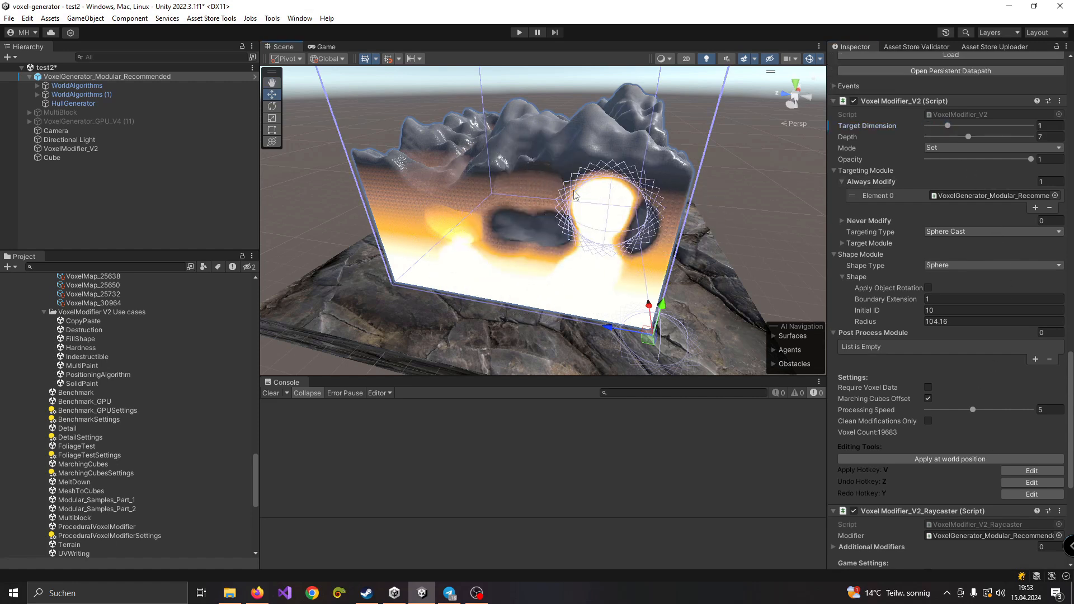
key(v)
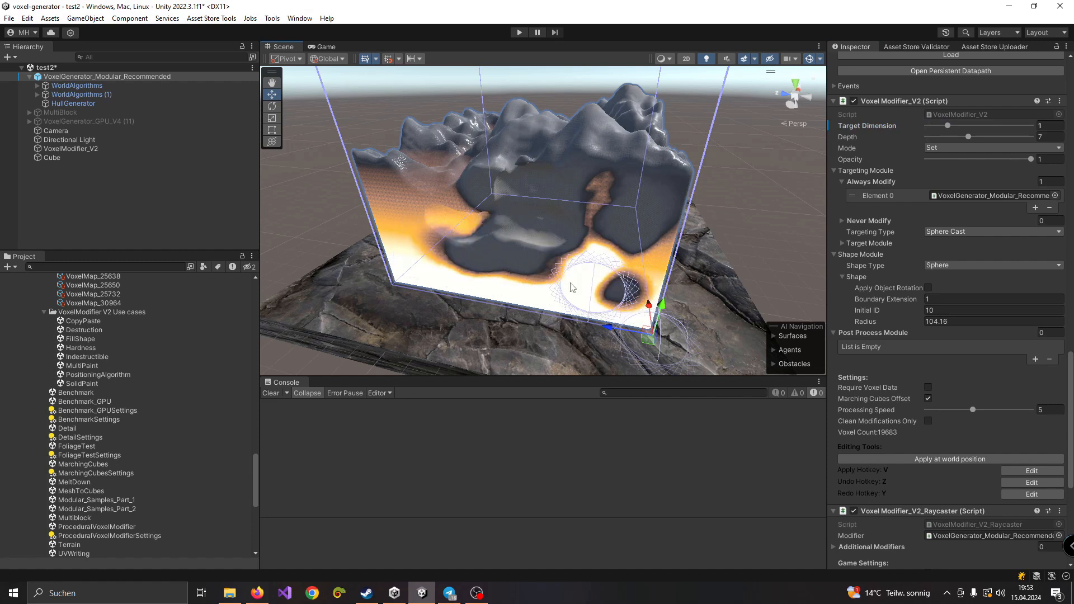
key(v)
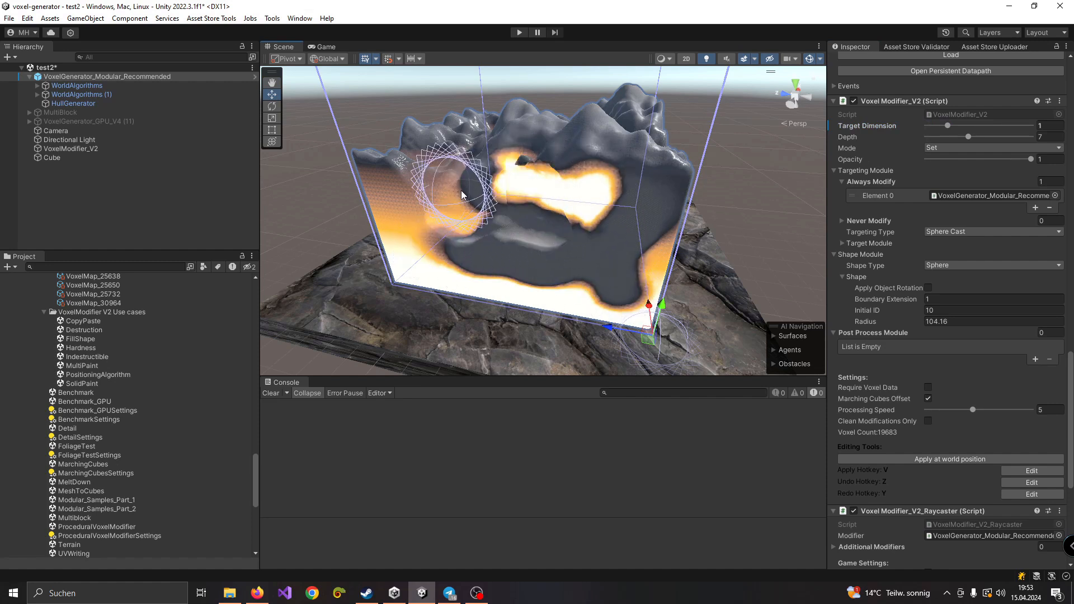
key(v)
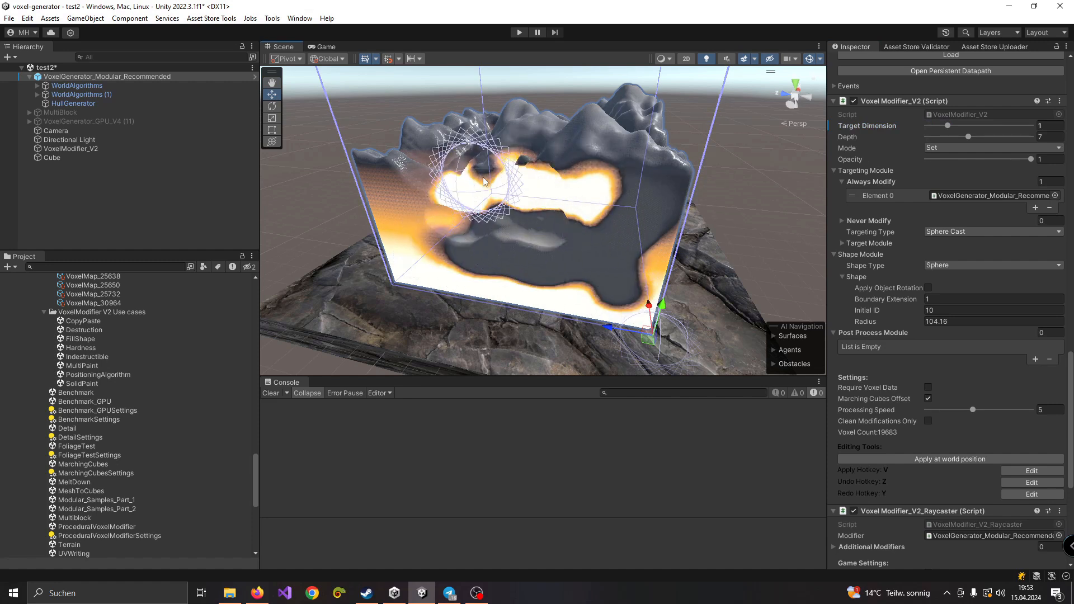
key(v)
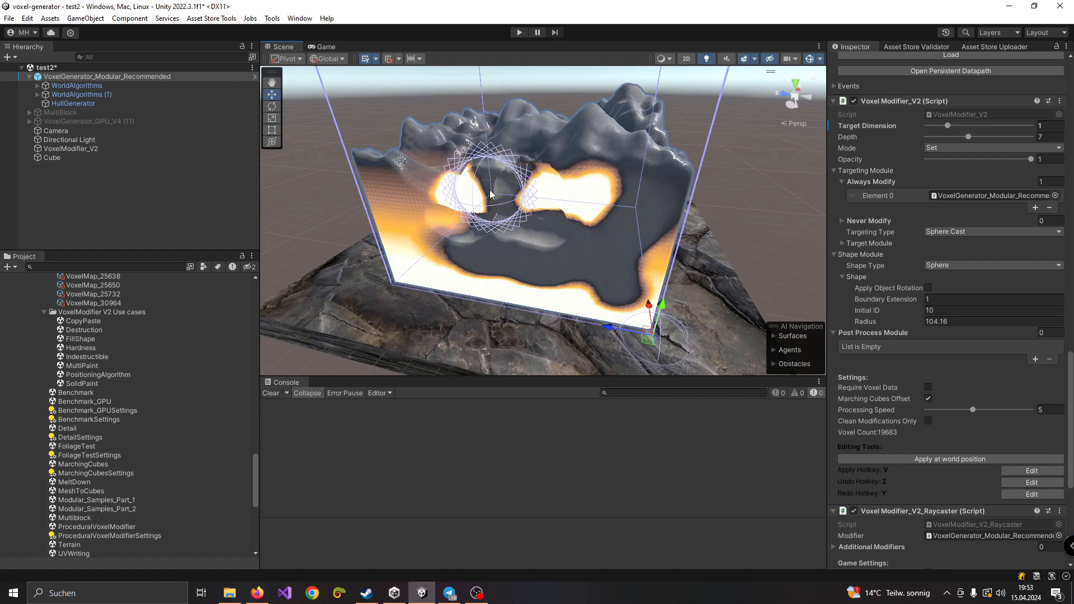
key(v)
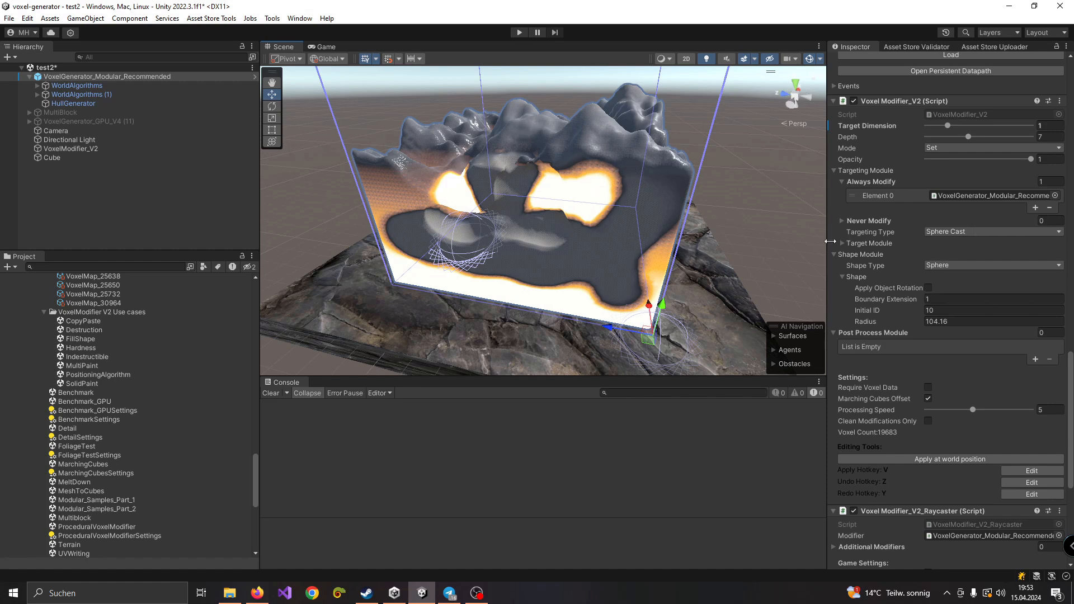
Add the Voxel Modifier_V2 component to the VoxelModifier_V2 object.
scroll(573, 178, up, 4)
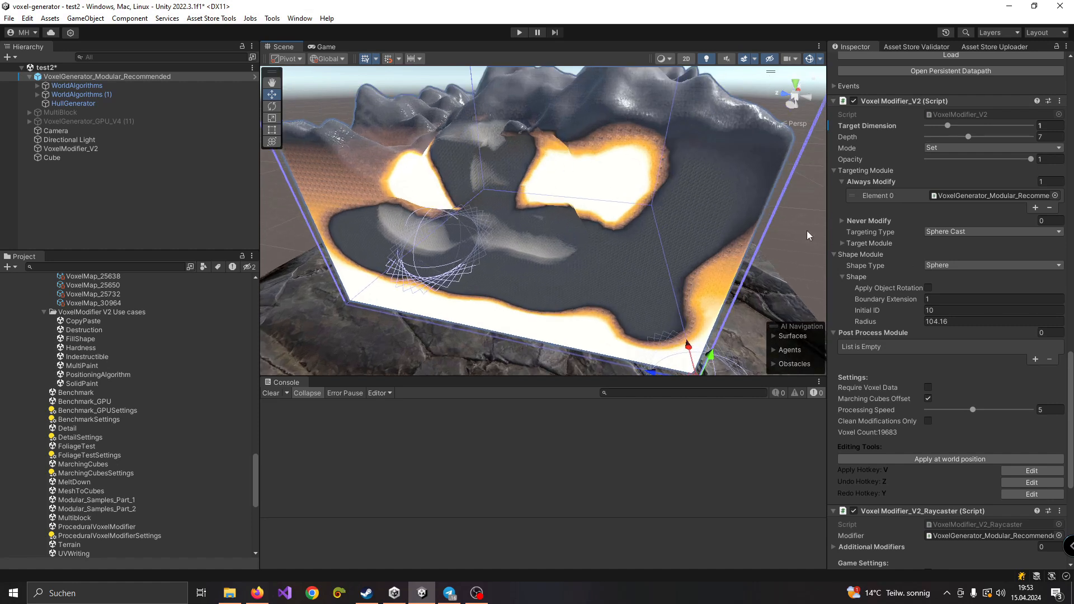
scroll(943, 249, down, 5)
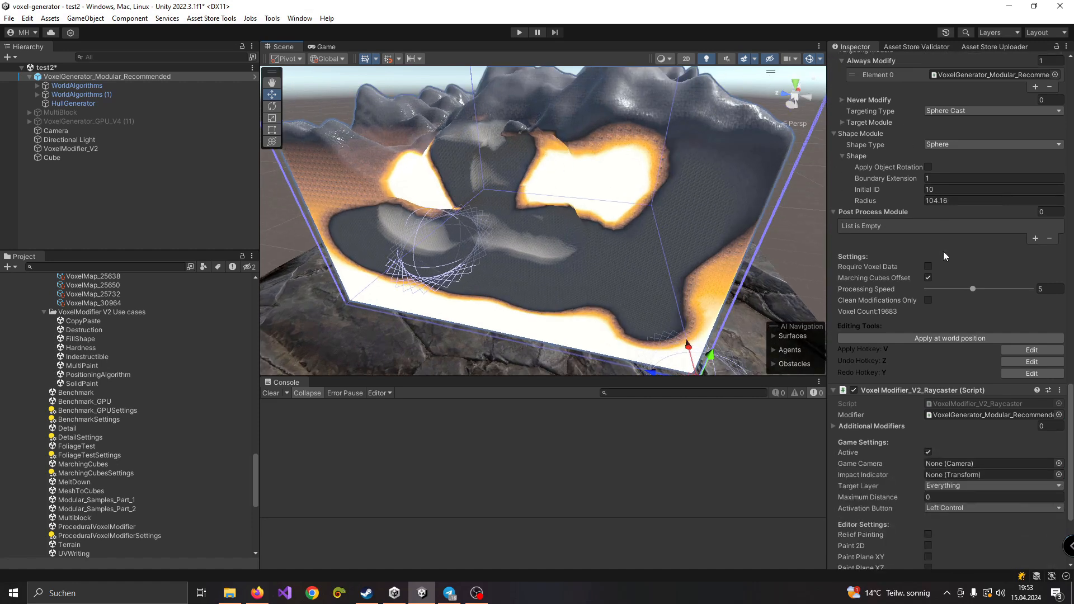
click(65, 170)
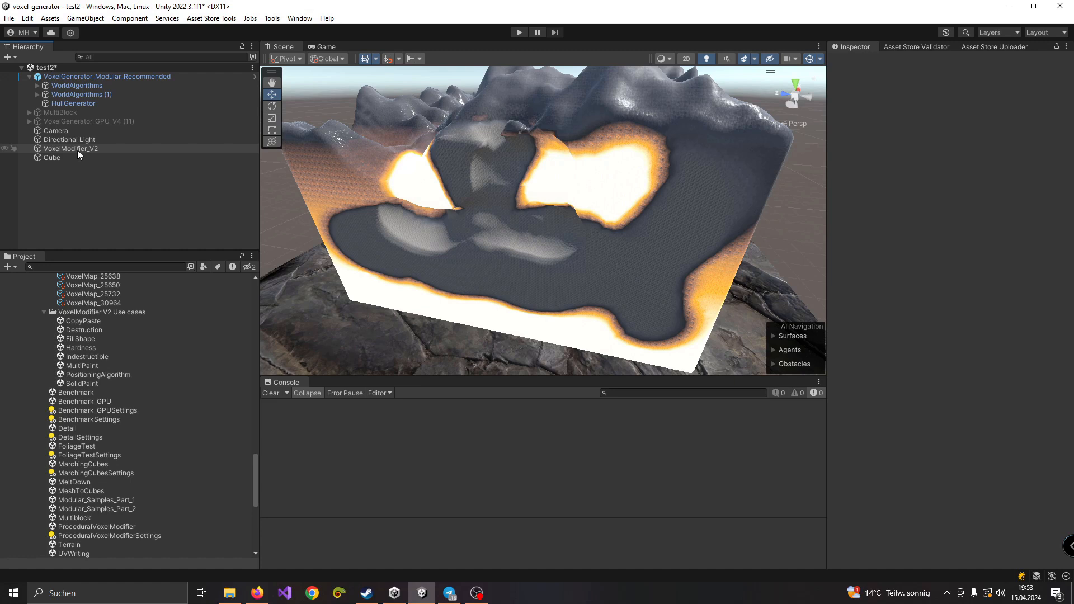
click(78, 149)
alt+drag(740, 243, 592, 231)
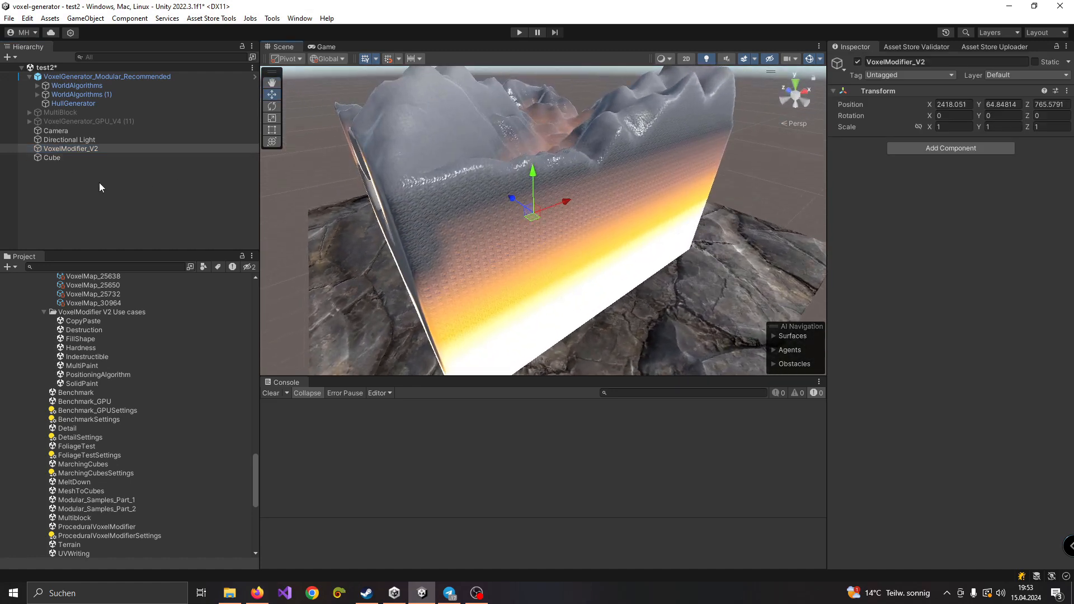
click(59, 148)
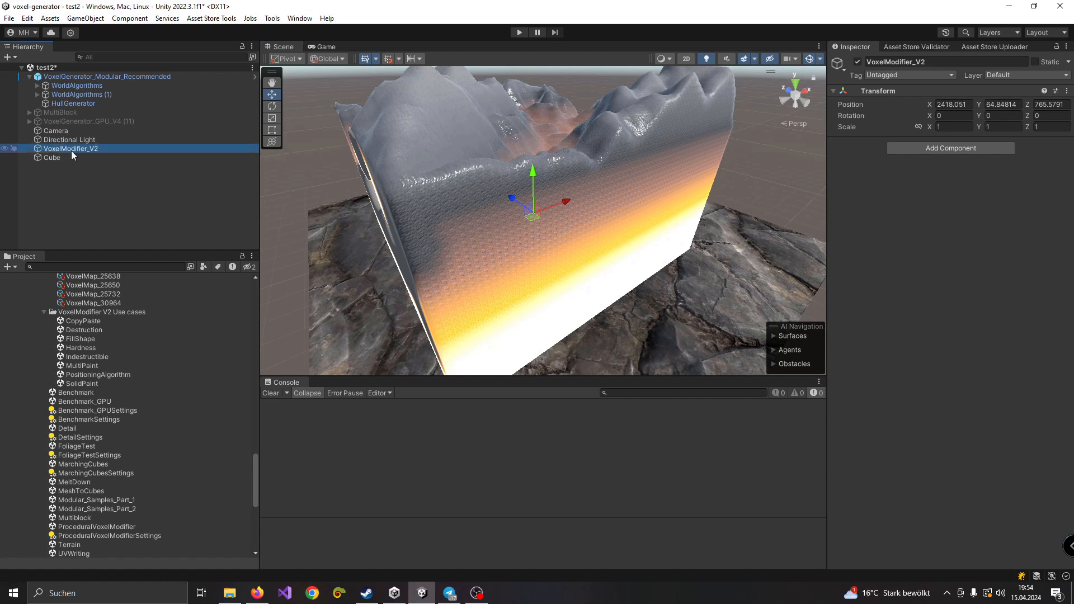
click(927, 150)
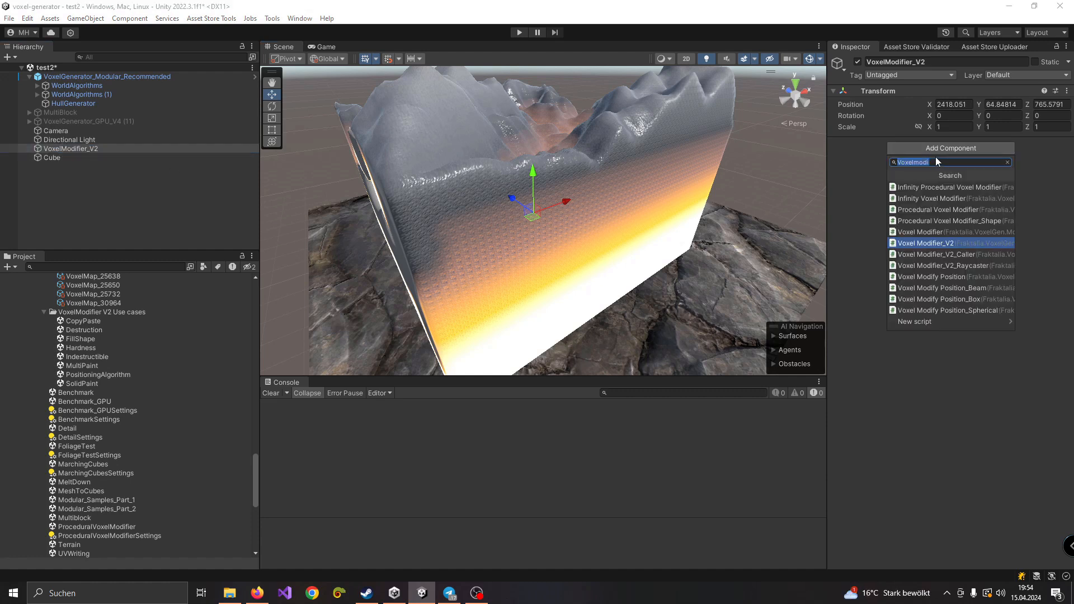
click(918, 244)
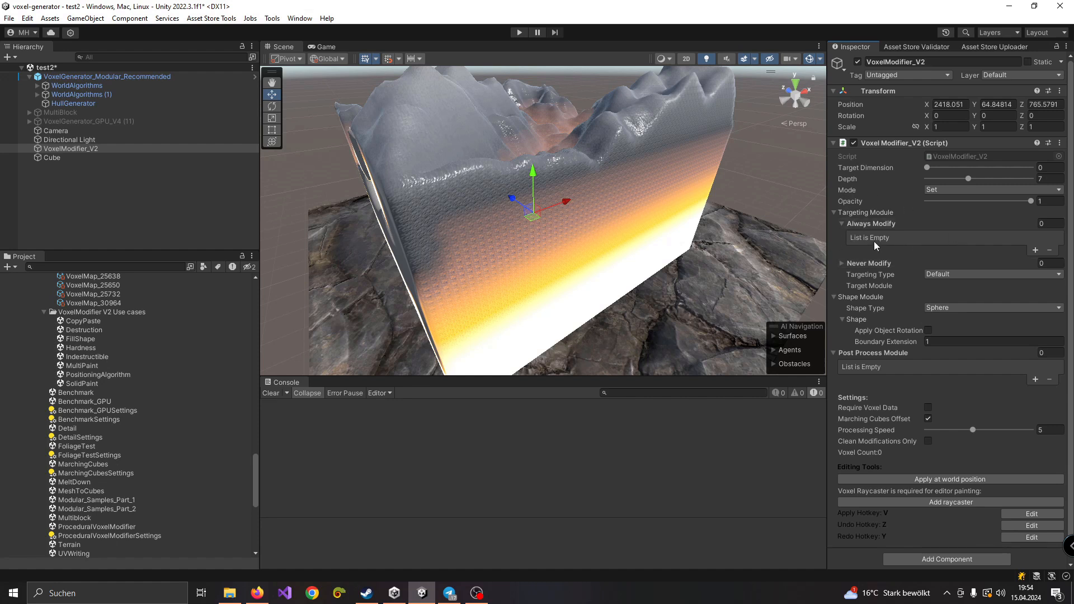
Add an Always Modify element and assign VoxelGenerator_Modular_Recommended to it.
click(1035, 250)
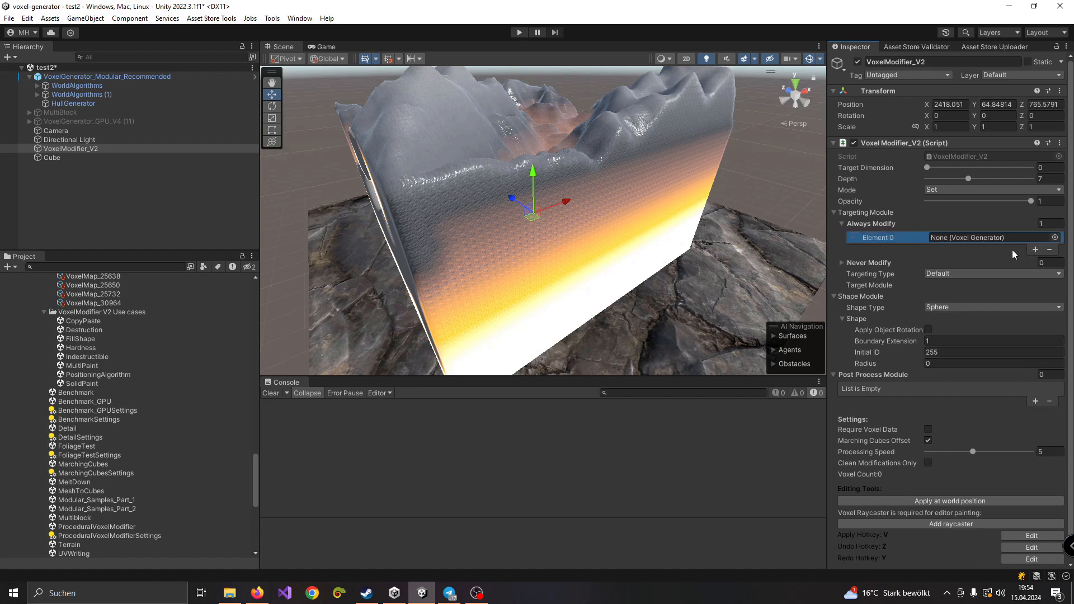
drag(138, 77, 954, 240)
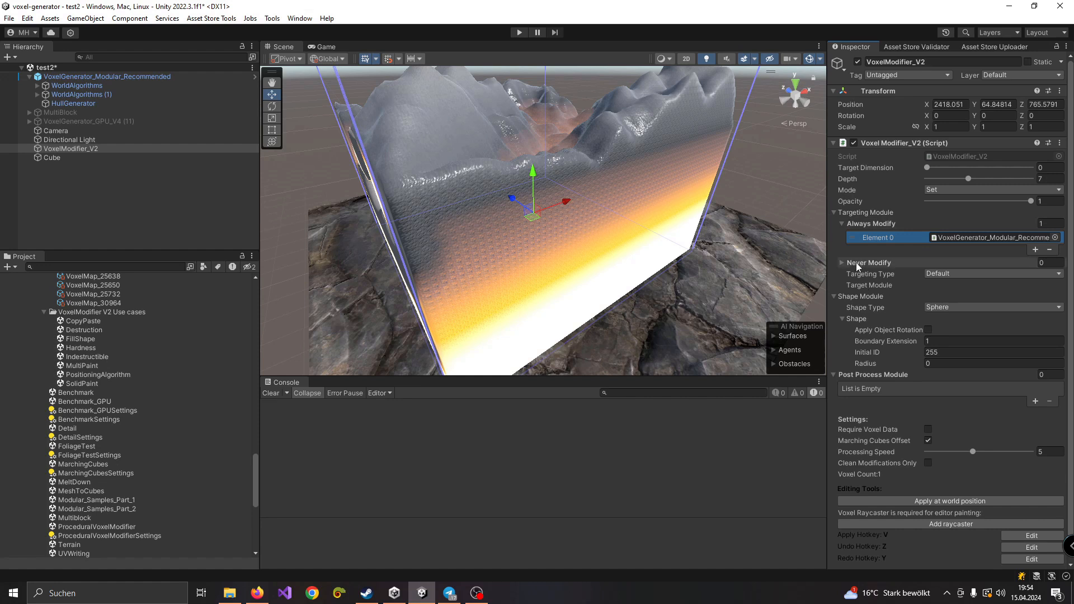
click(842, 263)
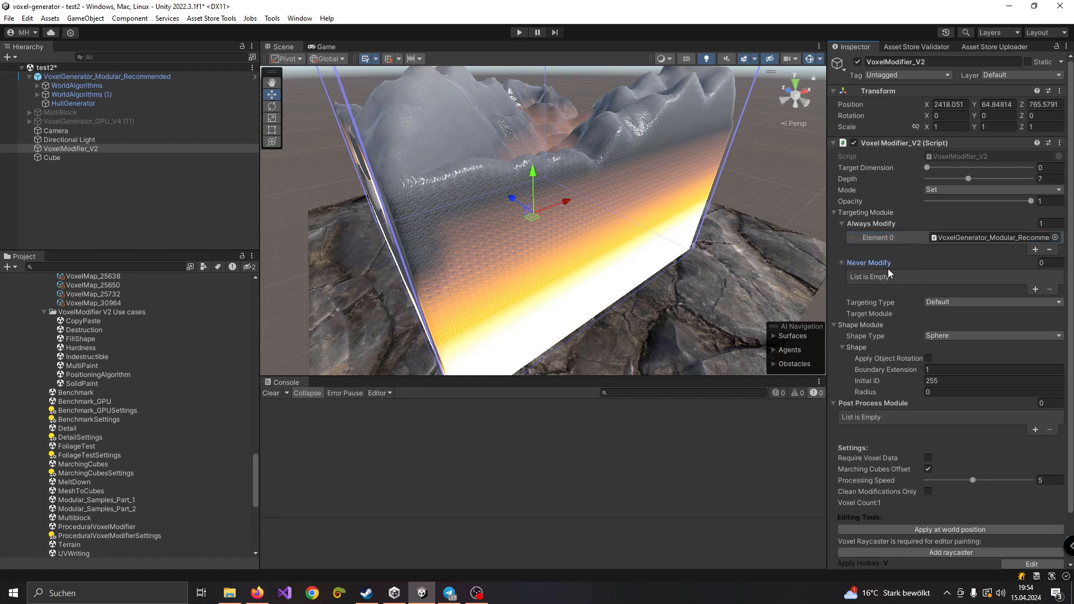
click(841, 264)
Try the Sphere Cast targeting type, examine its target module and layer options, and restore the Default type.
click(935, 273)
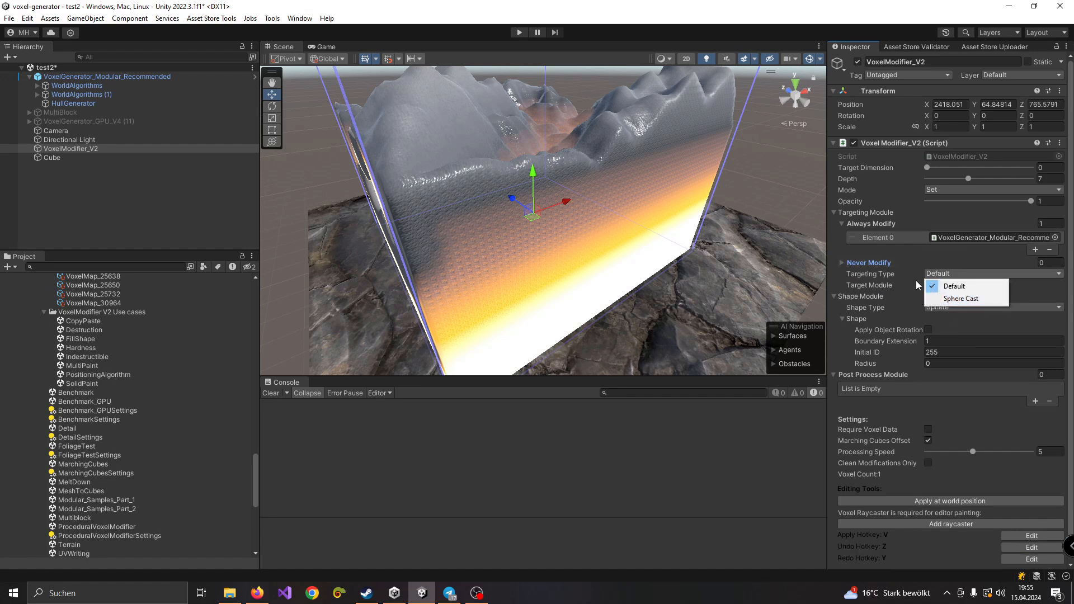
click(960, 299)
click(843, 285)
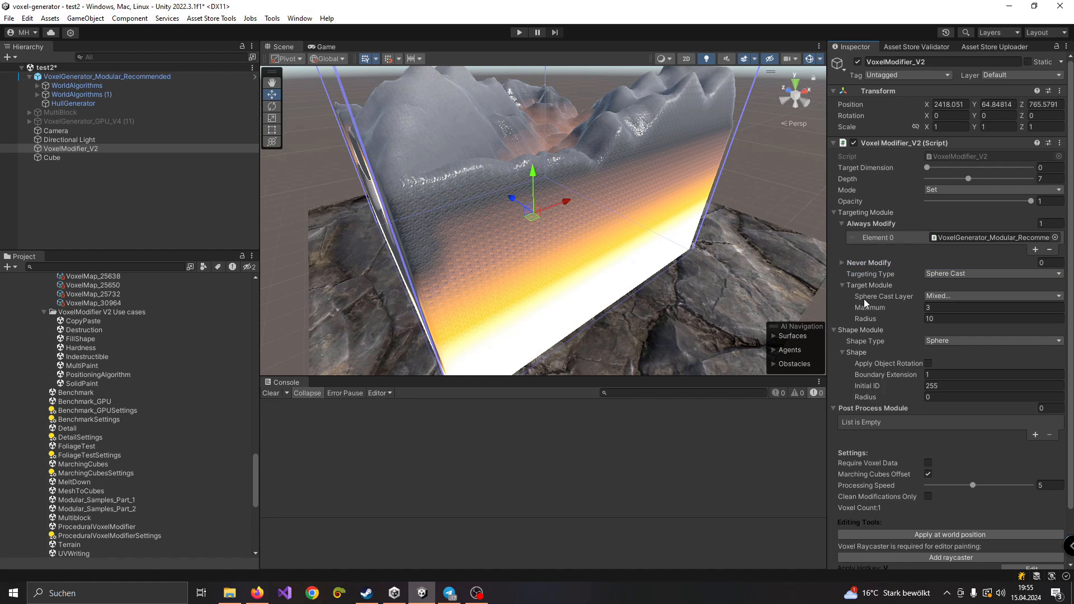
click(942, 297)
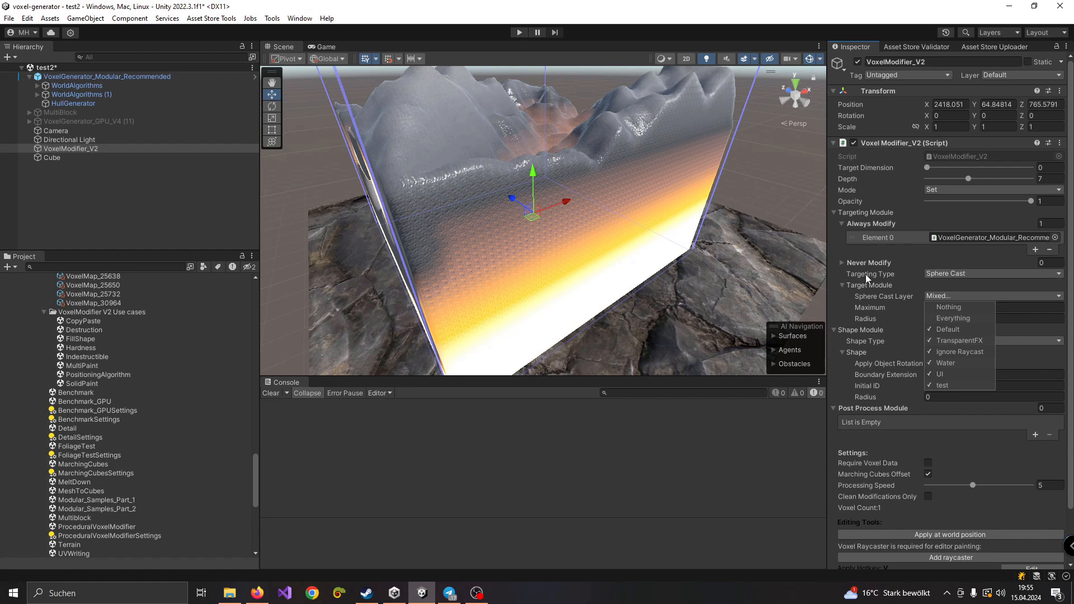
click(891, 274)
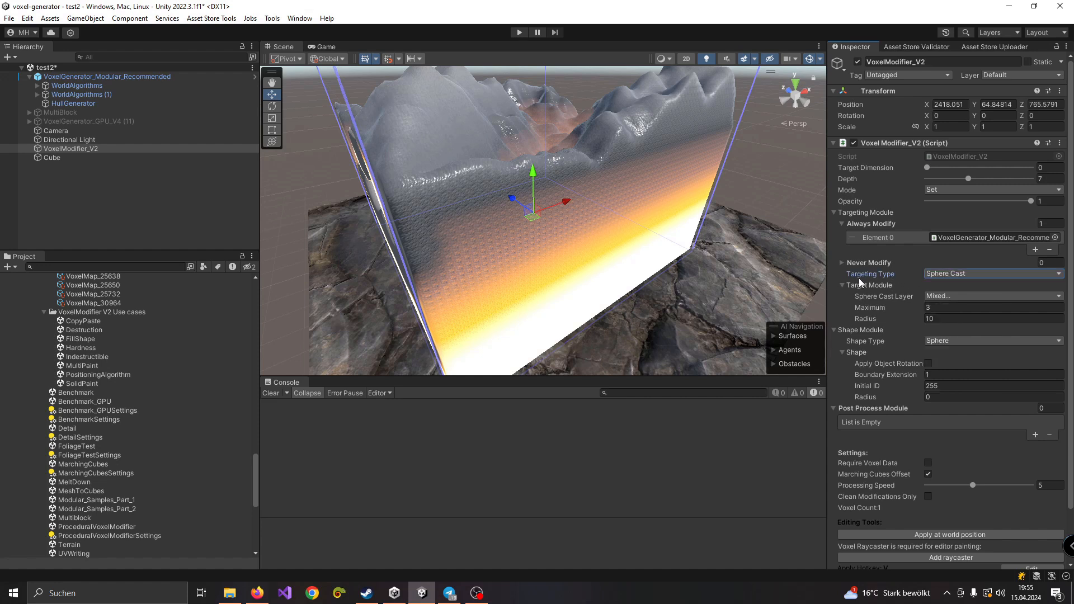
click(935, 275)
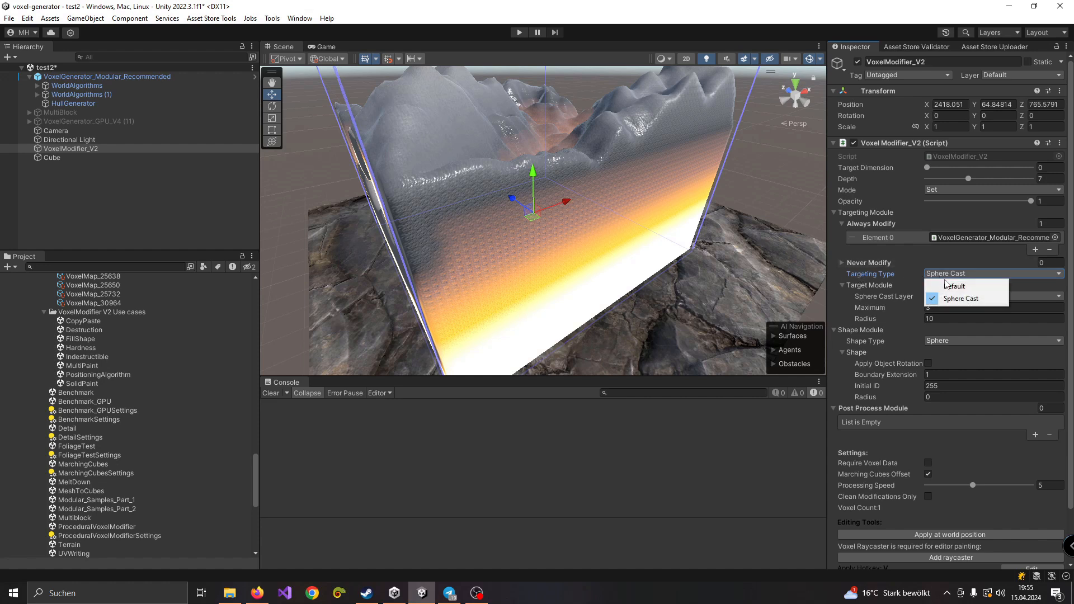
click(954, 286)
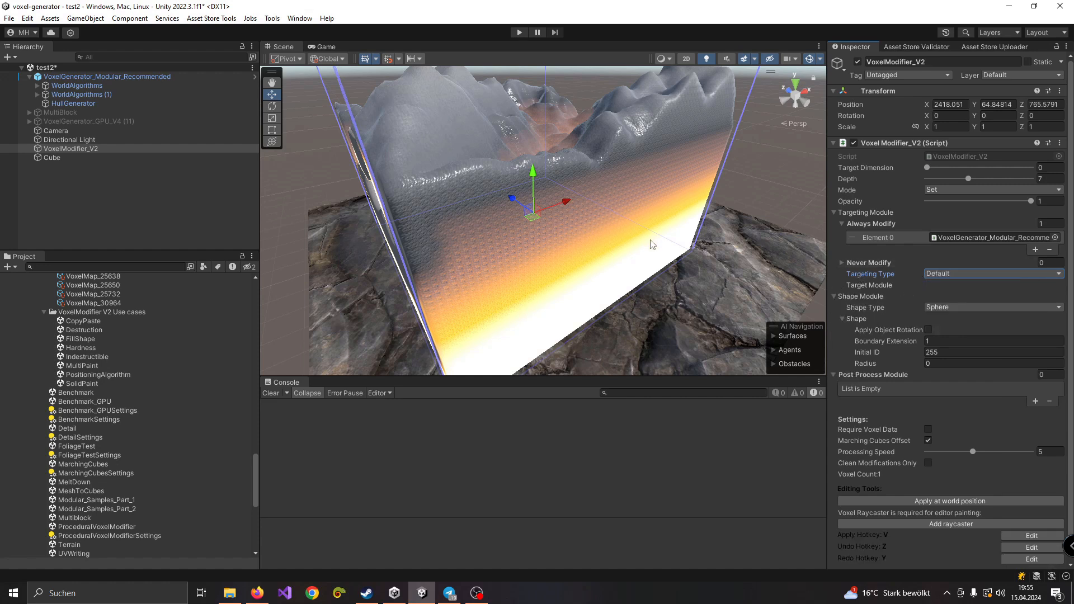
Set the sphere shape's Radius to 123 and raise the VoxelModifier_V2 object to Y 532 at the terrain surface.
scroll(649, 244, up, 2)
scroll(650, 245, down, 2)
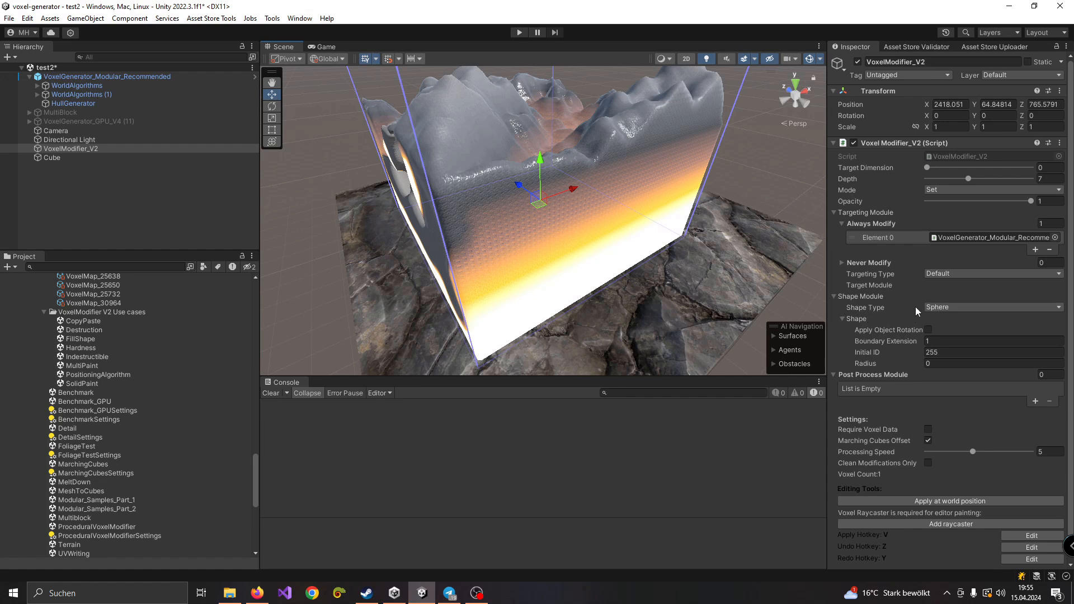
drag(880, 369, 941, 356)
drag(528, 202, 535, 116)
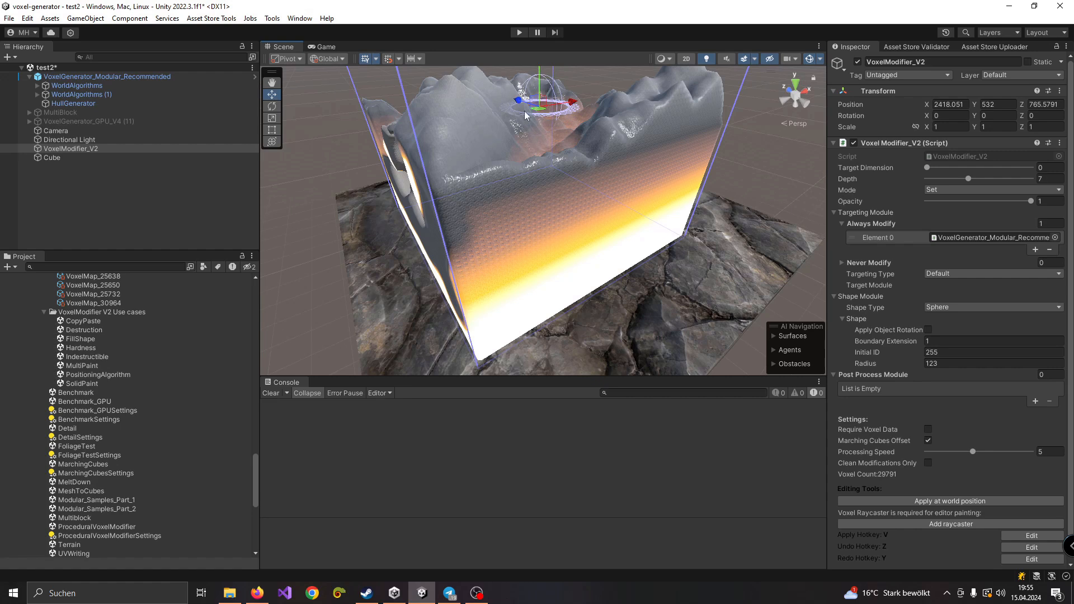
double_click(70, 149)
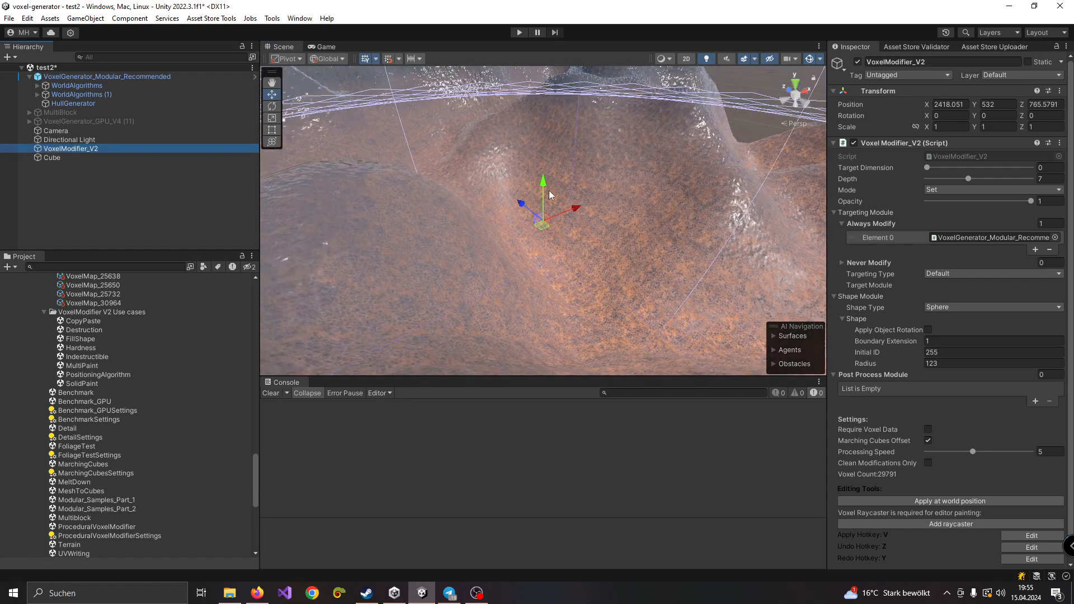
scroll(550, 194, down, 10)
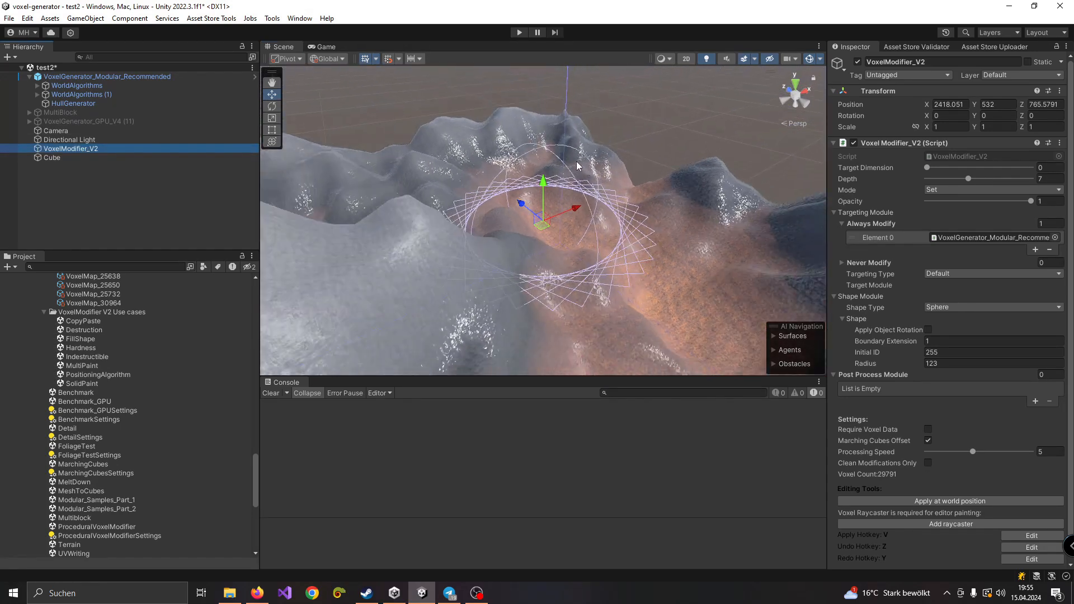
scroll(578, 166, down, 8)
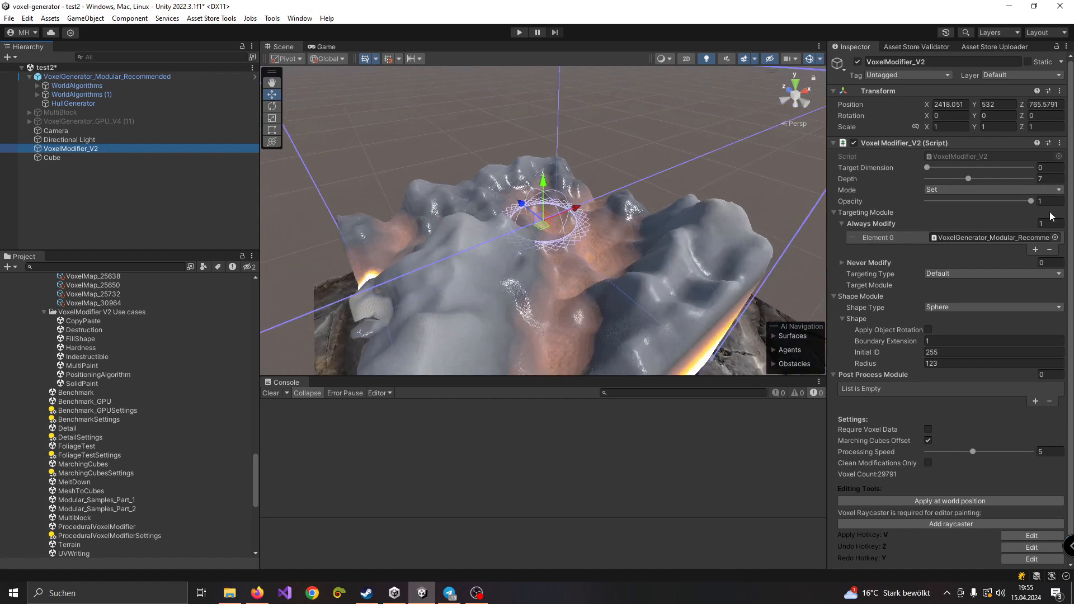
Clear the voxel generator reference from Element 0 of the Always Modify list by assigning None.
click(1055, 238)
double_click(411, 125)
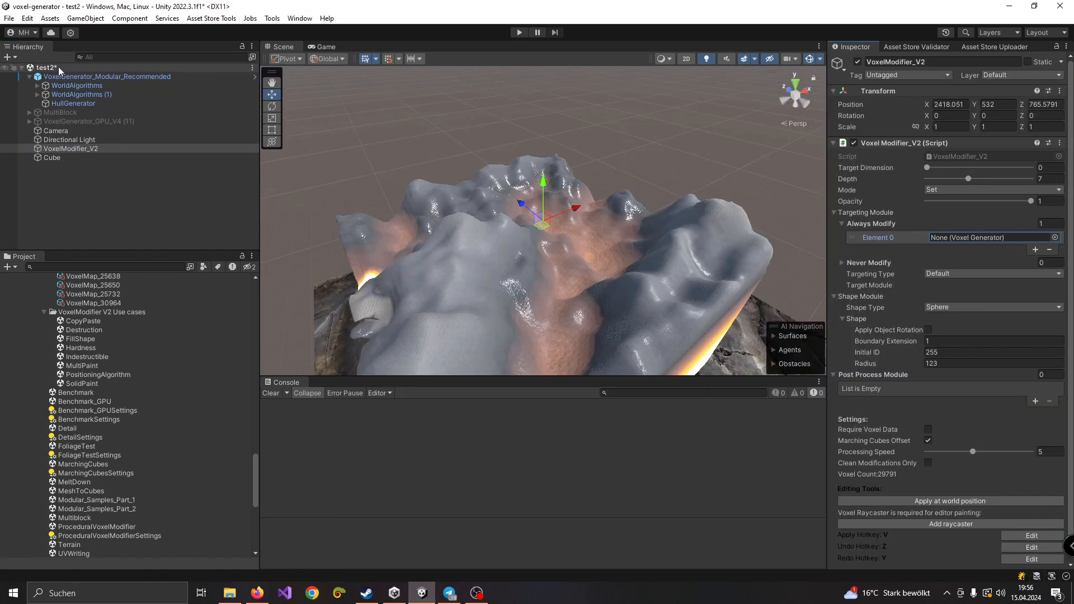
Assign VoxelGenerator_Modular_Recommended to Element 0 of the Always Modify list and set the modifier's Mode to Additive.
drag(76, 77, 937, 235)
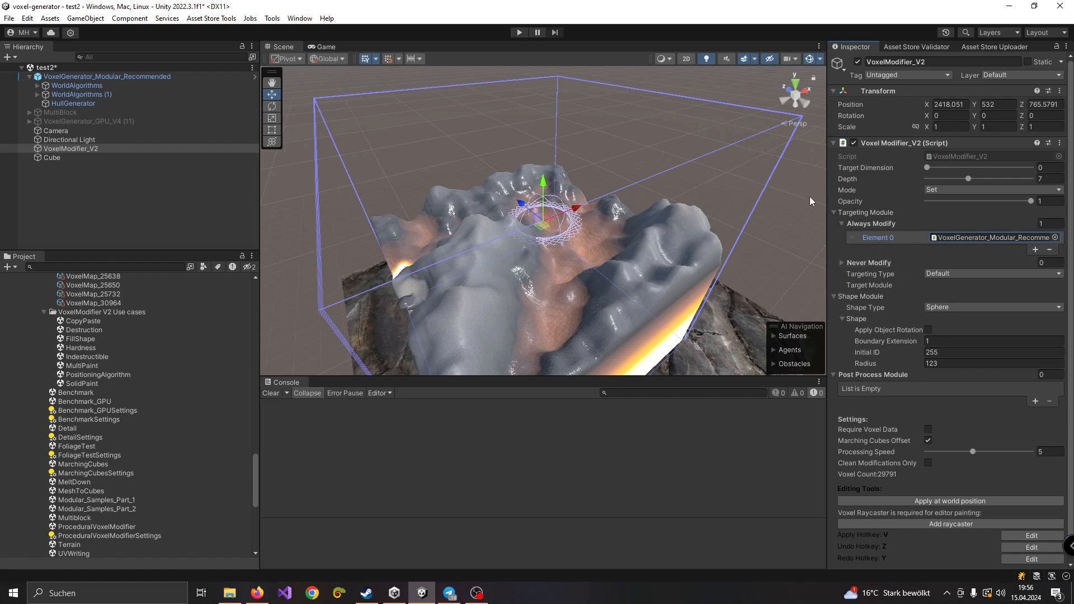
scroll(901, 230, down, 1)
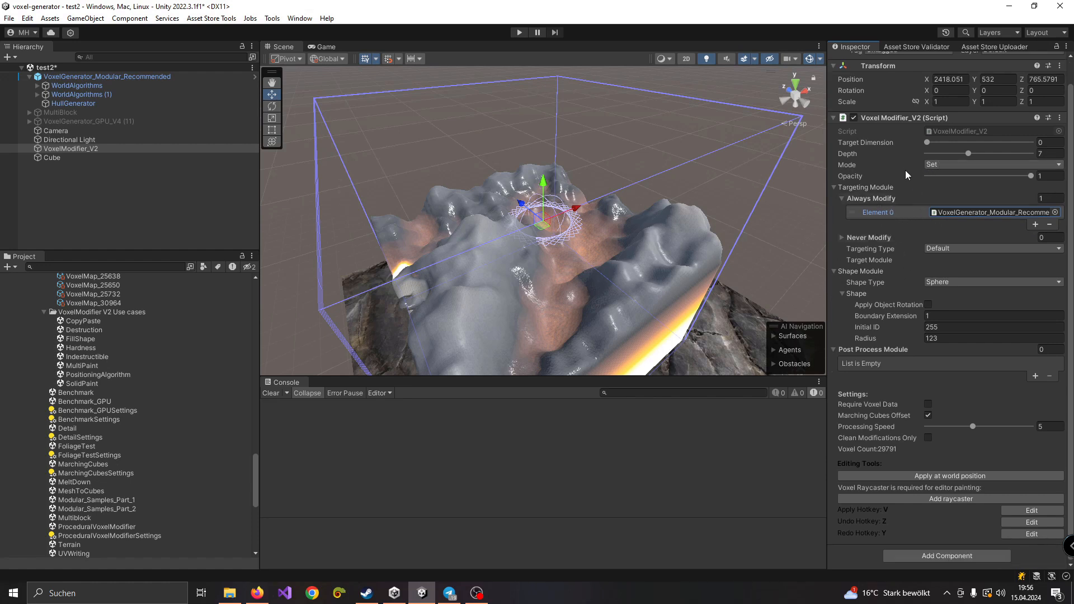
click(943, 167)
click(950, 190)
Apply the additive sphere to the terrain at the modifier's world position and inspect it up close.
click(942, 477)
click(942, 476)
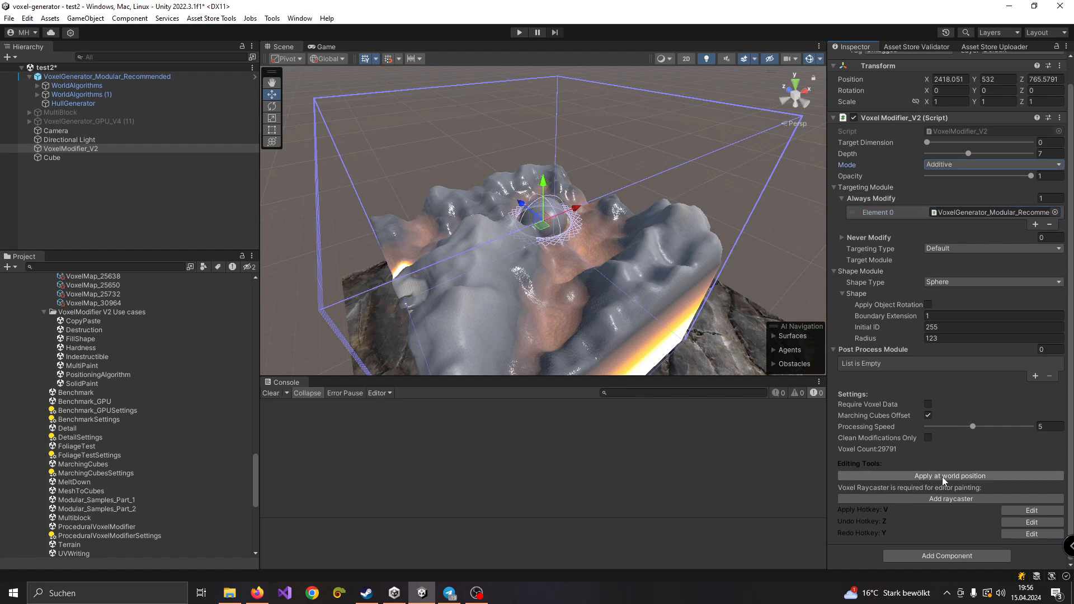
scroll(551, 218, up, 5)
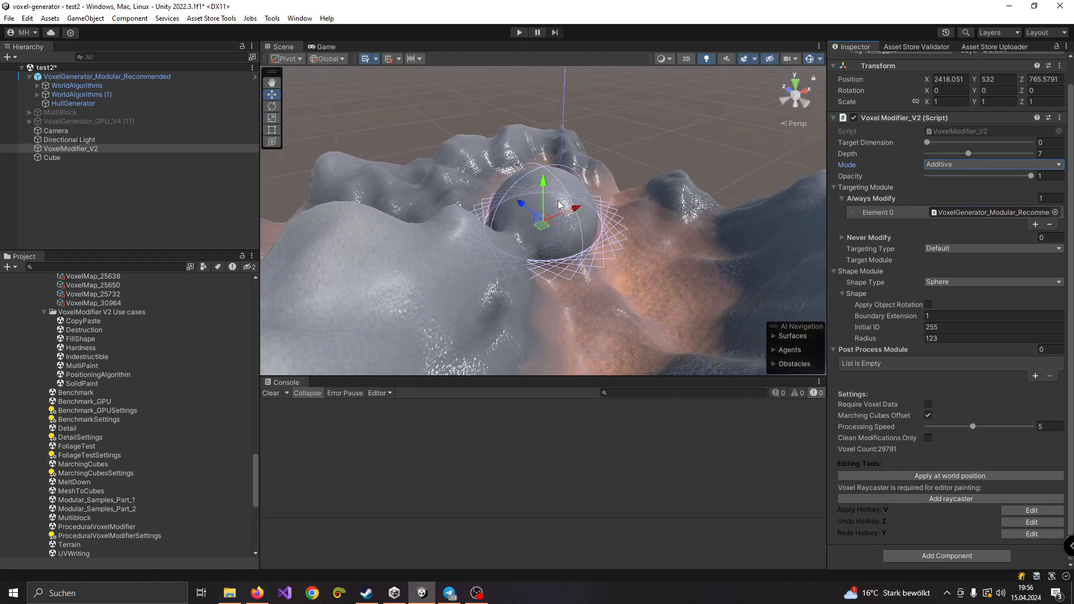
scroll(558, 205, up, 3)
alt+drag(652, 237, 552, 261)
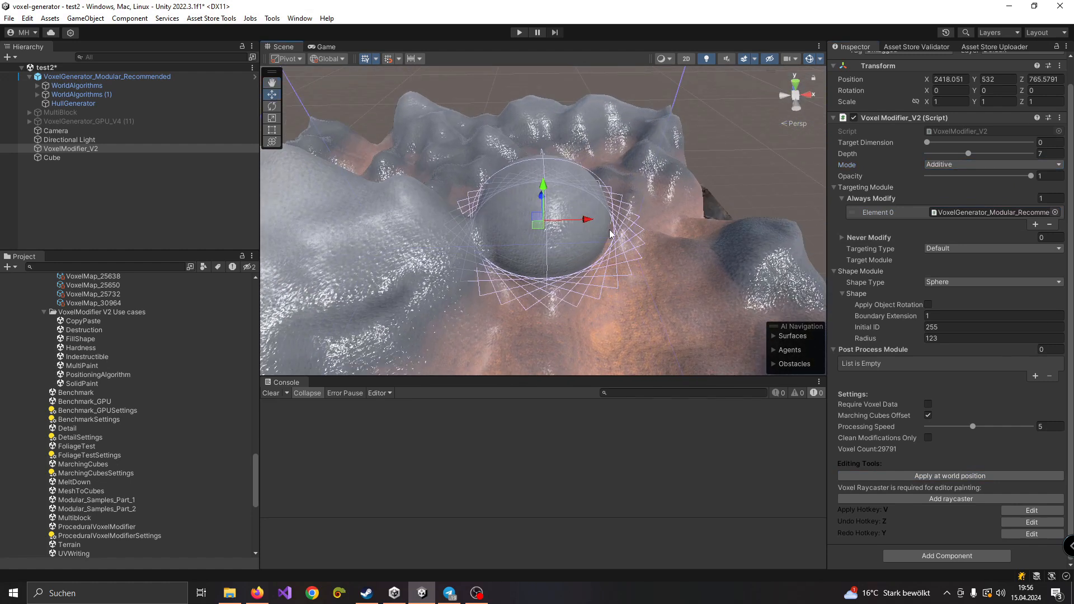
scroll(610, 234, down, 2)
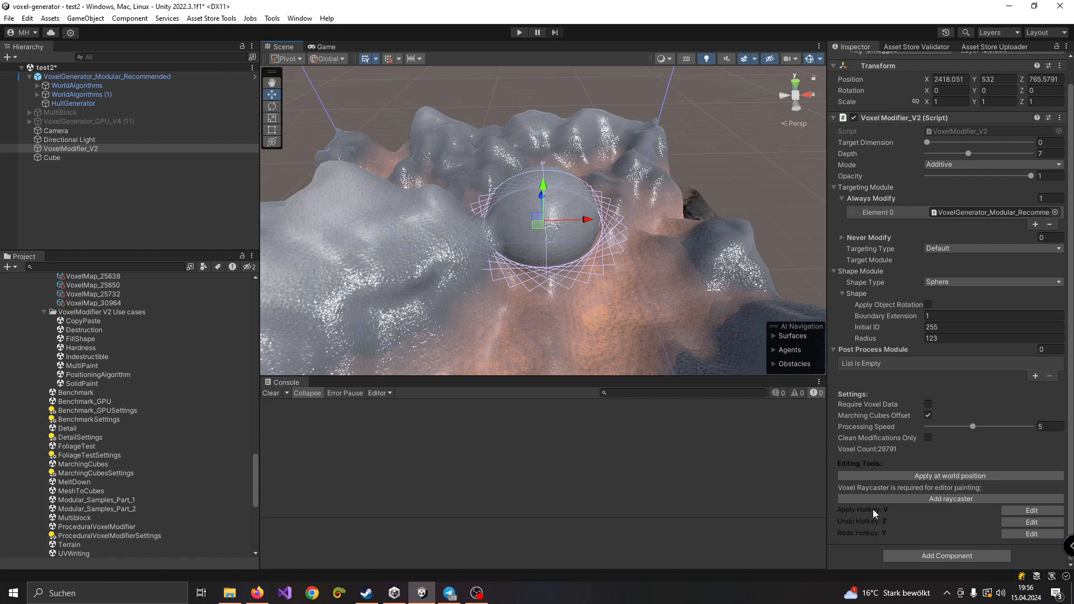
Raise VoxelModifier_V2 to Y 671.4 and apply additive spheres repeatedly while moving it to X 2659, Z 594.
drag(542, 189, 542, 125)
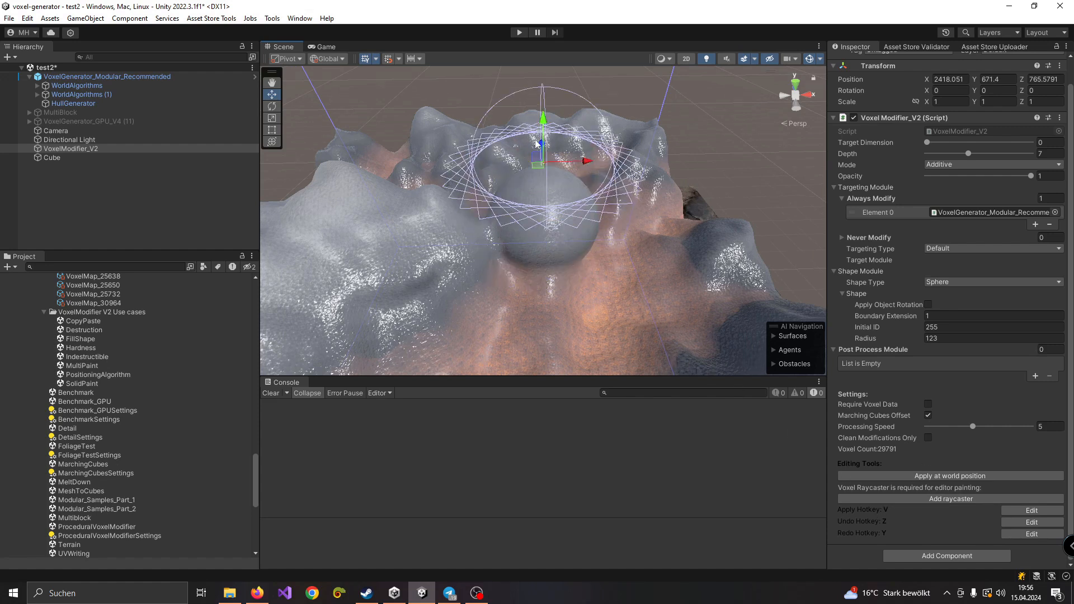
key(v)
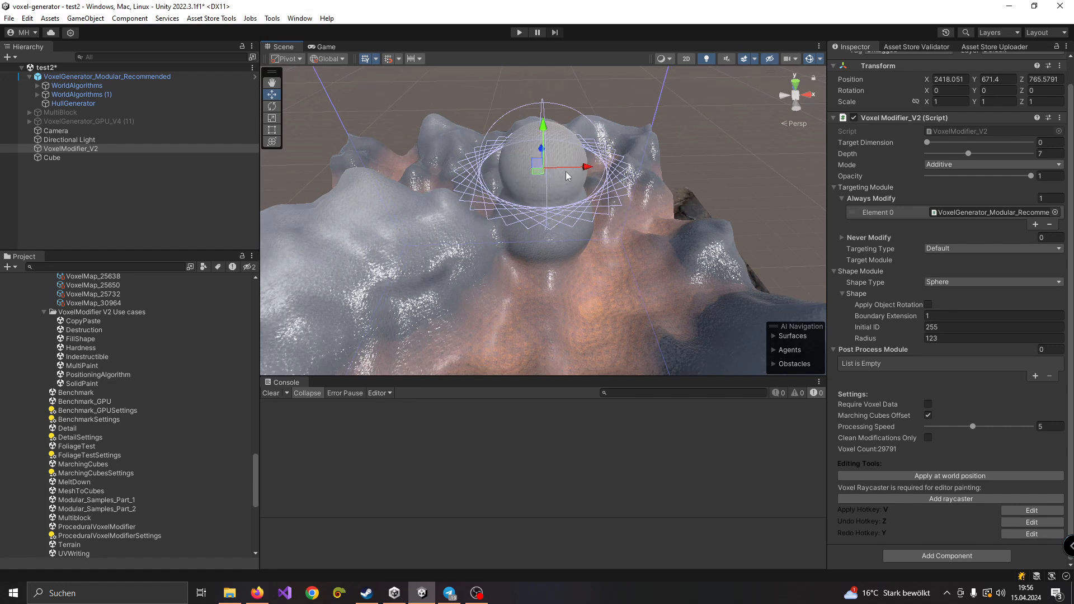
drag(586, 167, 724, 227)
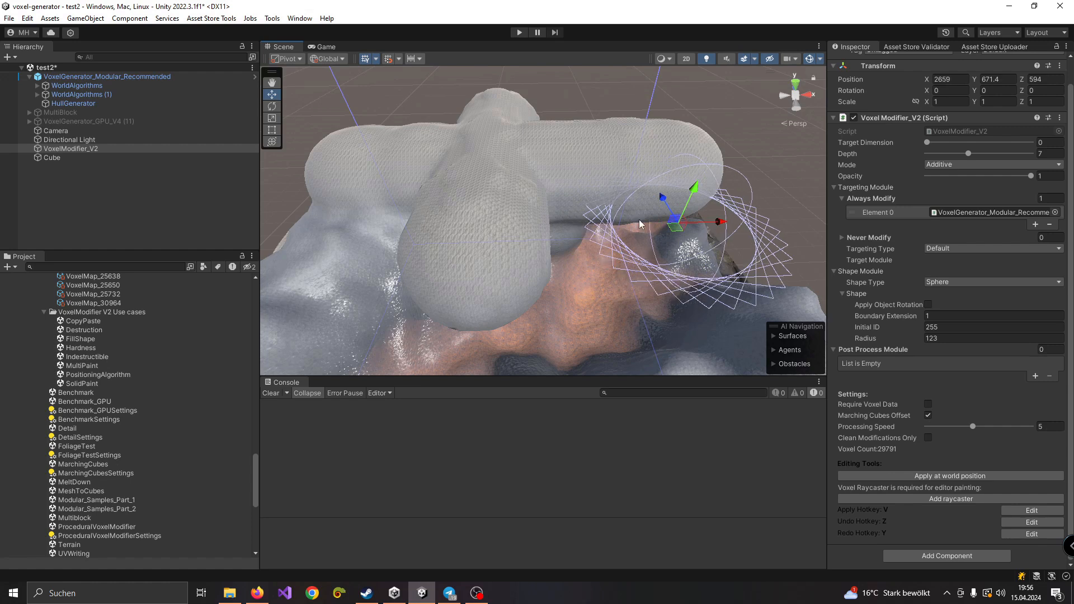
Duplicate VoxelModifier_V2 and move the copy along the X axis to X 2481.
click(103, 152)
key(ctrl+d)
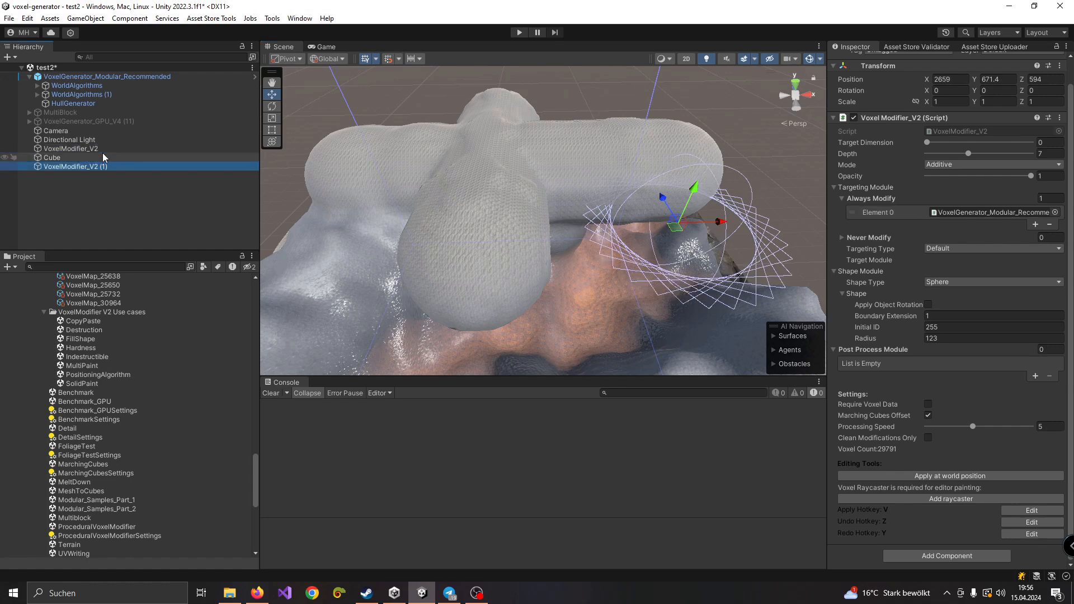
drag(722, 227, 629, 226)
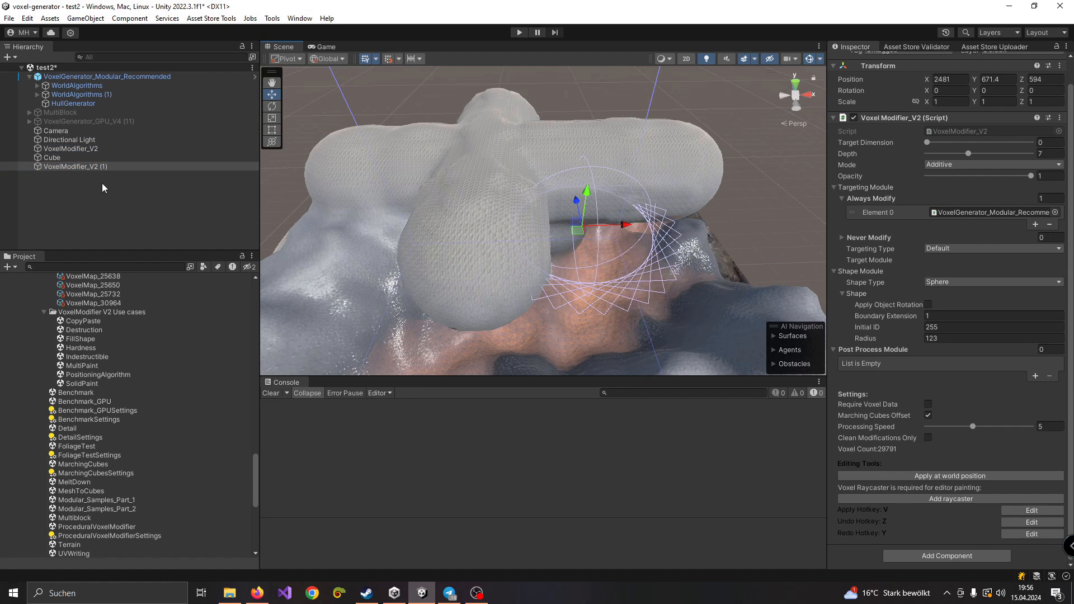
click(100, 181)
click(94, 166)
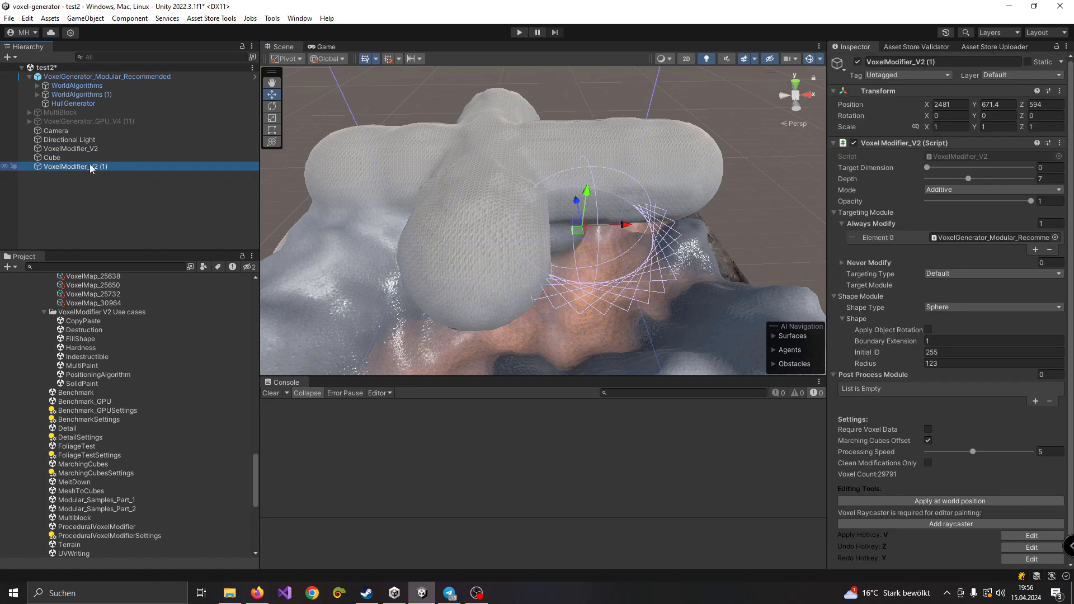
Apply an additive sphere with the duplicated modifier and another with the original VoxelModifier_V2.
click(575, 228)
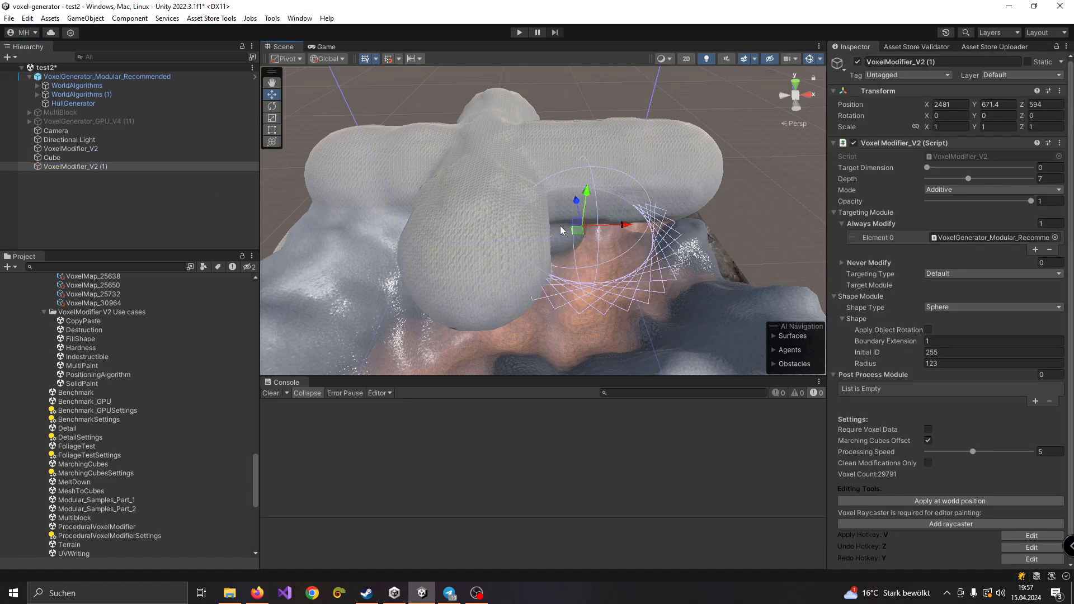
key(v)
click(88, 149)
click(675, 231)
key(v)
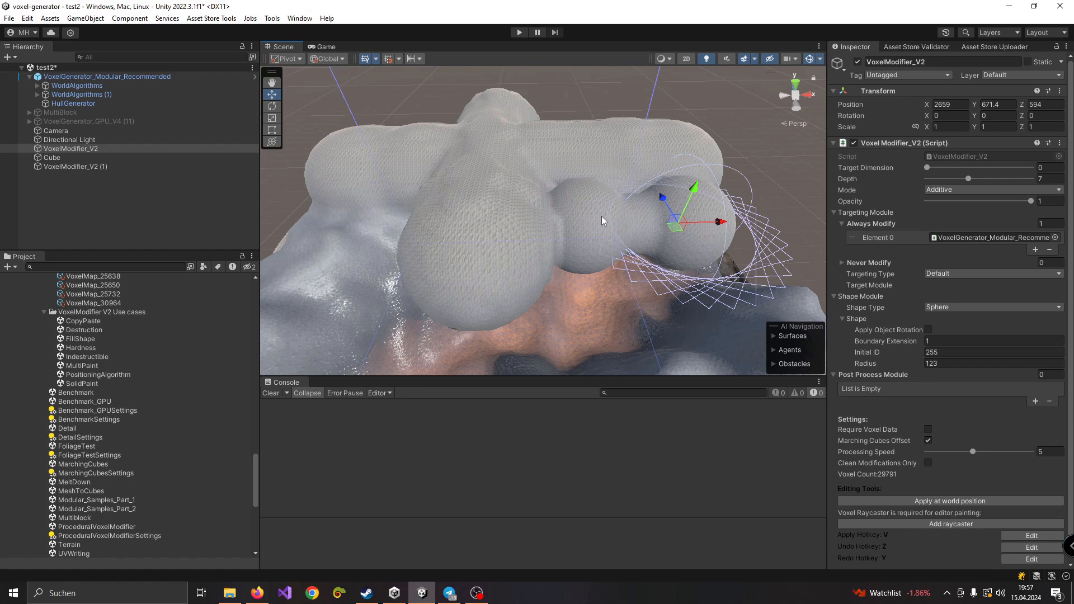
scroll(588, 213, down, 3)
scroll(597, 220, up, 2)
alt+drag(596, 221, 554, 238)
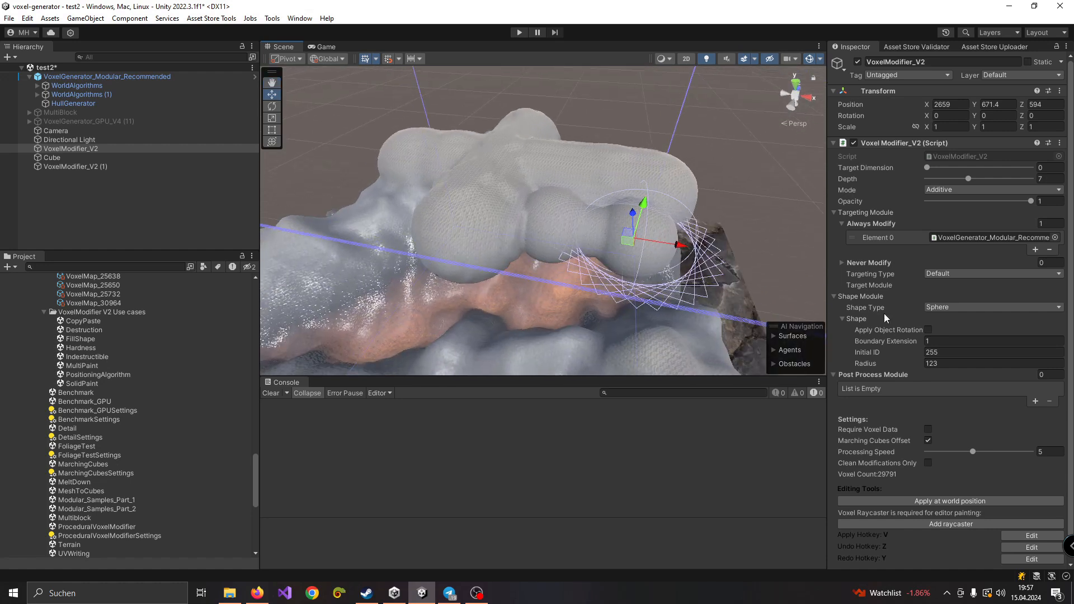
Add the Voxel Modifier_V2_Raycaster component to VoxelModifier_V2 and bring its editor settings into view.
scroll(885, 318, down, 1)
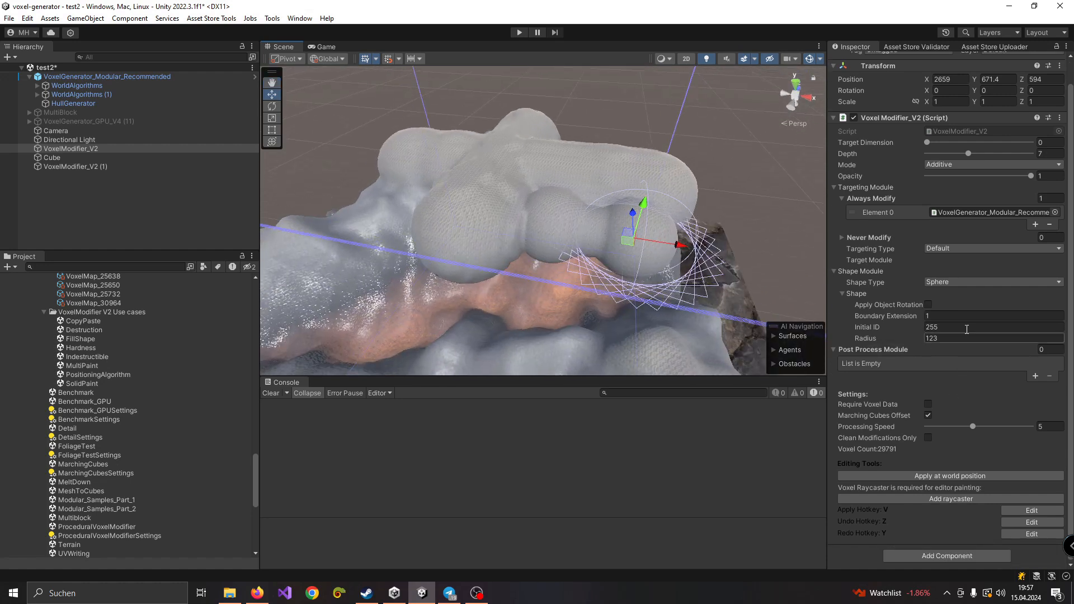
right_drag(576, 251, 551, 271)
mouse_move(558, 225)
right_down()
mouse_move(583, 210)
mouse_move(569, 217)
right_up()
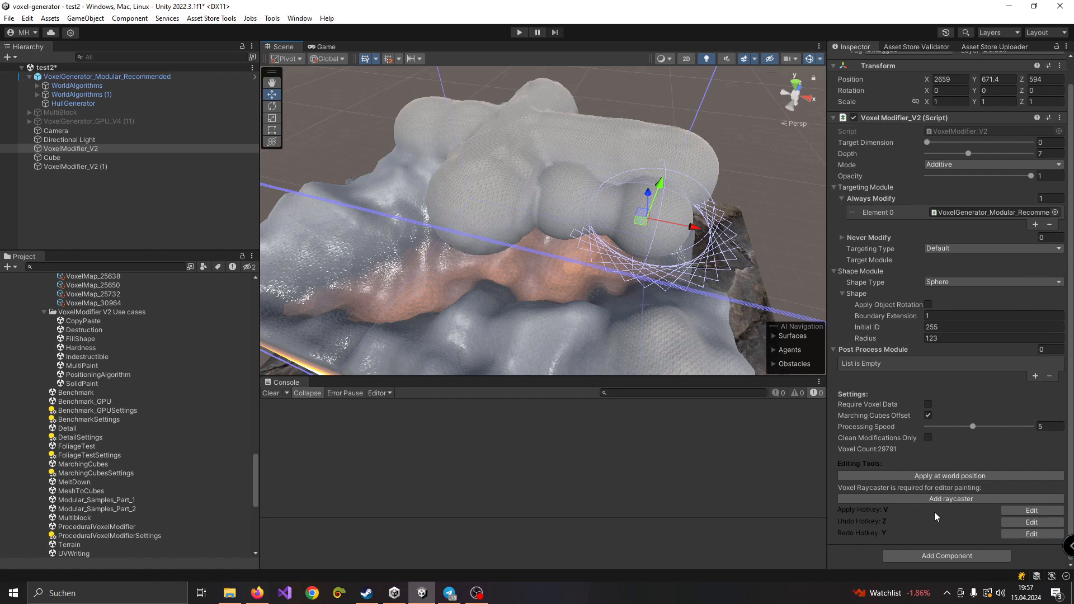
click(947, 556)
text(Voxelmo)
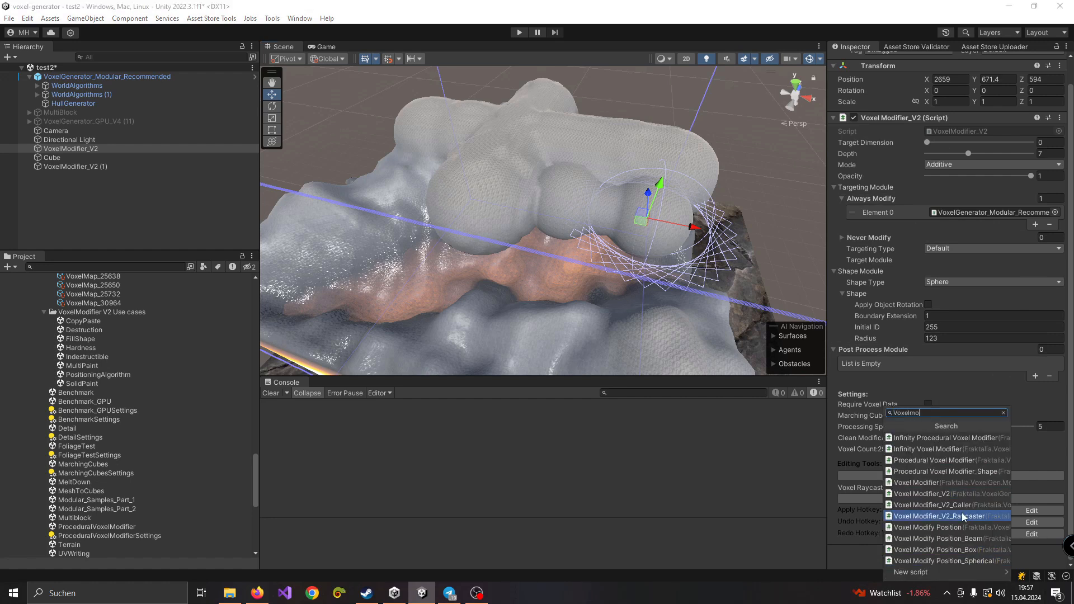
click(928, 516)
scroll(972, 294, down, 1)
scroll(972, 293, down, 6)
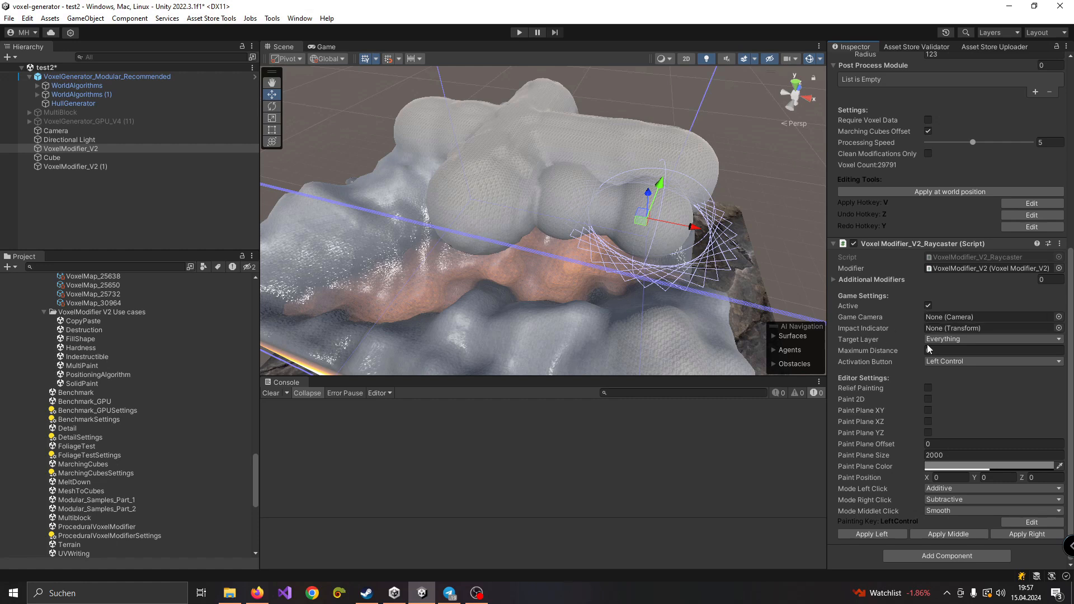
Carve a large cavity into the terrain with subtractive raycaster painting and add spherical material inside it.
scroll(694, 254, down, 2)
right_drag(688, 247, 686, 257)
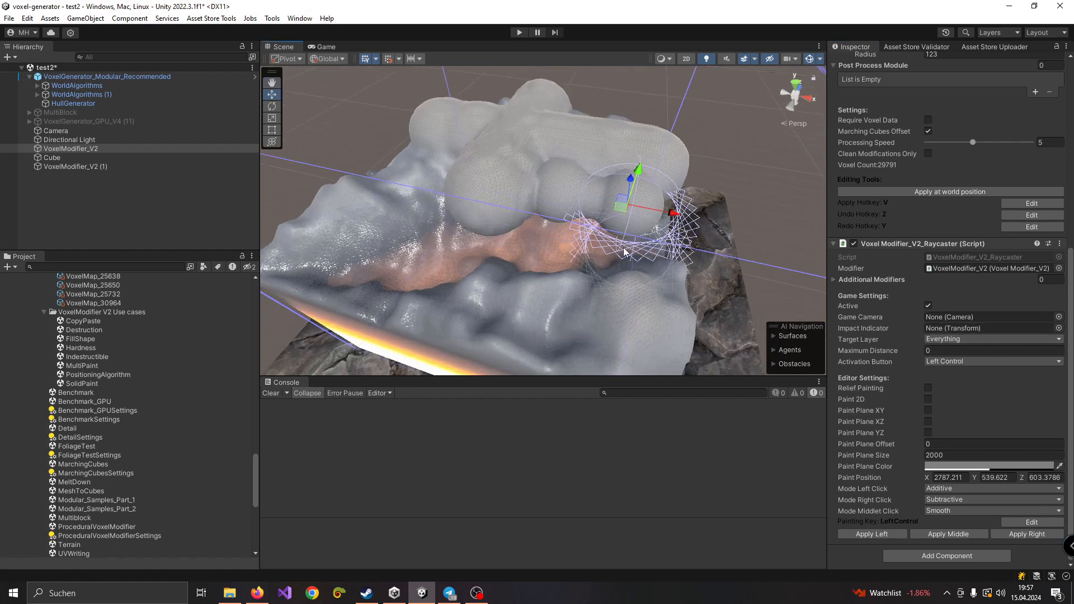
right_drag(511, 234, 504, 237)
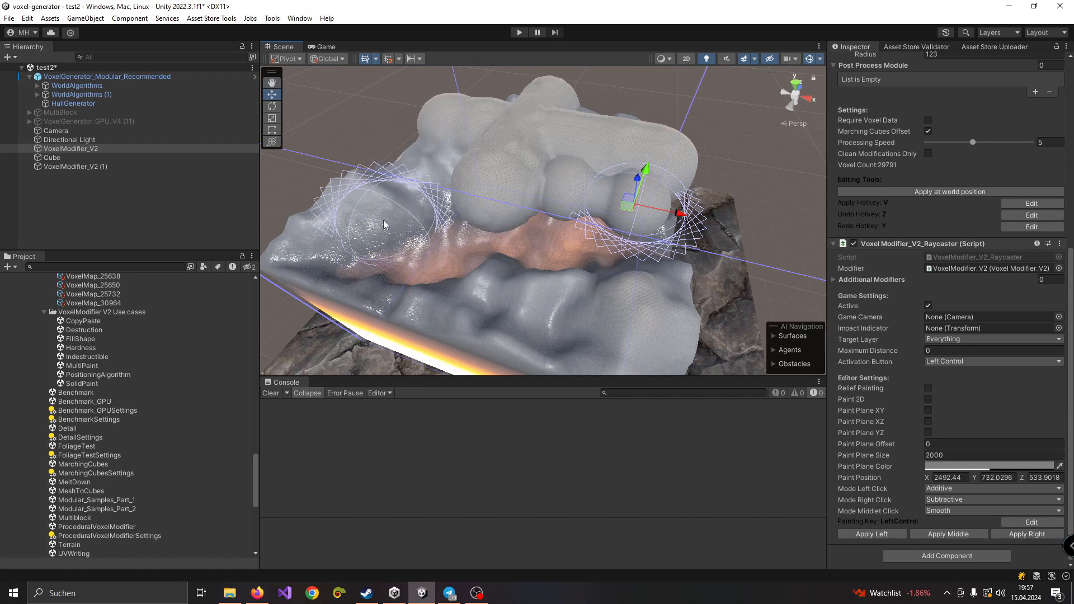
mouse_move(537, 208)
ctrl+right_down()
mouse_move(501, 209)
mouse_move(473, 232)
mouse_move(575, 257)
mouse_move(459, 206)
mouse_move(451, 235)
ctrl+right_up()
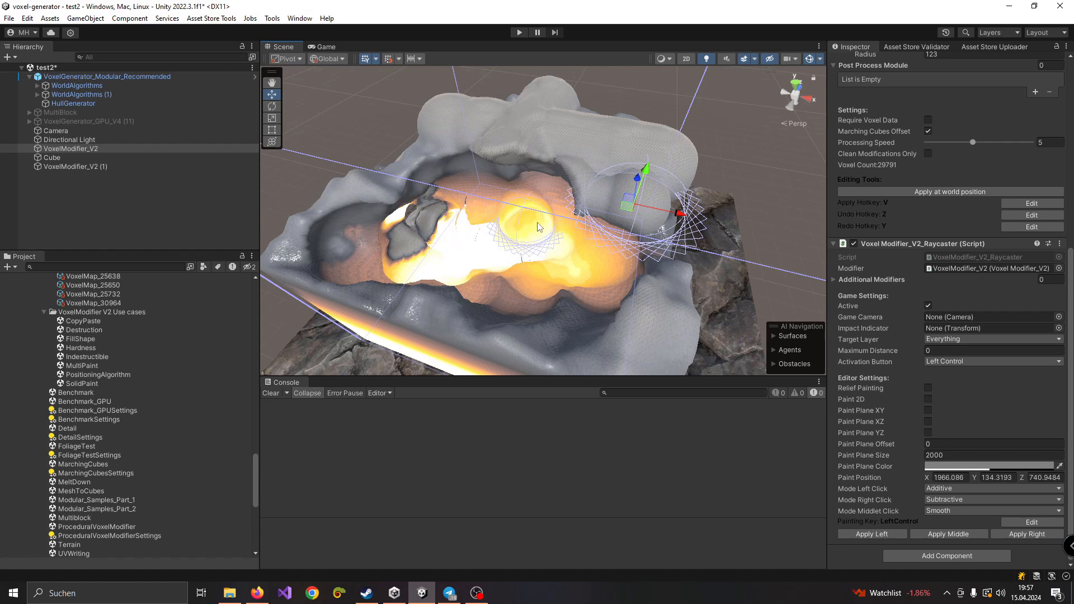
ctrl+click(508, 220)
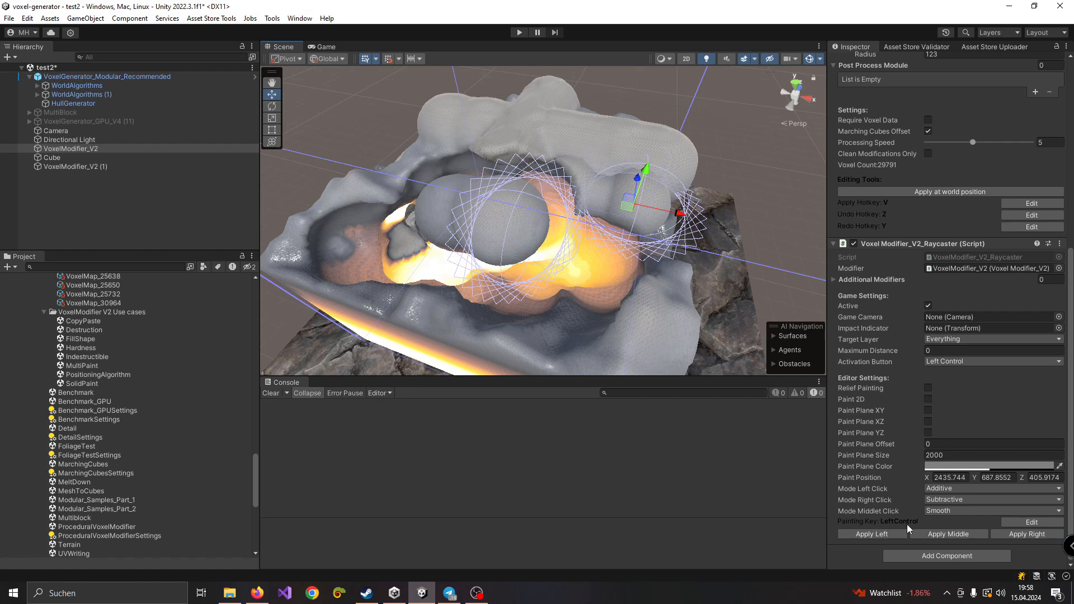
Examine the painting key and hotkey assignments in the Voxel Generator Settings window, and close it.
click(1024, 523)
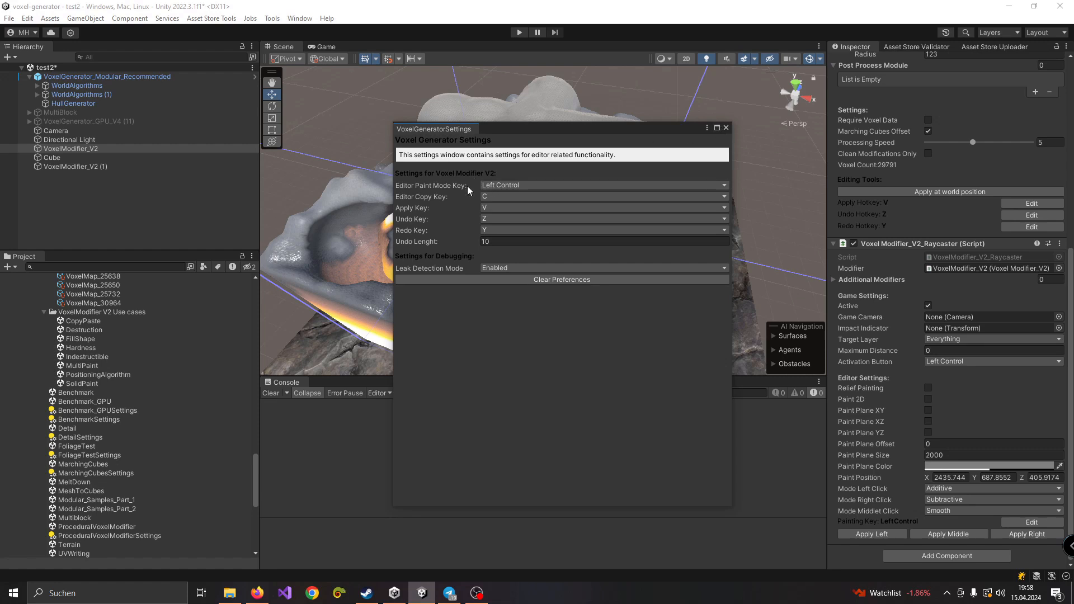
click(726, 128)
Carve further through the terrain with the spherical brush, alternating subtractive strokes with an additive stroke.
mouse_move(701, 295)
ctrl+right_down()
mouse_move(587, 300)
mouse_move(633, 182)
mouse_move(498, 182)
mouse_move(409, 201)
ctrl+right_up()
mouse_move(409, 201)
ctrl+mouse_down()
mouse_move(511, 228)
mouse_move(566, 220)
mouse_move(471, 213)
ctrl+mouse_up()
mouse_move(470, 208)
ctrl+right_down()
mouse_move(520, 193)
mouse_move(504, 139)
mouse_move(554, 120)
mouse_move(636, 258)
mouse_move(526, 221)
mouse_move(546, 226)
ctrl+right_up()
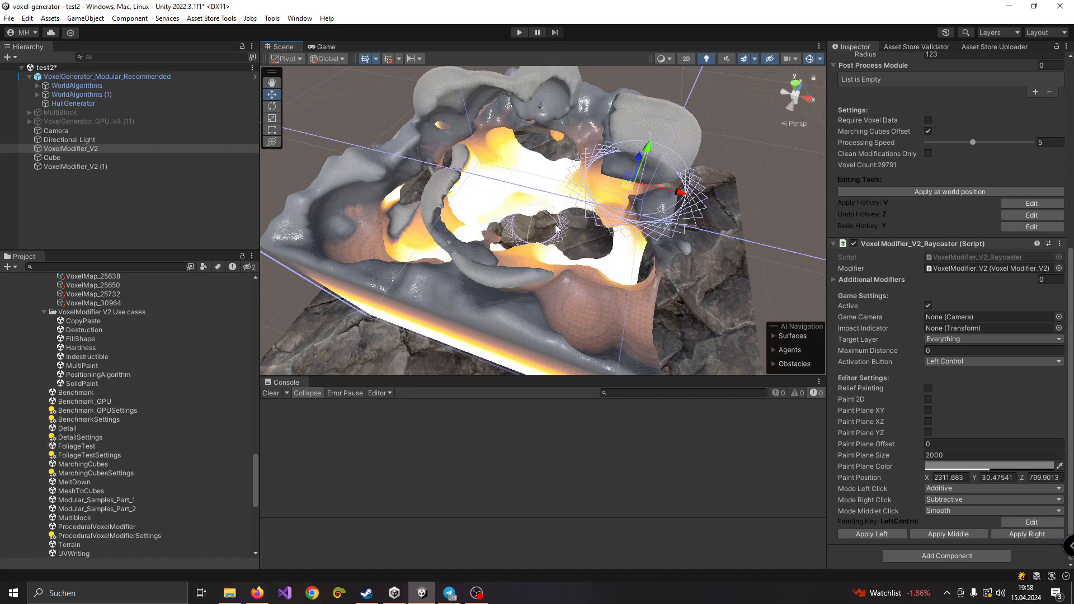
Set the Shape Type to Box with Bounds X 71.04, Y 153.84 and Z 106.32.
scroll(930, 276, up, 8)
scroll(965, 327, up, 3)
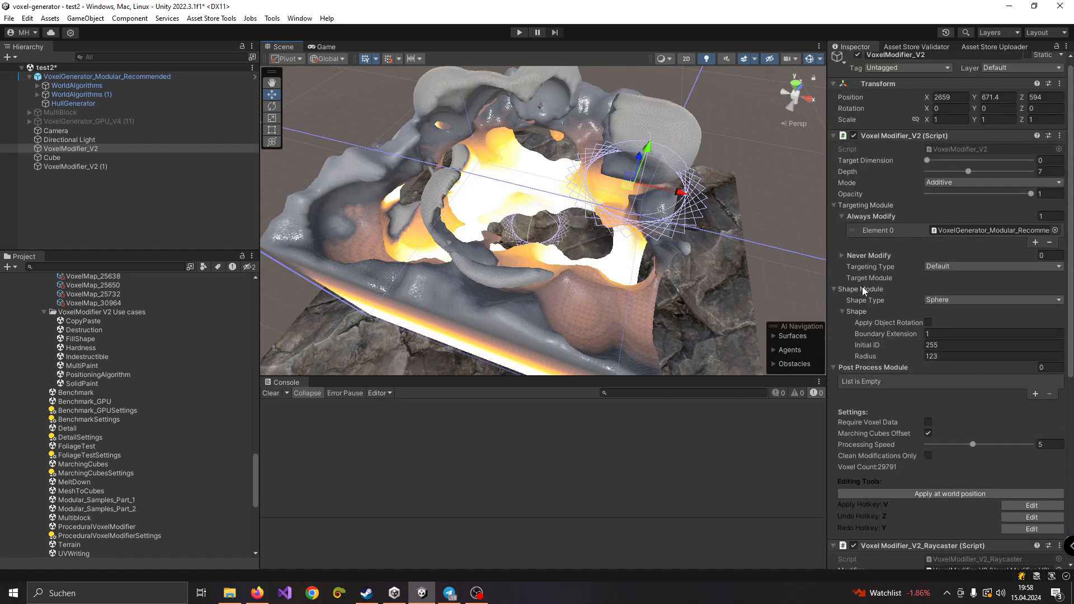
scroll(910, 263, down, 3)
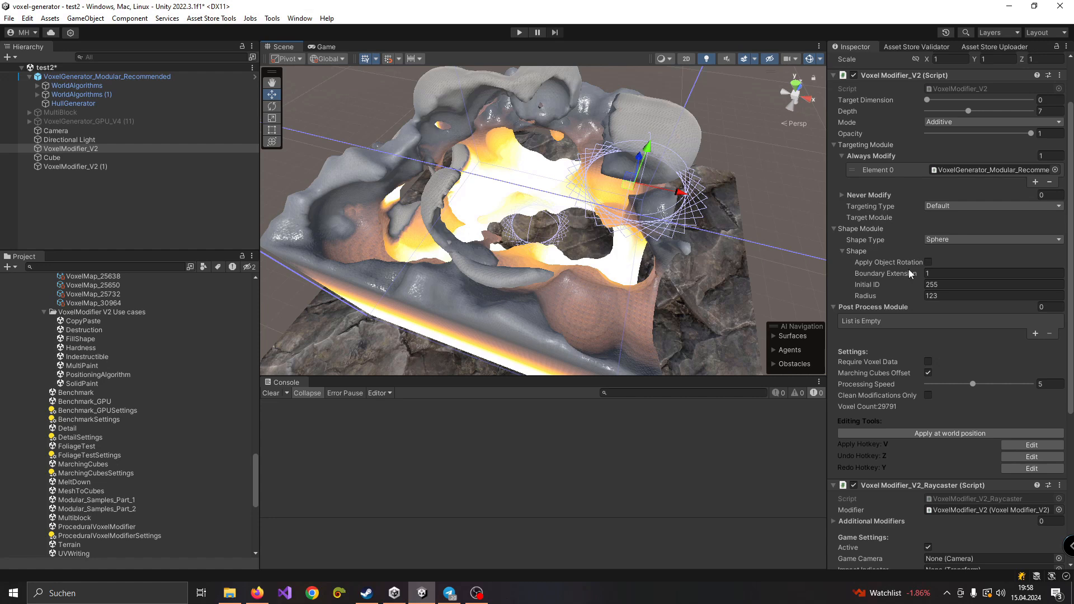
click(942, 239)
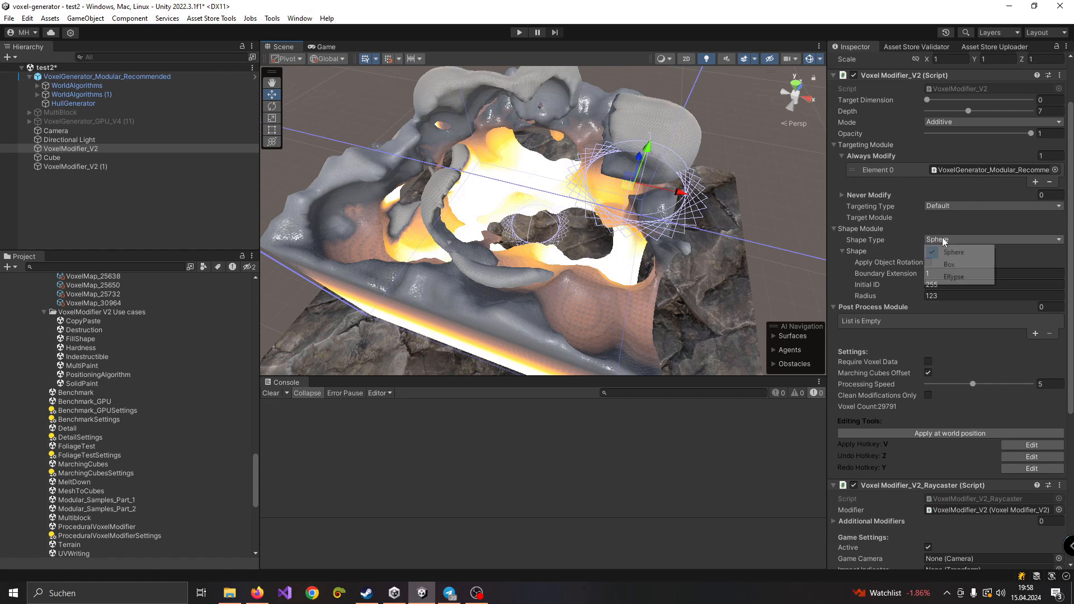
click(953, 266)
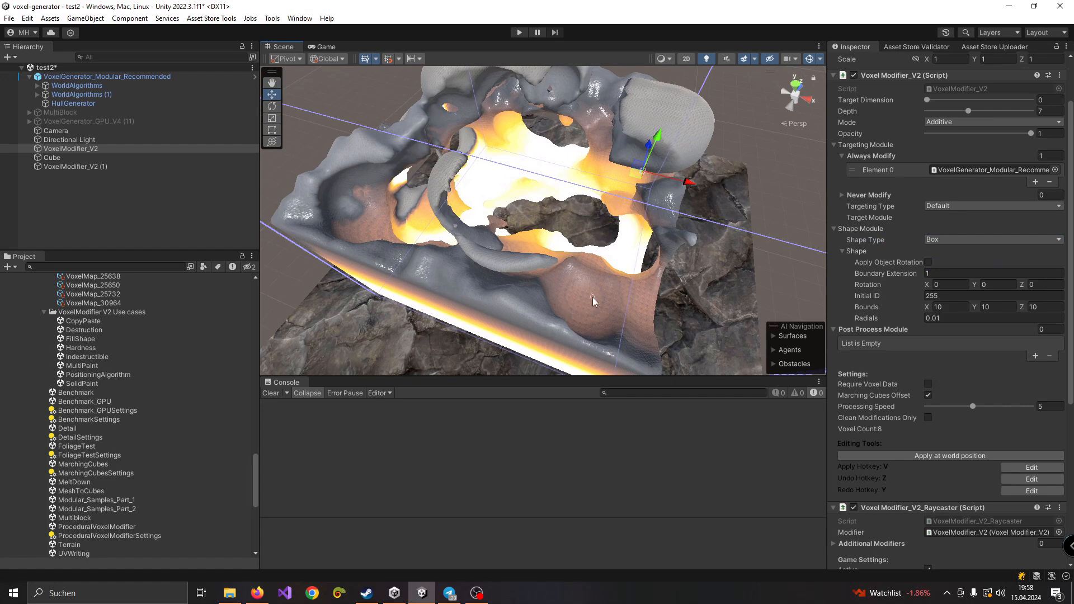
drag(881, 319, 900, 319)
drag(928, 307, 979, 338)
drag(1022, 308, 532, 305)
Paint additive box shapes over the carved cavity and cut box-shaped hollows into the terrain.
right_drag(570, 288, 554, 291)
click(543, 291)
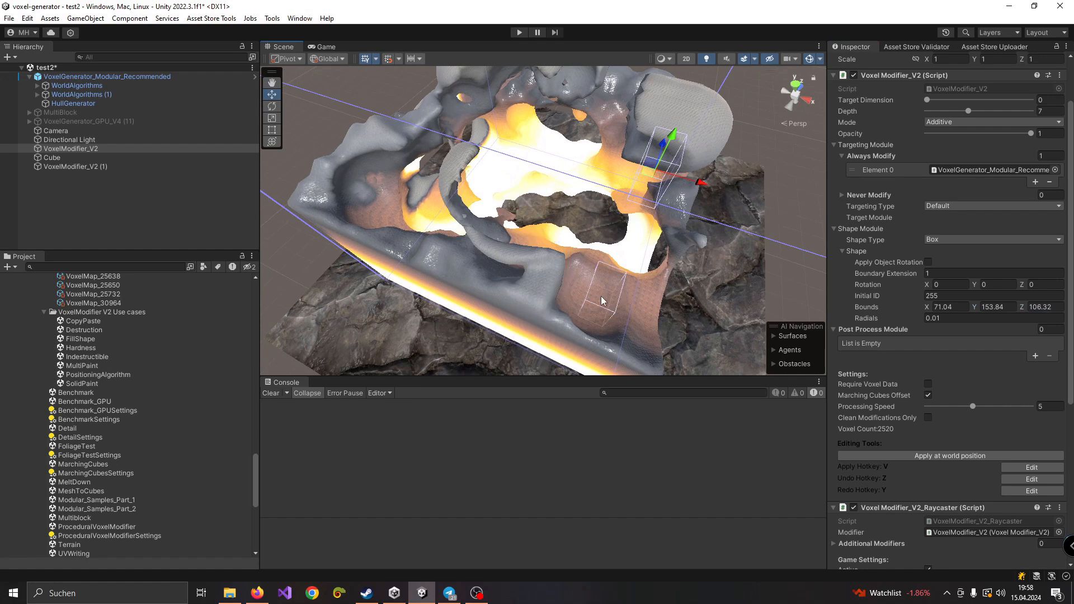
click(609, 300)
click(448, 182)
click(566, 207)
click(596, 226)
click(517, 233)
click(525, 162)
click(585, 171)
click(625, 221)
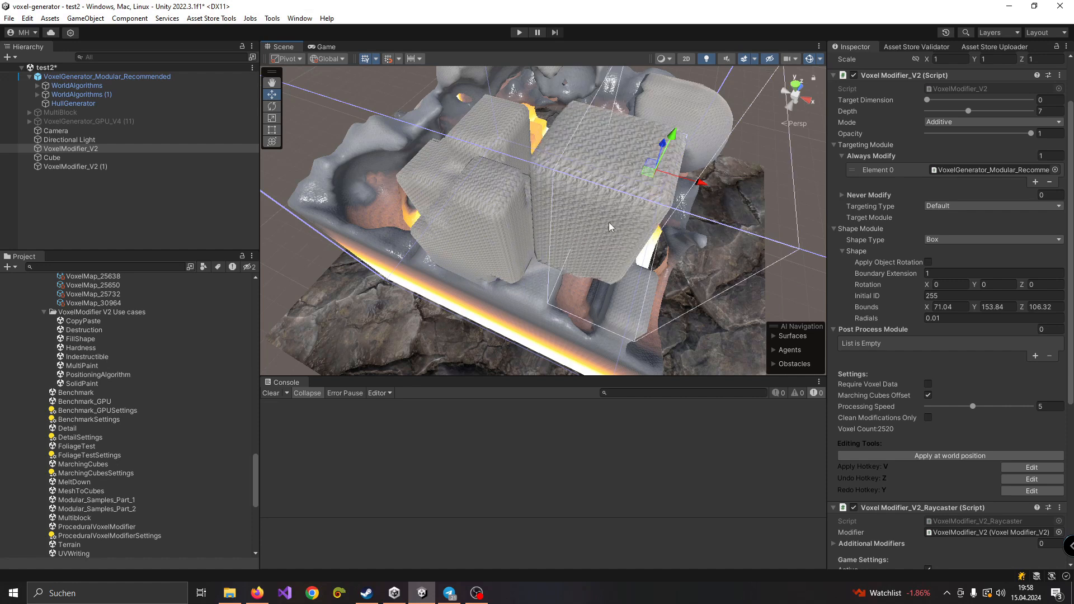
click(626, 252)
click(653, 291)
click(425, 220)
click(417, 218)
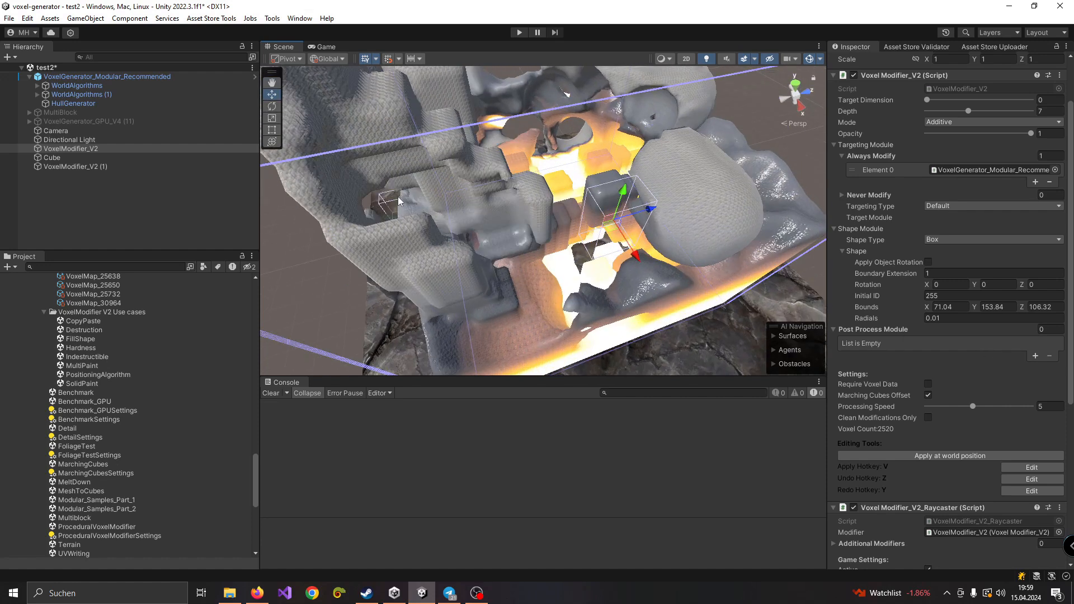
Undo the most recent box-shaped terrain modifications one after another.
key(z)
key(z)
key(z)
key(z)
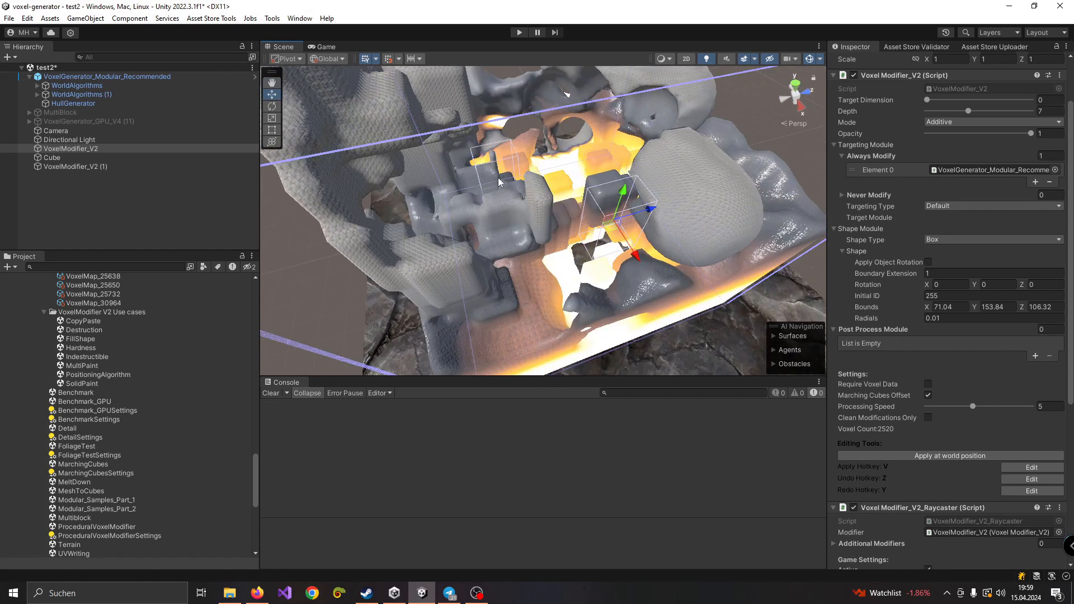
key(z)
key(z)
key(z)
key(z)
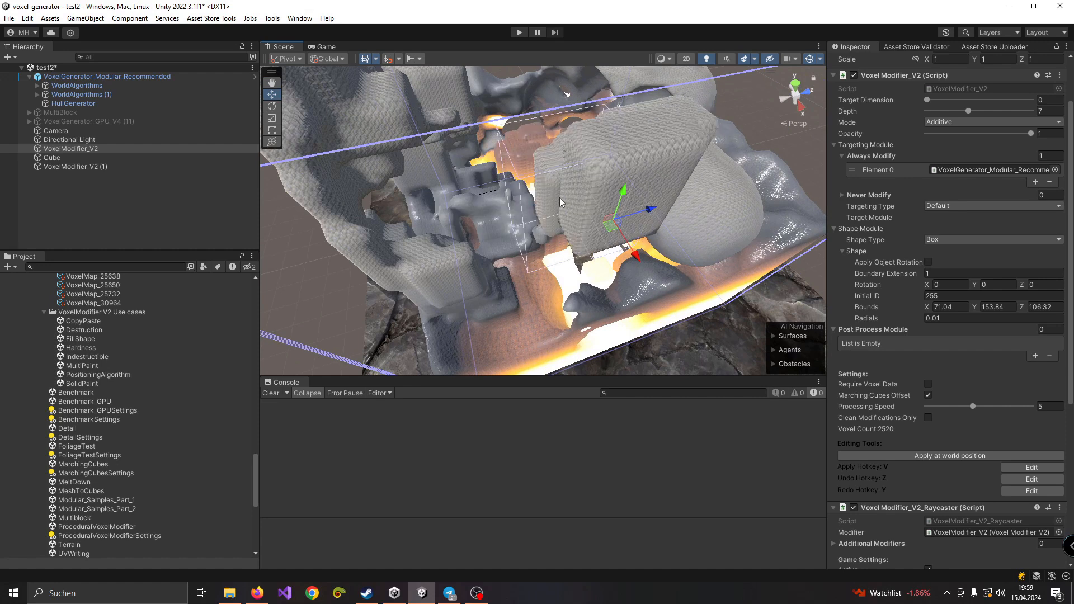
Set the modifier's Shape Type to Ellypse.
alt+drag(609, 249, 453, 274)
alt+drag(669, 250, 605, 233)
click(962, 245)
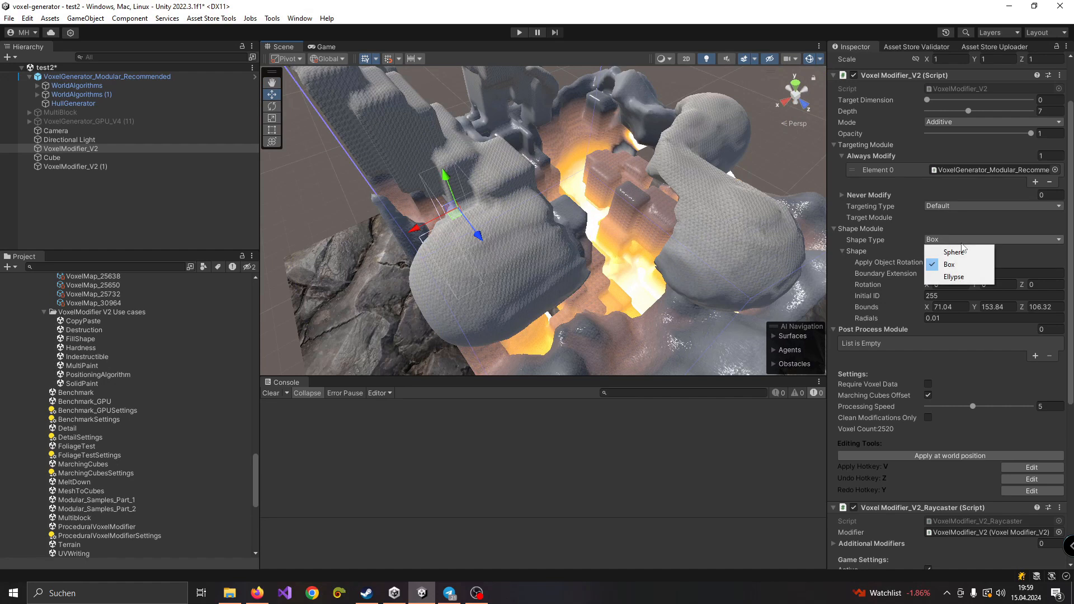
click(926, 273)
click(940, 242)
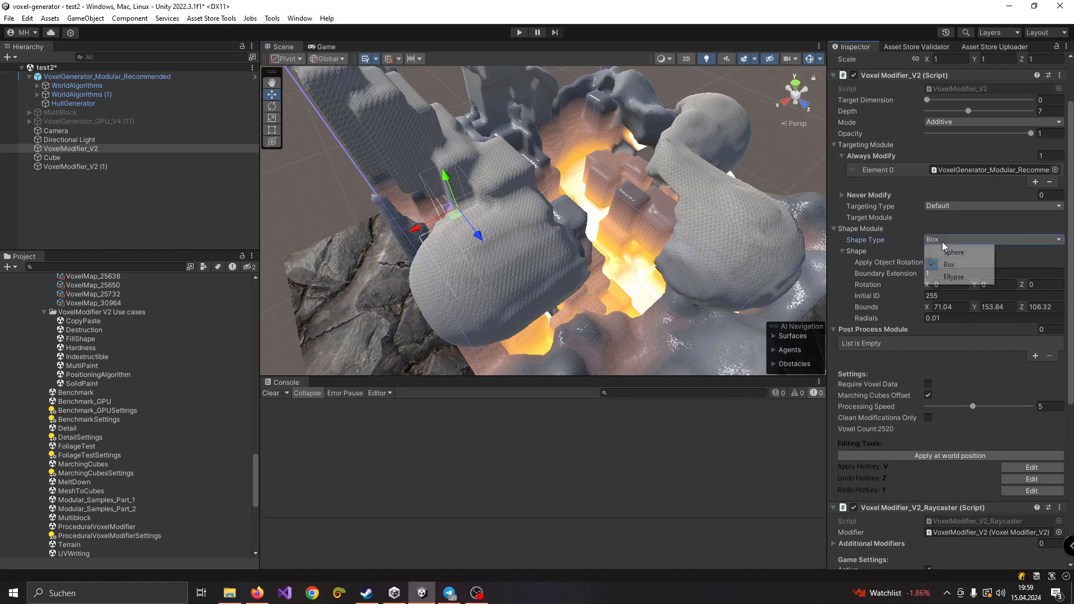
click(949, 280)
right_drag(523, 206, 528, 230)
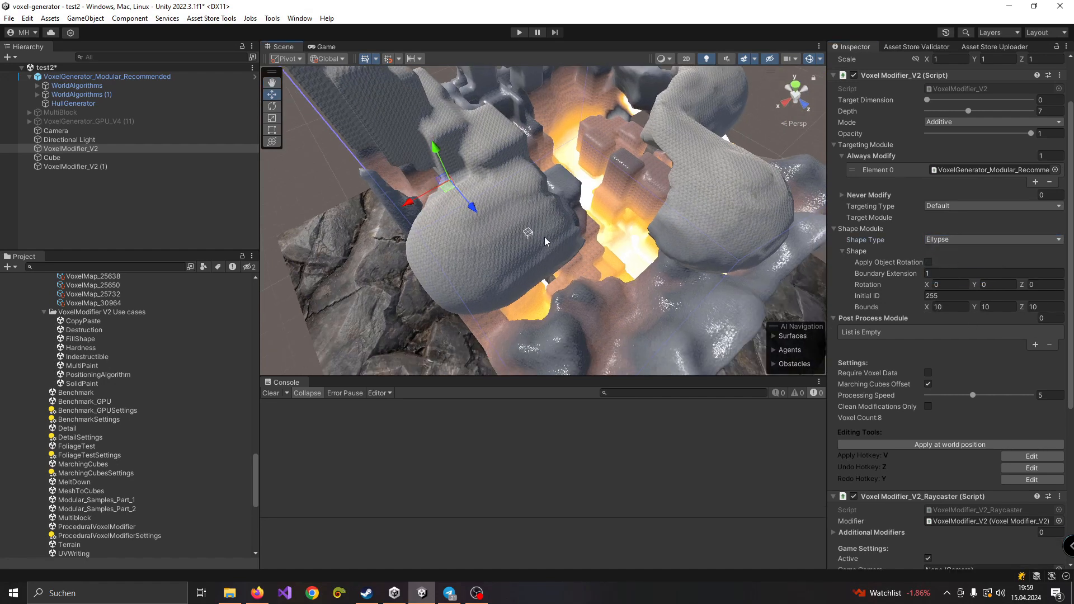
Set the ellipse shape's Bounds to X 100, Y 100 and Z 59.97.
click(935, 307)
text(0)
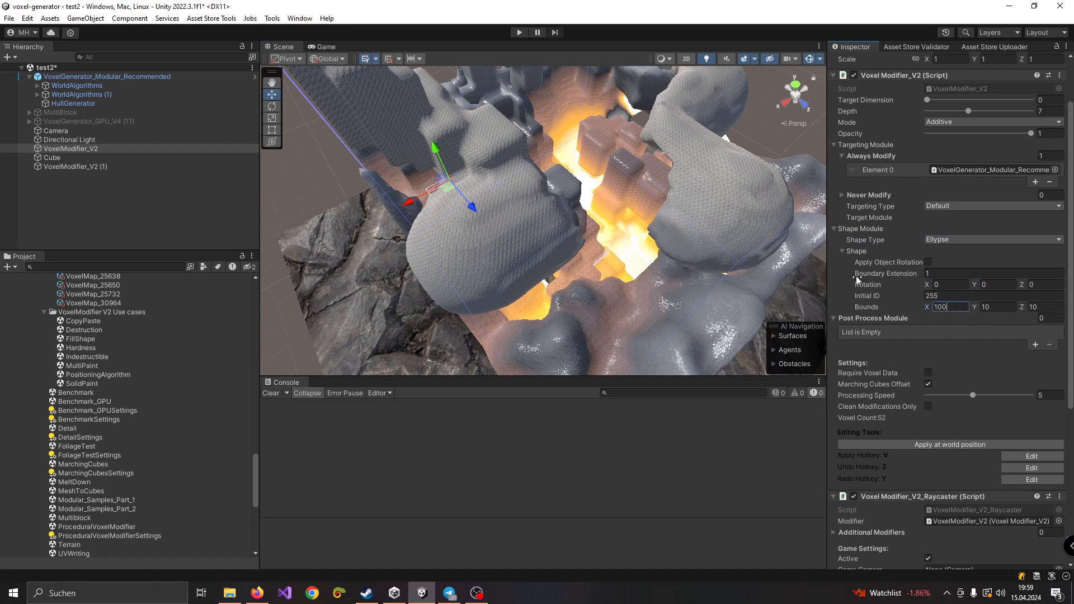
right_drag(400, 170, 424, 185)
click(998, 307)
text(0)
key(Return)
right_drag(576, 238, 520, 229)
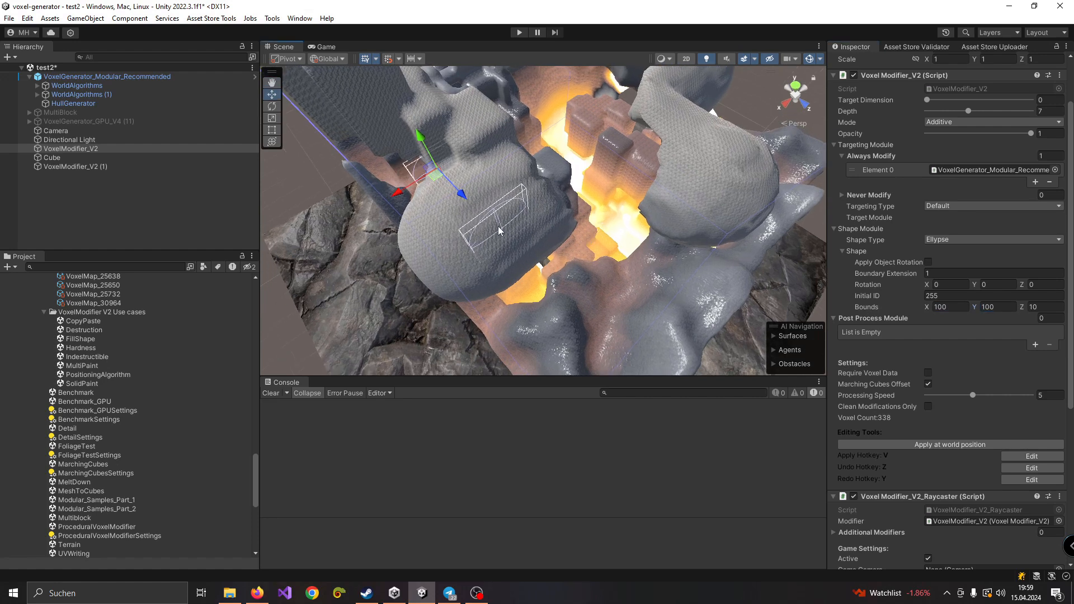
click(1026, 307)
drag(1024, 308, 256, 295)
scroll(581, 257, up, 10)
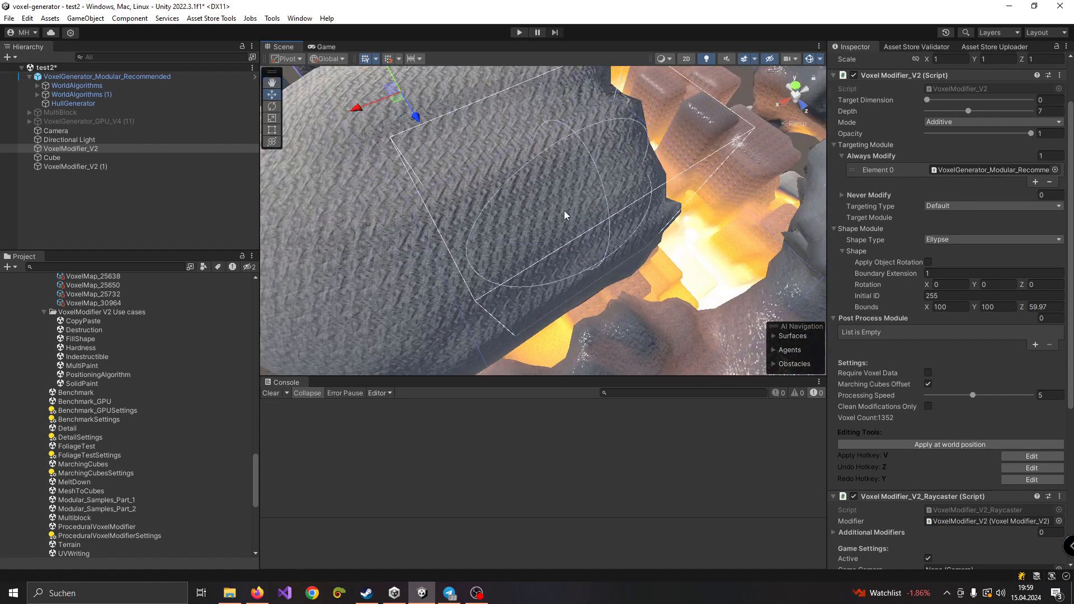
Paint additive ellipsoid shapes onto the terrain in the glowing gap between the rounded masses.
right_drag(565, 215, 733, 216)
scroll(722, 214, down, 5)
alt+drag(688, 209, 620, 205)
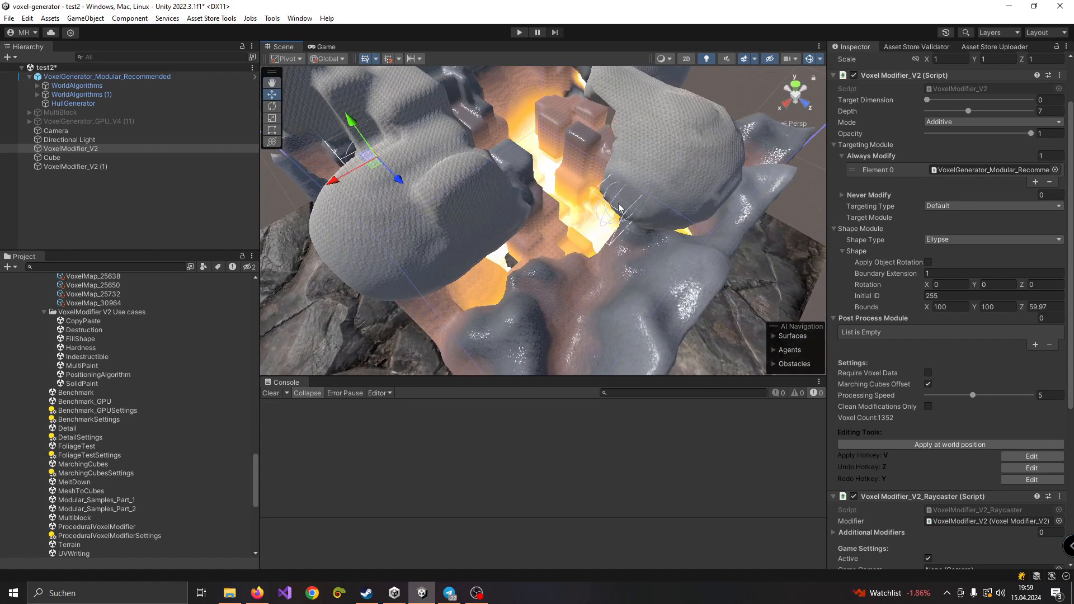
key(v)
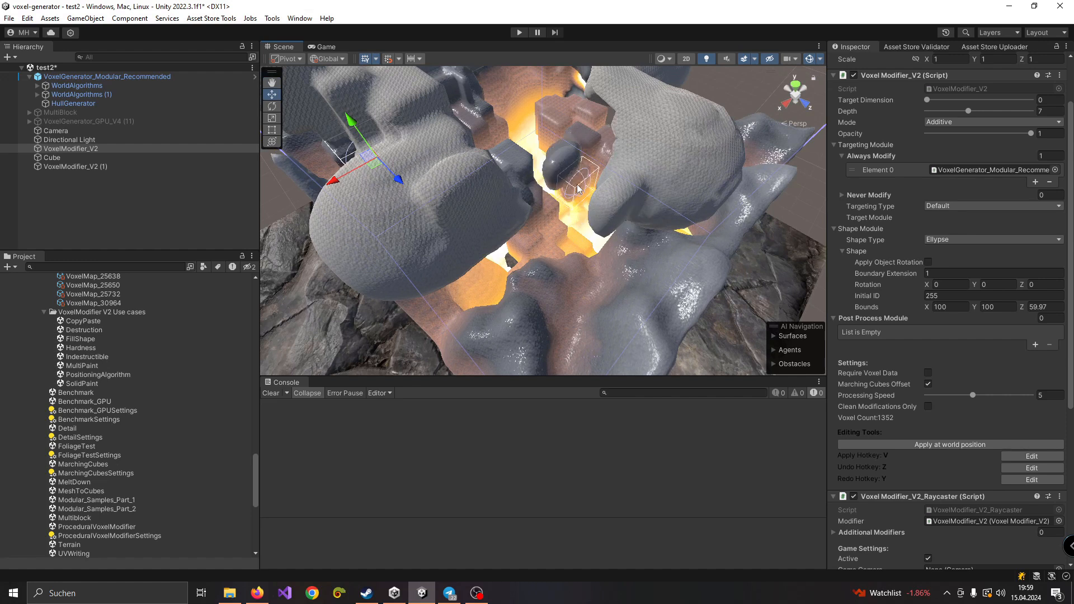
key(v)
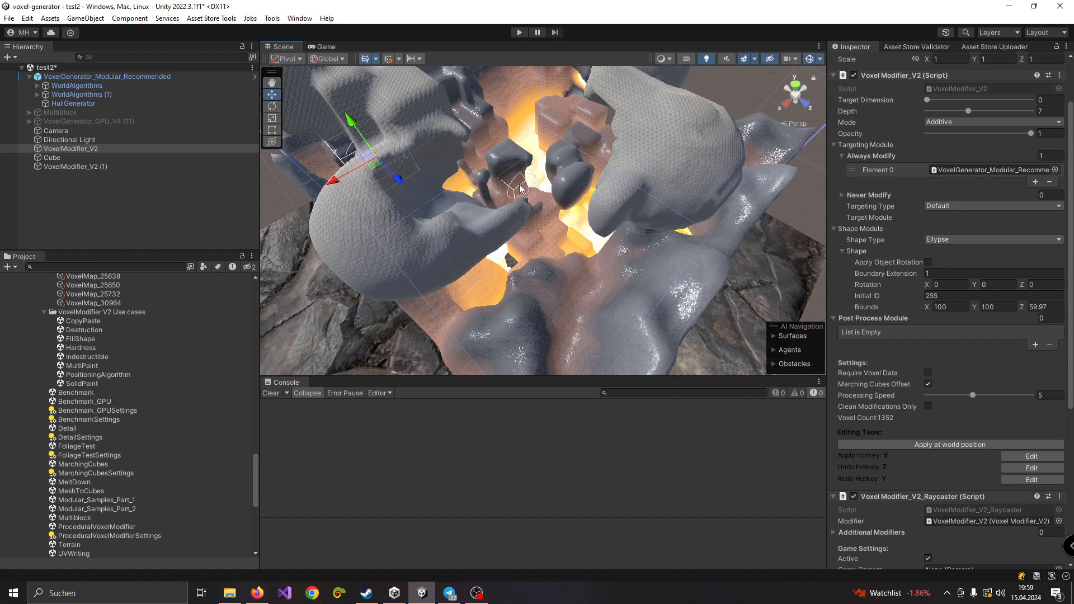
key(v)
key(v)
key(v)
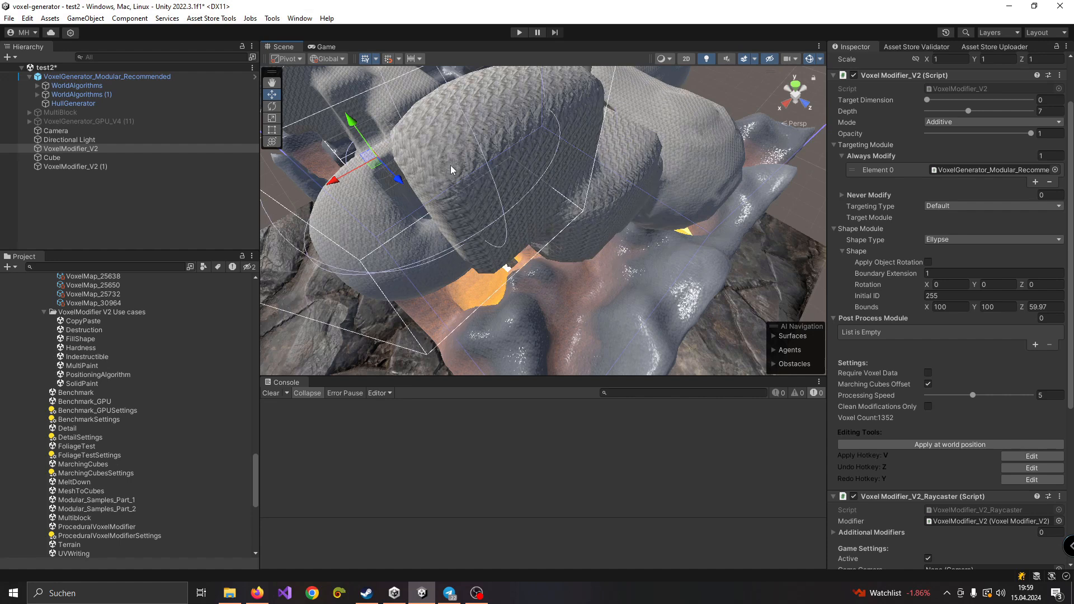
Undo the last ellipsoid and apply another ellipsoid to the terrain.
key(z)
key(v)
alt+drag(619, 226, 554, 238)
scroll(535, 224, down, 1)
right_drag(554, 227, 539, 215)
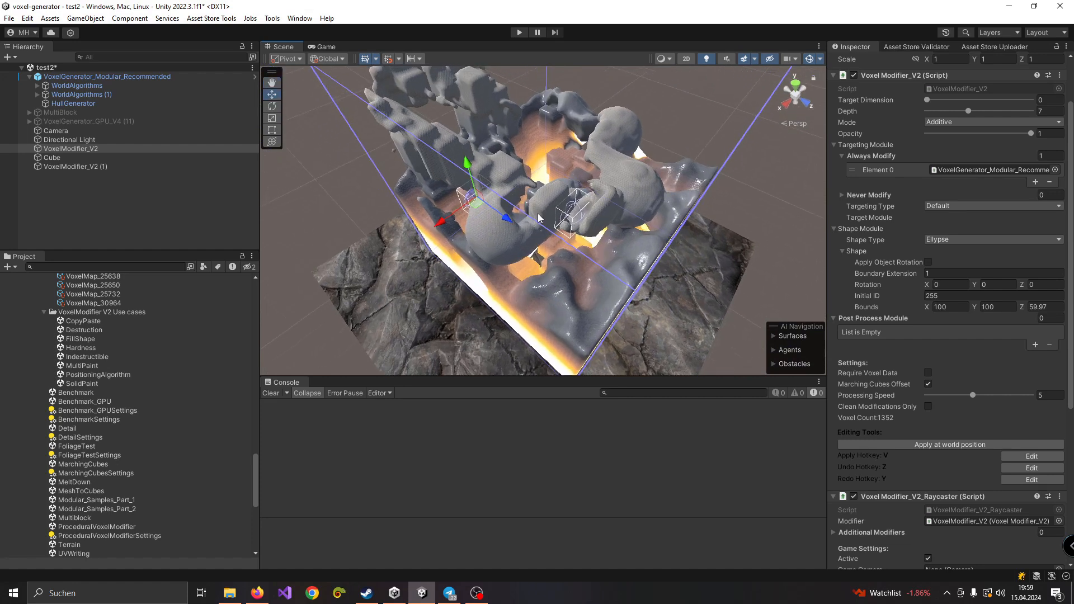
scroll(593, 239, down, 1)
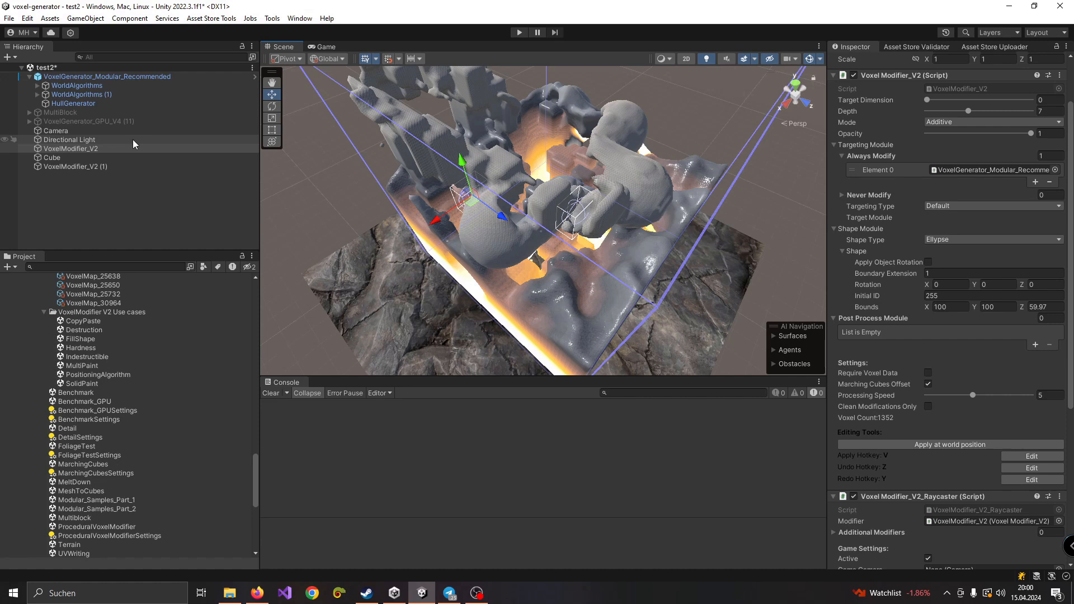
Add a Post Process Module entry named Texture Painting.
click(1035, 345)
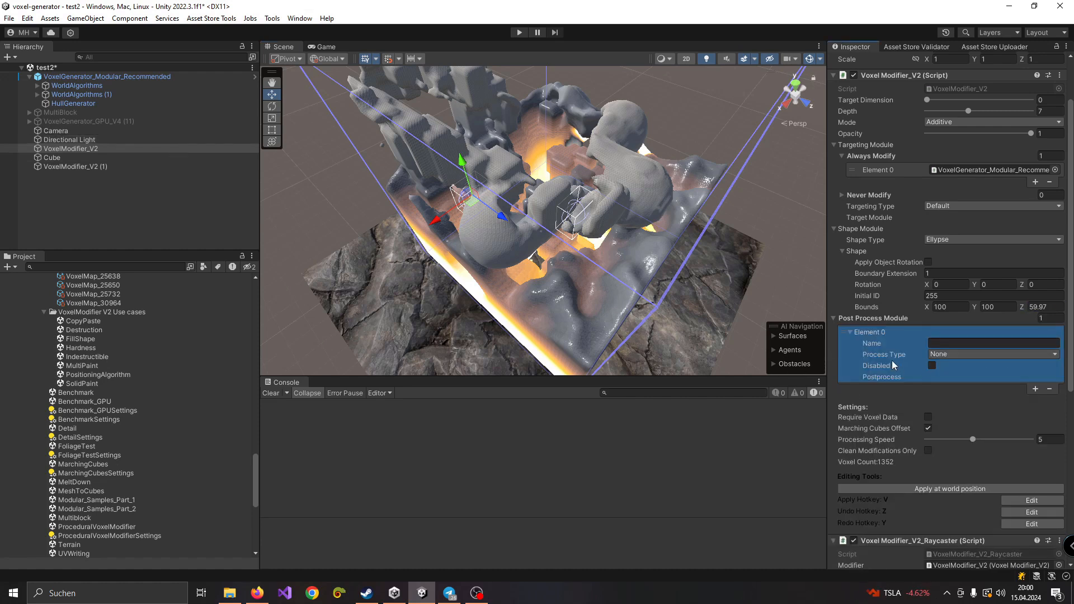
click(946, 342)
click(943, 354)
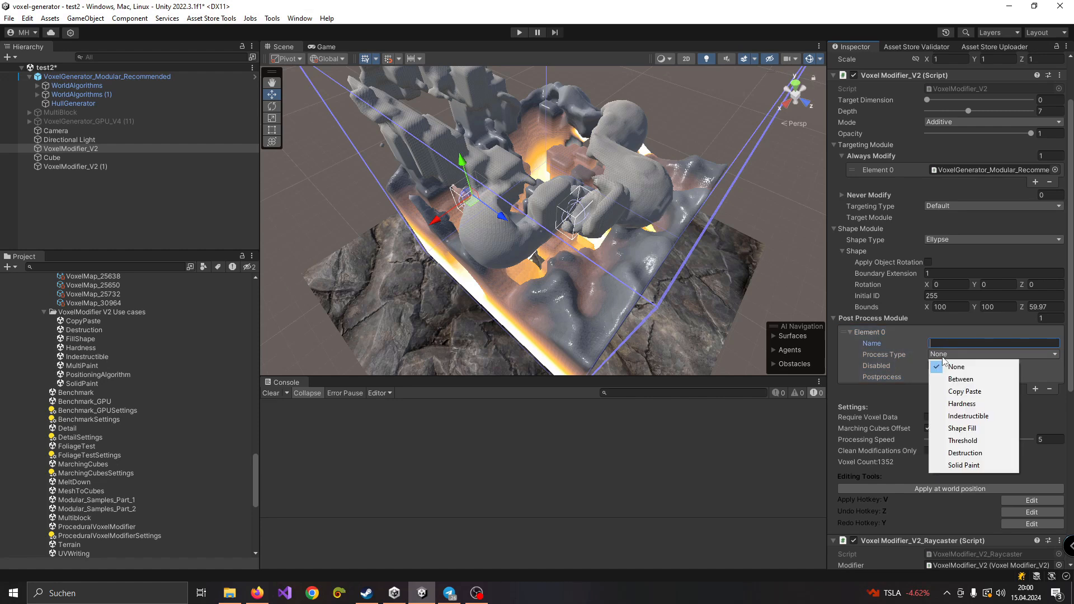
click(946, 345)
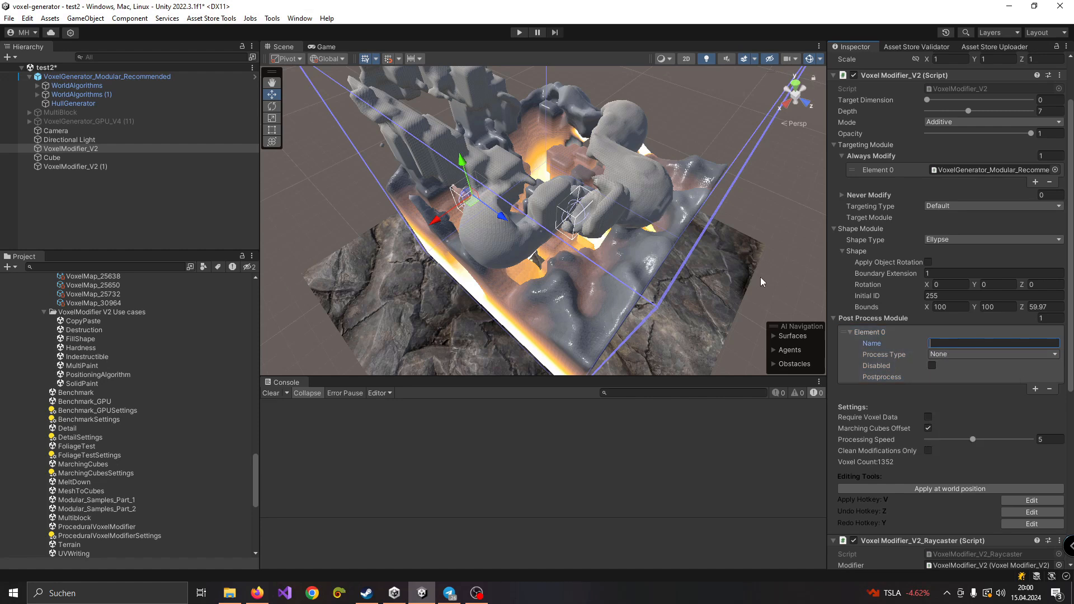
click(946, 354)
click(945, 344)
text(T)
Set the Target Dimension to 1 and try painting texture on the terrain's side wall with the ellipsoid brush.
scroll(954, 338, up, 3)
click(928, 163)
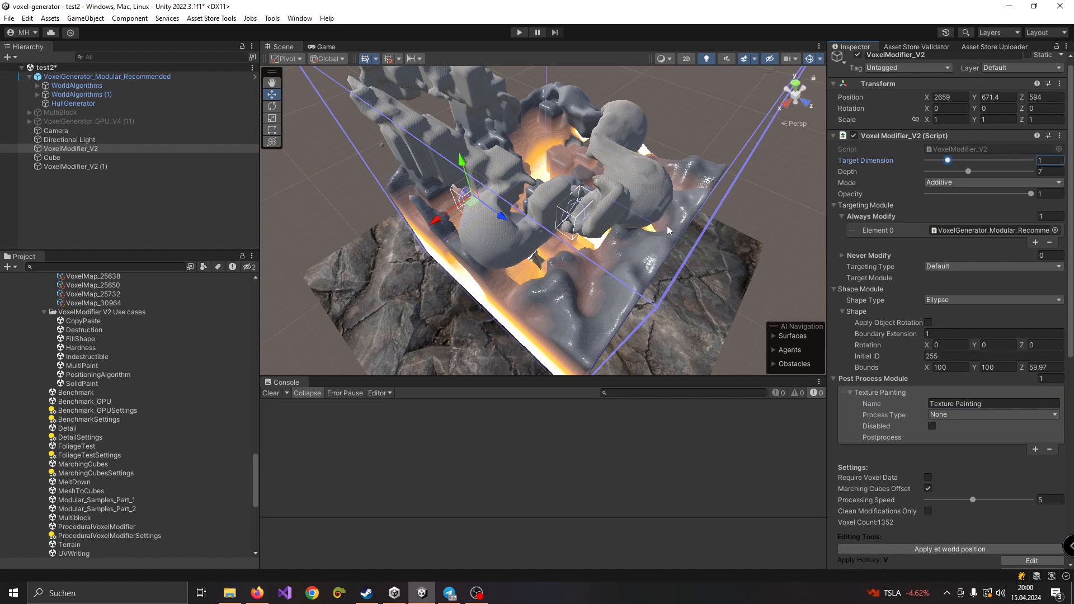
scroll(622, 270, up, 3)
mouse_move(638, 309)
alt+mouse_down()
mouse_move(610, 215)
mouse_move(528, 190)
mouse_move(525, 214)
mouse_move(484, 188)
mouse_move(594, 212)
mouse_move(554, 195)
mouse_move(515, 206)
mouse_move(540, 237)
mouse_move(484, 204)
mouse_move(448, 201)
mouse_move(473, 201)
mouse_move(448, 226)
mouse_move(478, 321)
mouse_move(466, 318)
alt+mouse_up()
click(564, 231)
mouse_move(582, 225)
shift+mouse_down()
mouse_move(589, 211)
mouse_move(671, 176)
mouse_move(515, 186)
mouse_move(506, 223)
mouse_move(637, 218)
mouse_move(500, 227)
mouse_move(499, 211)
mouse_move(541, 196)
shift+mouse_up()
Set the Shape Type to Sphere and Opacity to 0.115, undo the last strokes and paint across the terrain's side wall.
click(954, 301)
click(954, 313)
key(z)
key(z)
drag(1031, 195, 940, 196)
scroll(682, 231, down, 4)
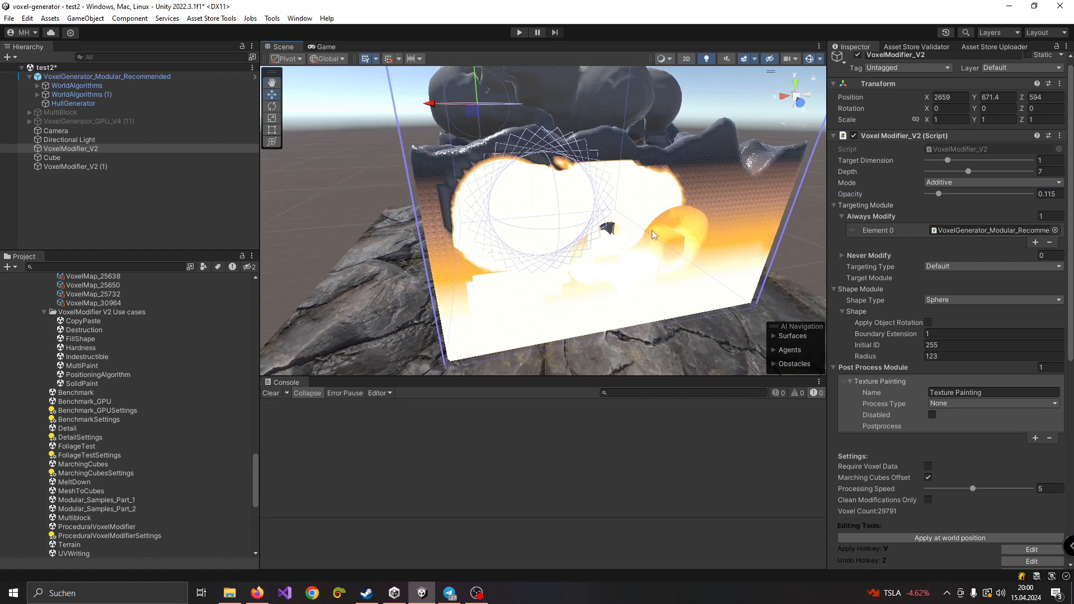
alt+drag(695, 234, 601, 229)
mouse_move(704, 231)
mouse_down()
mouse_move(695, 288)
mouse_move(683, 211)
mouse_move(521, 206)
mouse_move(447, 185)
mouse_move(459, 168)
mouse_move(414, 246)
mouse_move(583, 305)
mouse_move(560, 274)
mouse_move(565, 252)
mouse_move(532, 229)
mouse_move(398, 225)
mouse_move(411, 261)
mouse_move(503, 180)
mouse_move(481, 192)
mouse_move(496, 187)
mouse_up()
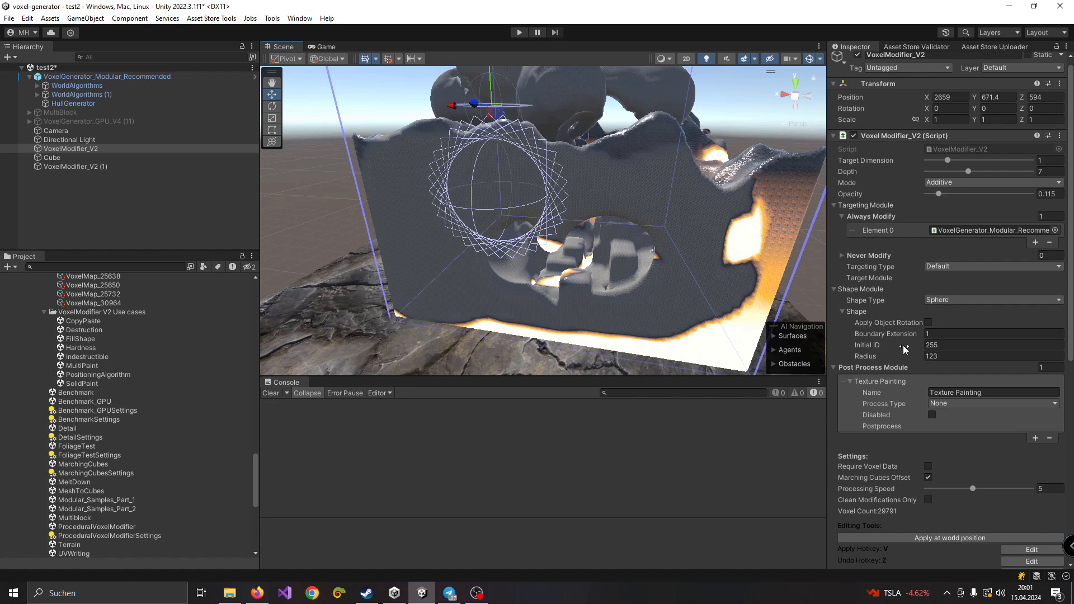
Set the Initial ID to 10 and paint a texture spot on the dark side wall.
click(945, 347)
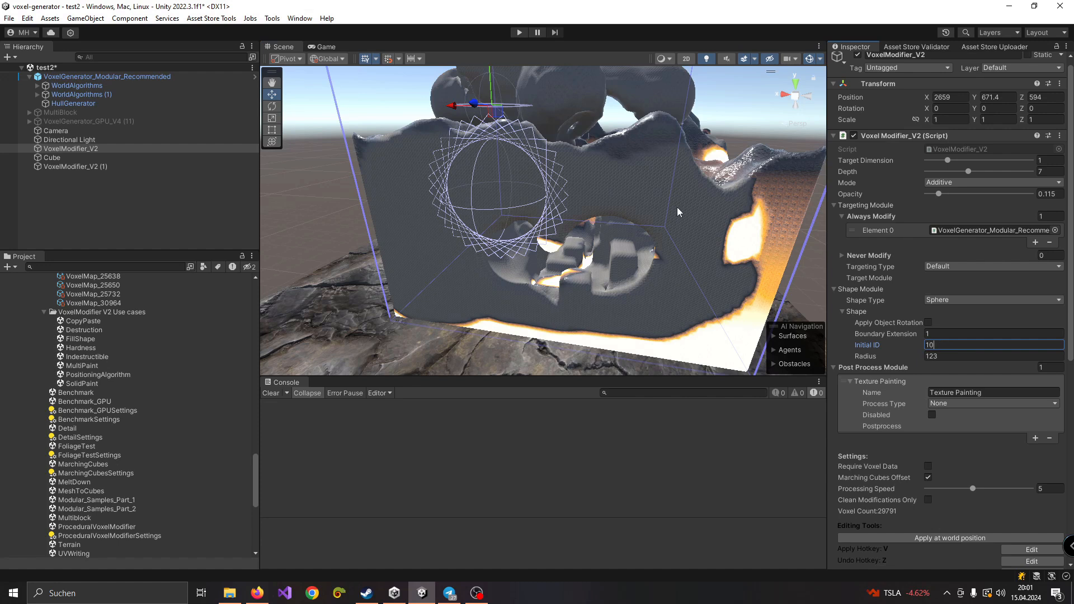
right_drag(676, 212, 676, 218)
key(v)
key(v)
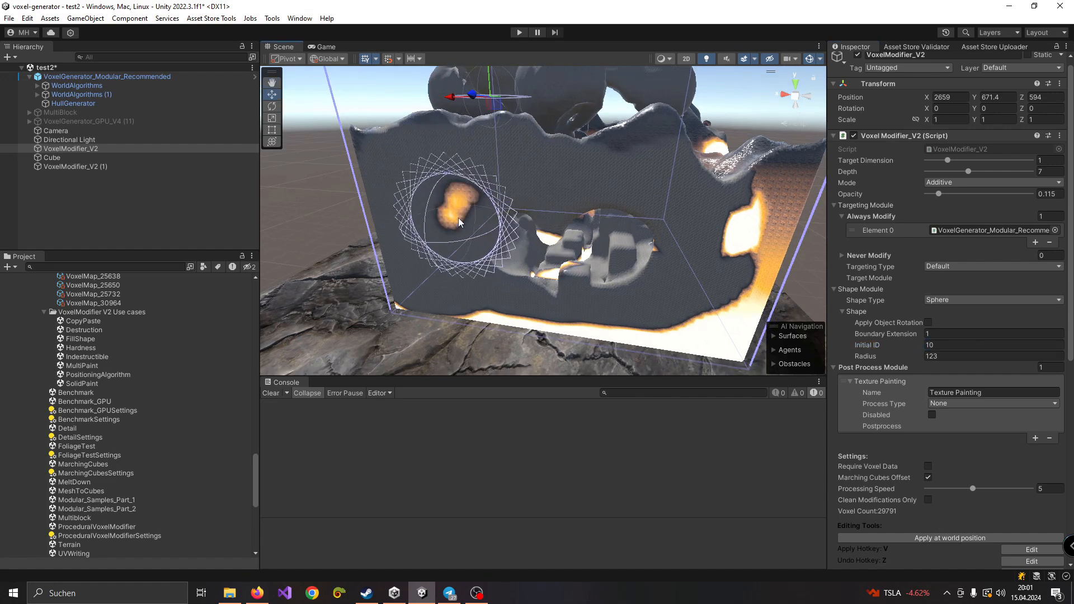
Set the Initial ID to 100 and paint further texture patches on the side wall.
click(952, 346)
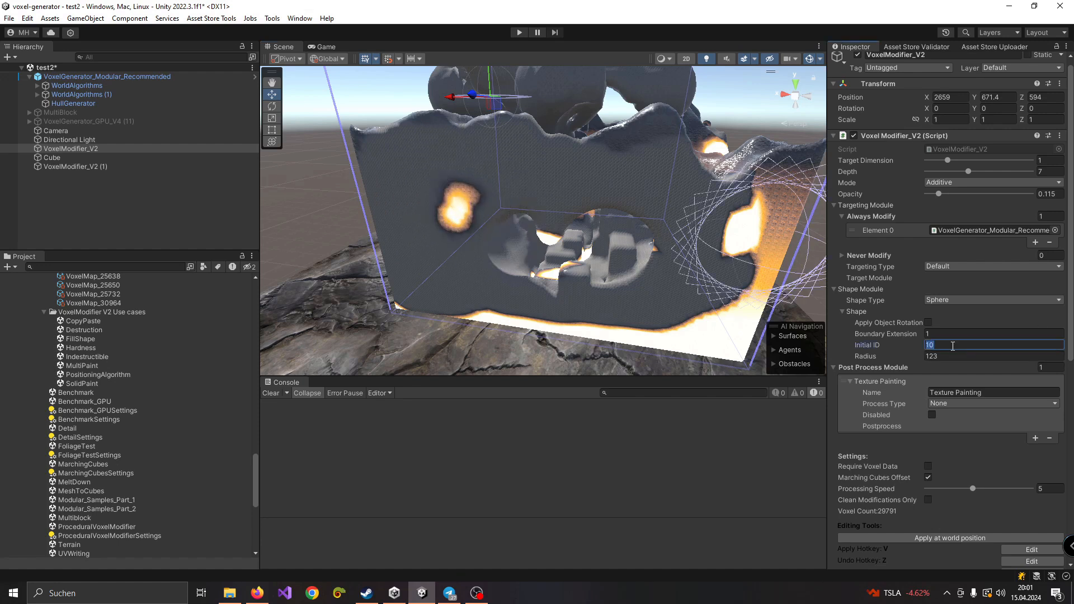
right_drag(460, 200, 463, 206)
key(v)
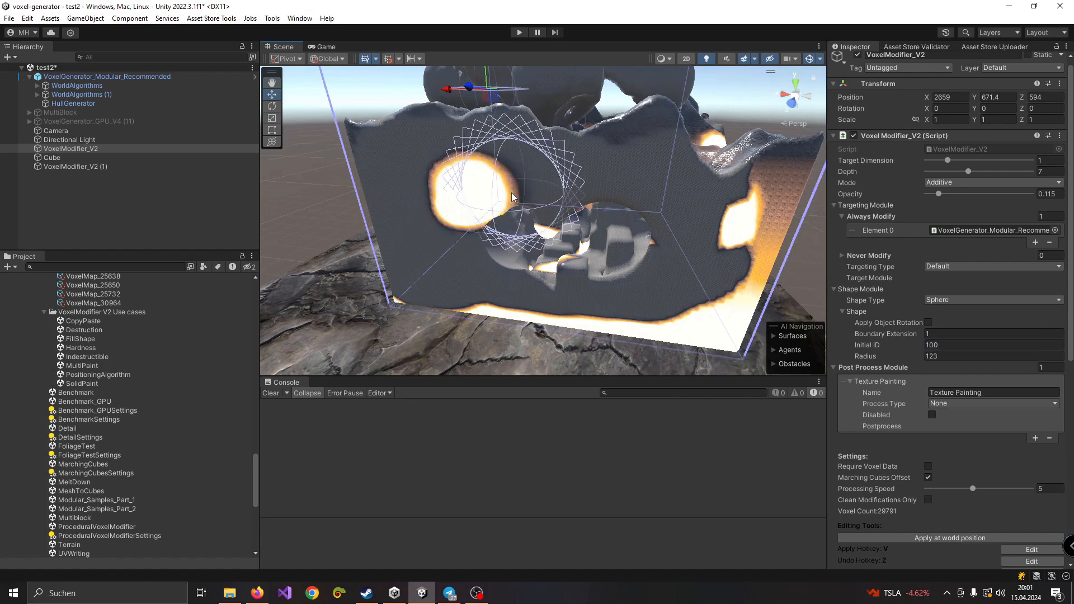
key(v)
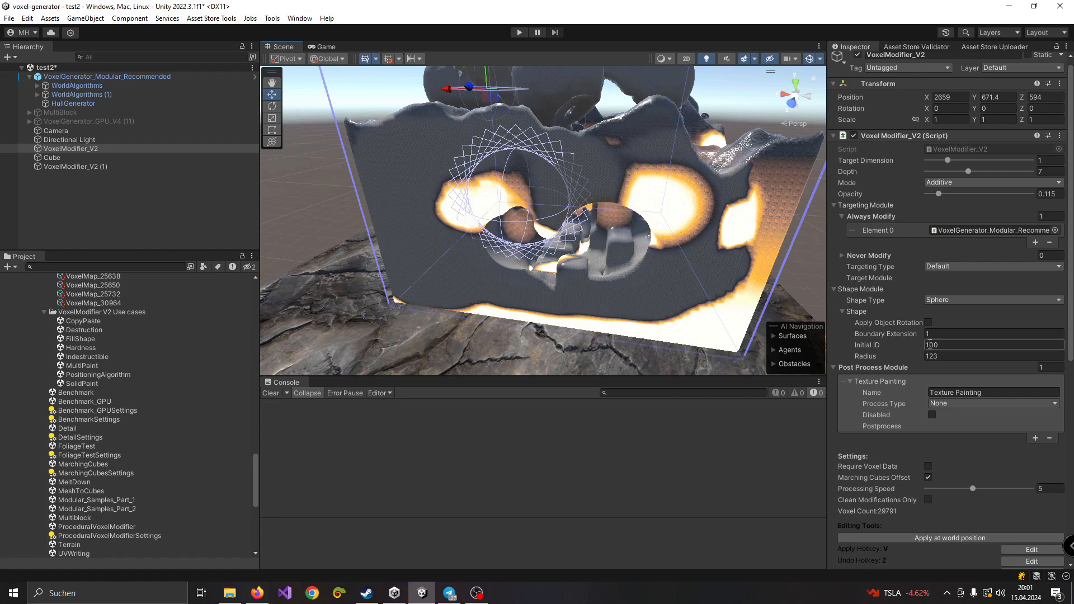
Set the Opacity to 0.19 and paint more texture strokes over the patches on the side wall.
drag(935, 194, 941, 196)
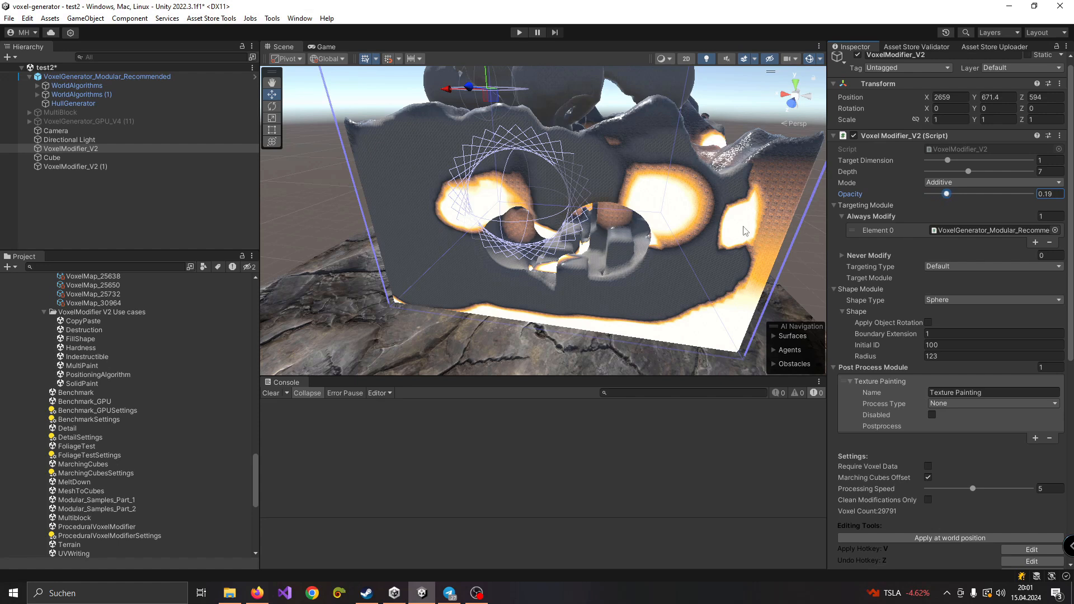
right_drag(546, 210, 530, 208)
key(v)
key(v)
key(v)
key(v)
key(v)
key(v)
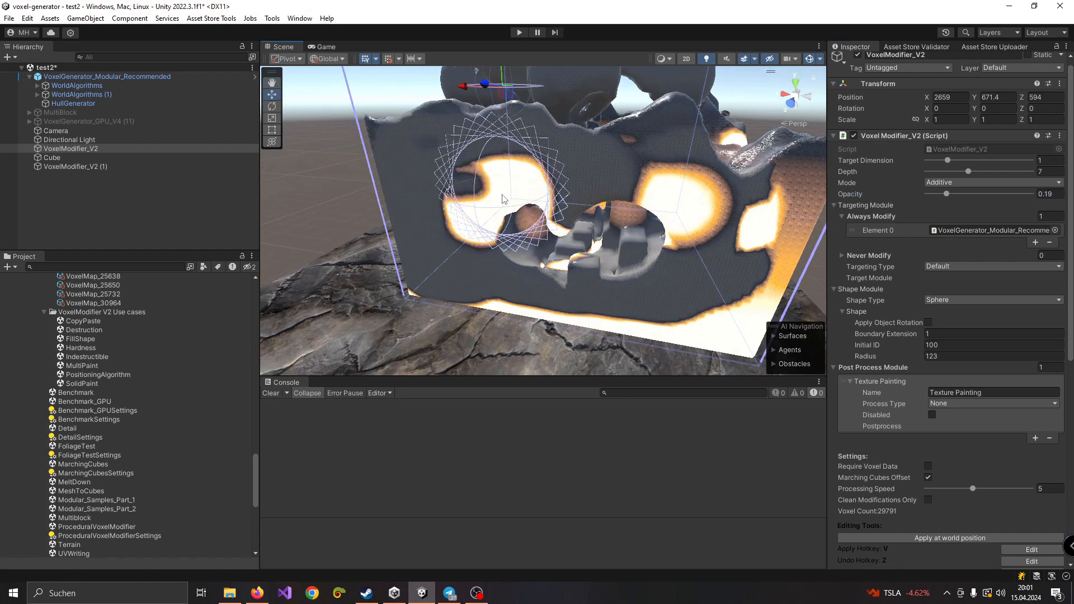
key(v)
key(v)
key(v)
key(v)
key(v)
Set the Opacity to 0.158 and extend the painted texture on the side wall.
drag(945, 196, 944, 195)
right_drag(509, 169, 498, 179)
key(v)
key(v)
key(v)
key(v)
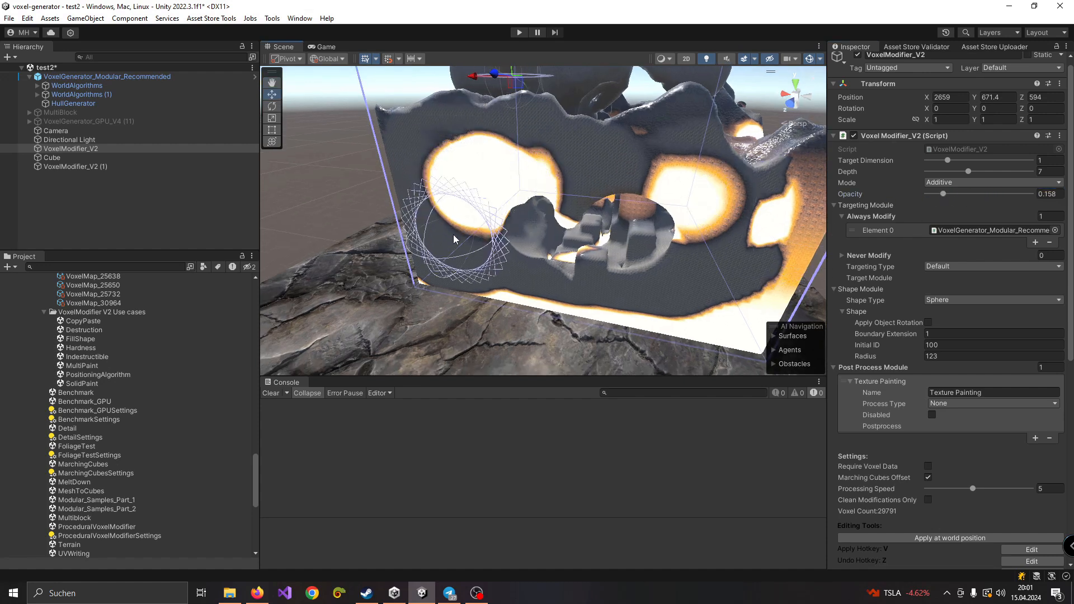
key(v)
Set the Opacity to 0.067 and paint softer texture strokes around the hollow in the side wall.
drag(944, 195, 933, 196)
right_drag(515, 207, 518, 231)
key(v)
key(v)
key(v)
key(v)
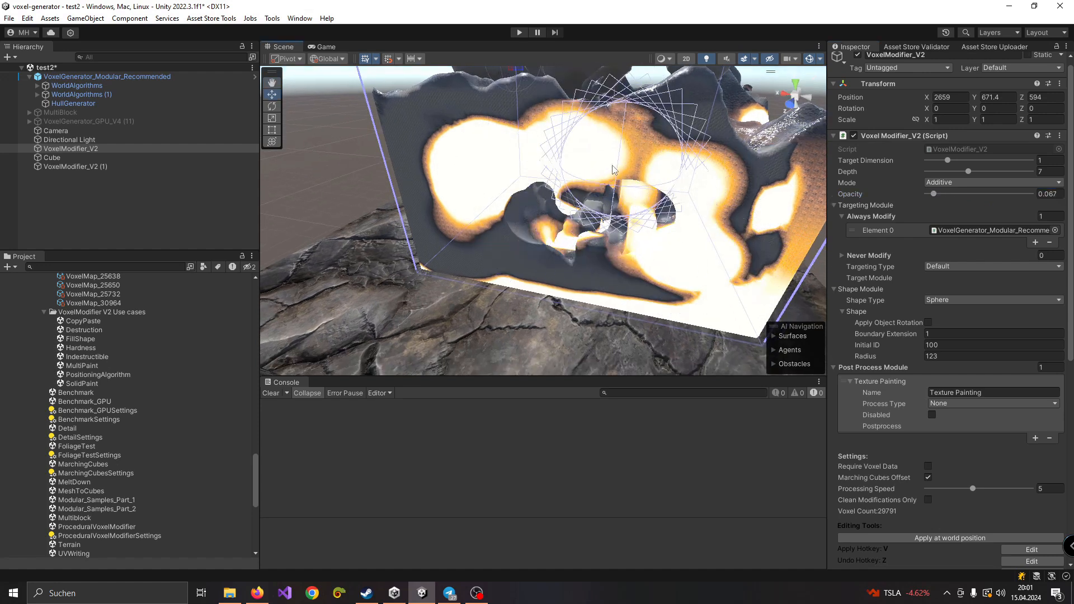
Undo several of the most recent texture strokes on the side wall.
key(z)
key(z)
key(z)
key(z)
key(z)
key(z)
key(z)
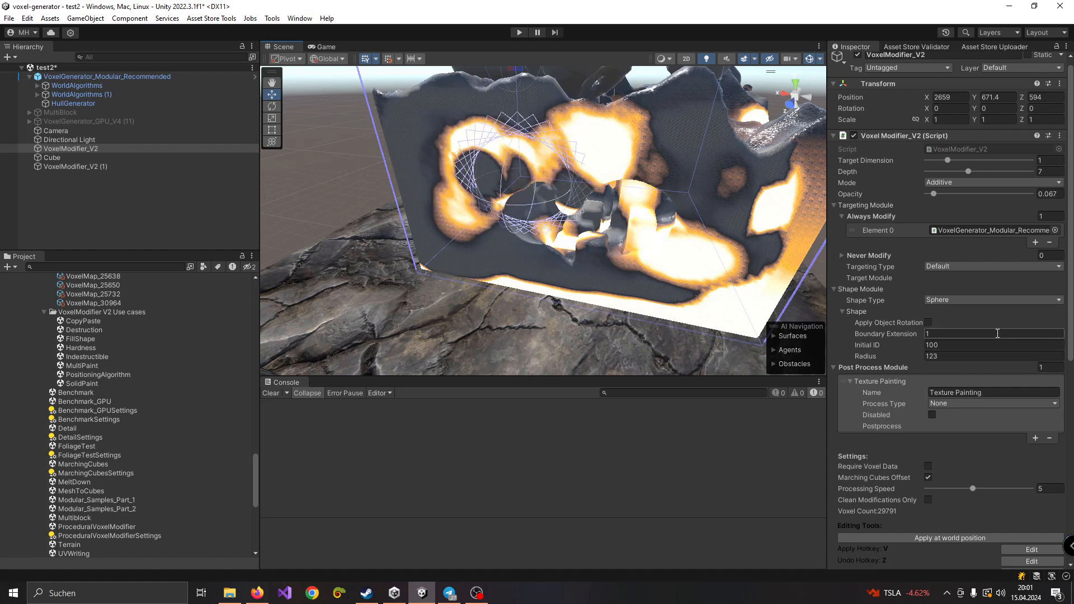
Set the Process Type of the Texture Painting entry to Between.
scroll(984, 347, down, 1)
click(958, 375)
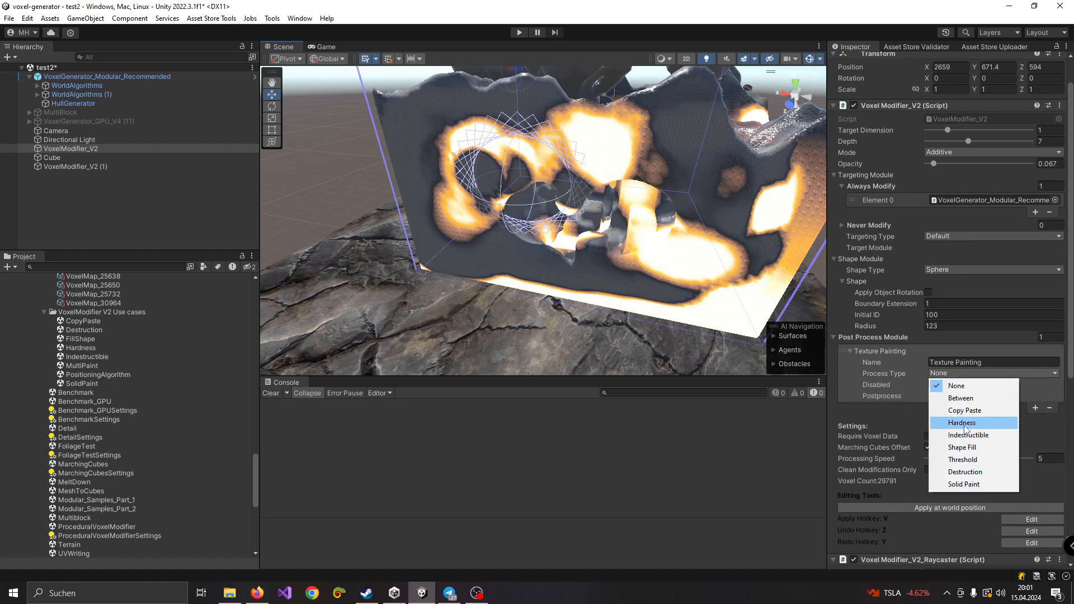
click(1030, 426)
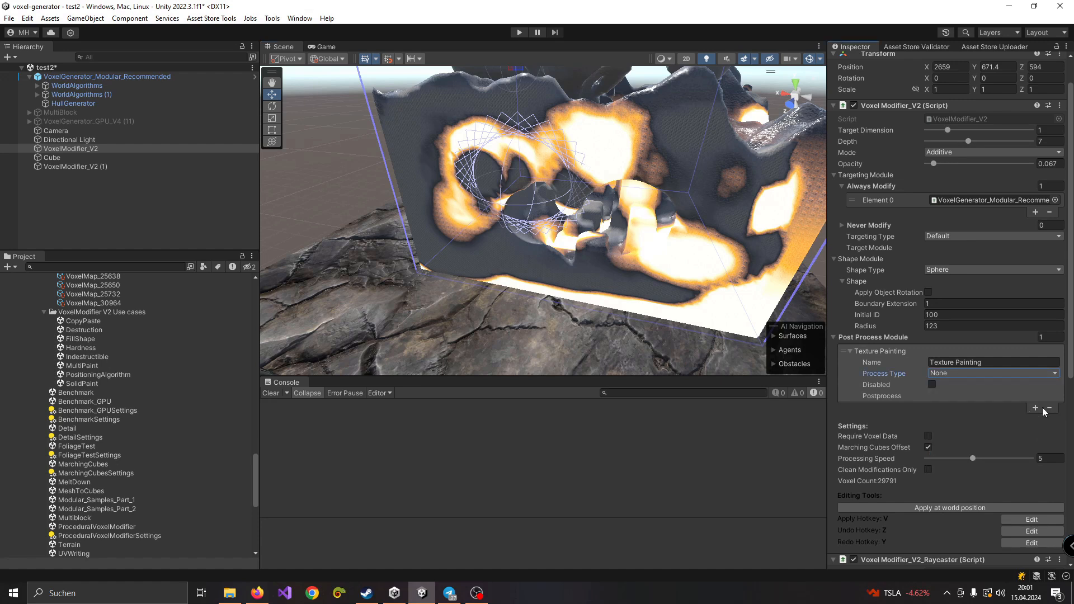
click(966, 373)
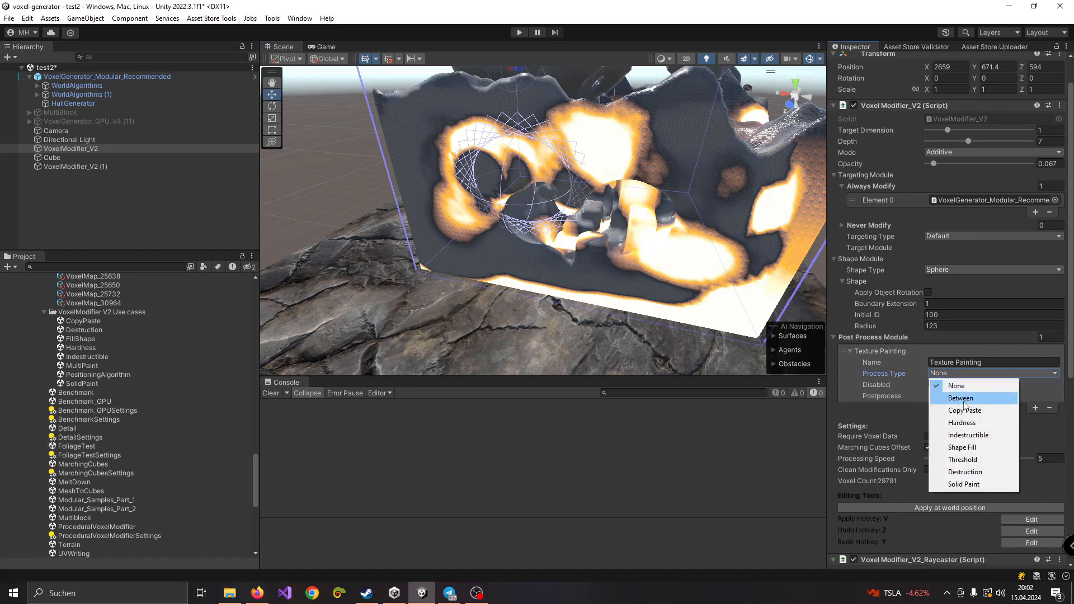
click(961, 398)
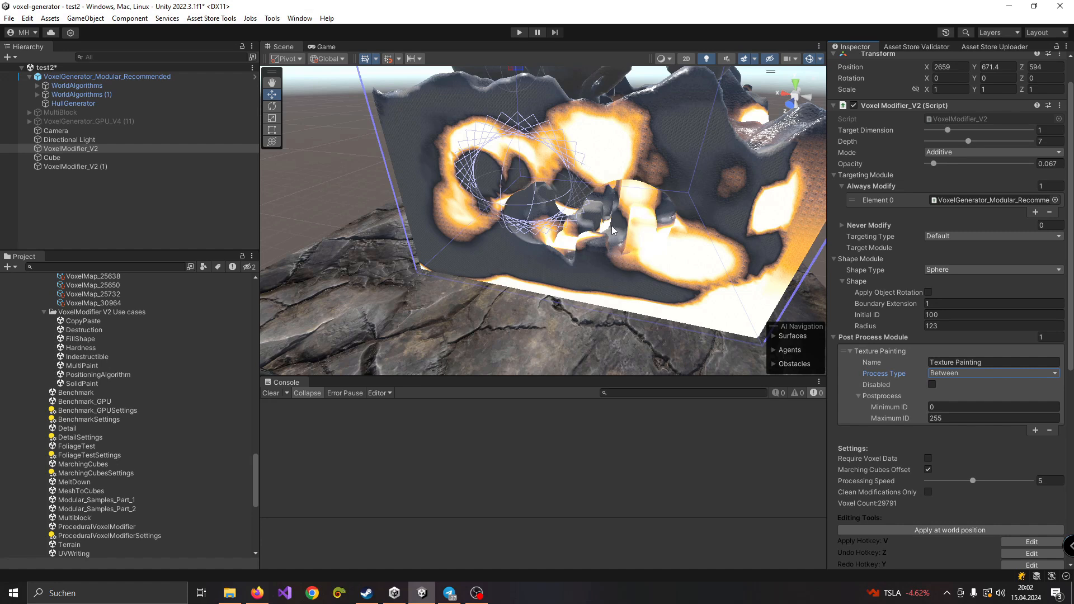
Set the Between post process range to Minimum ID 20 and Maximum ID 80.
scroll(679, 251, up, 5)
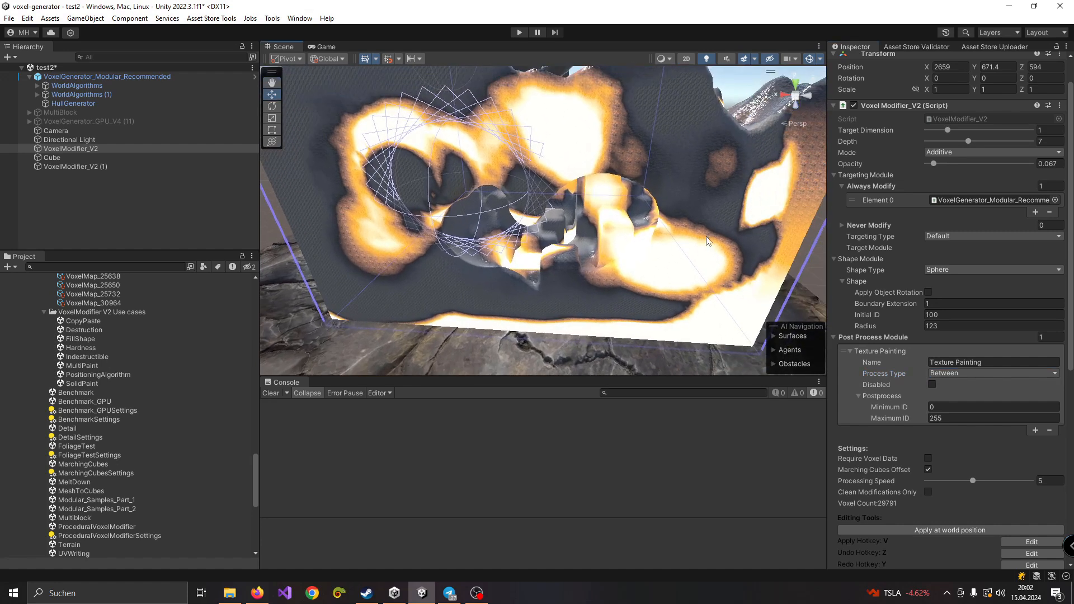
alt+drag(706, 240, 668, 290)
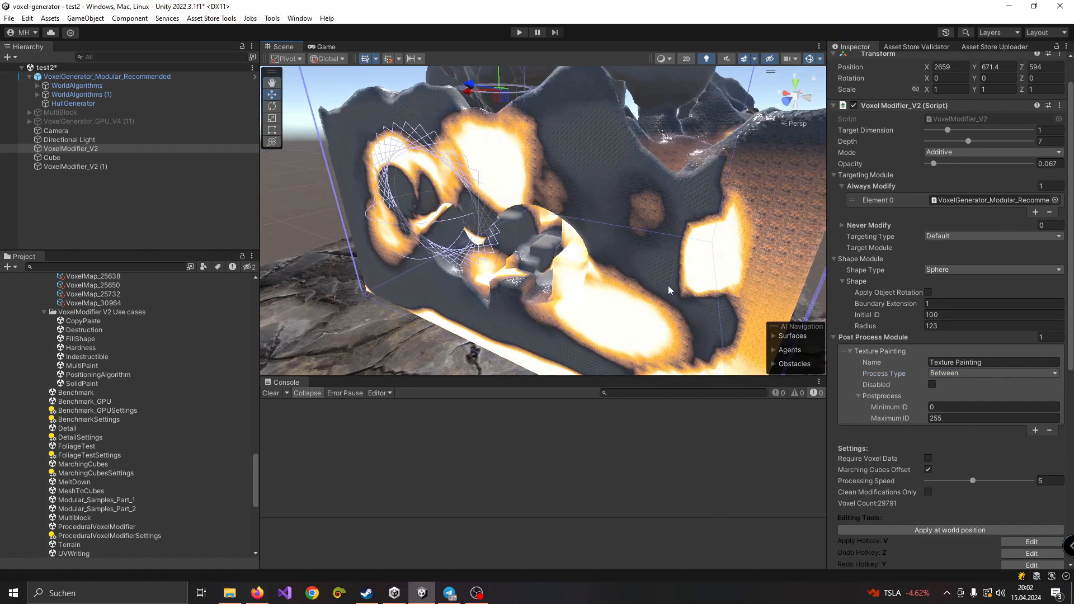
click(946, 418)
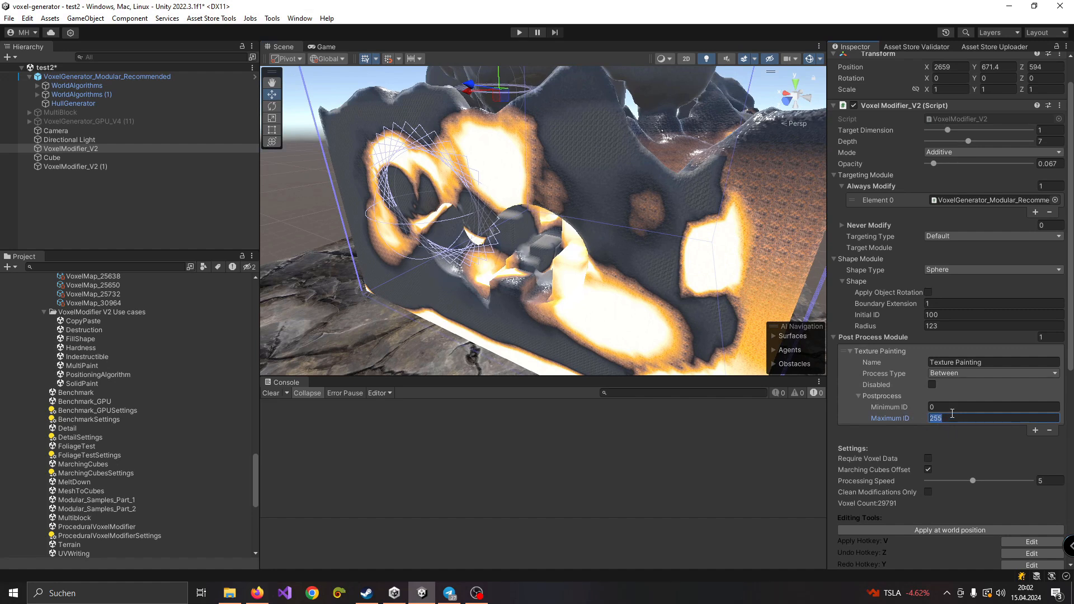
click(951, 408)
text(2)
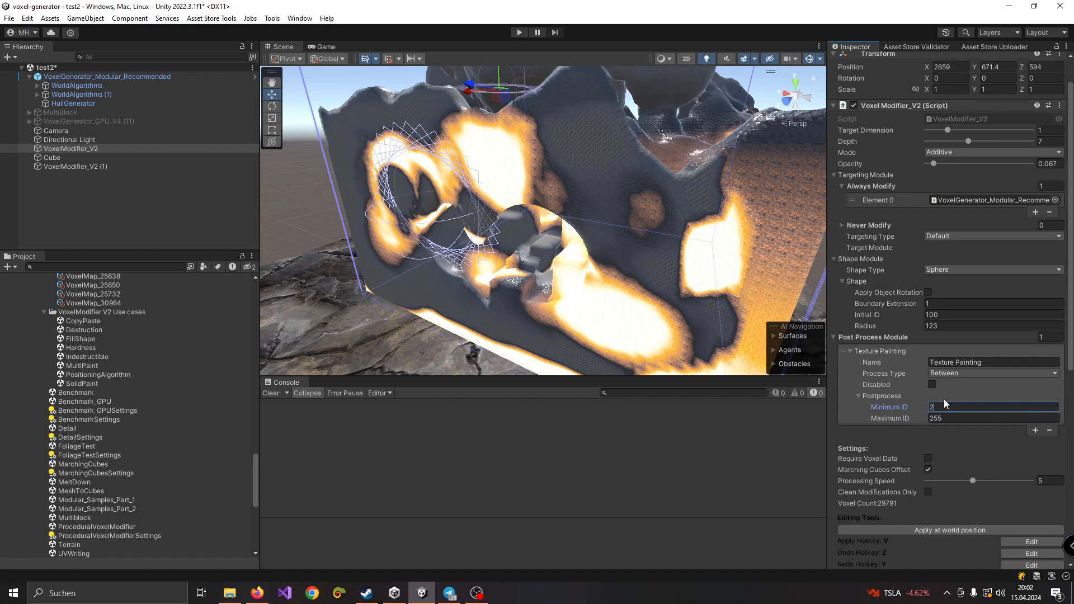
text(0)
click(950, 417)
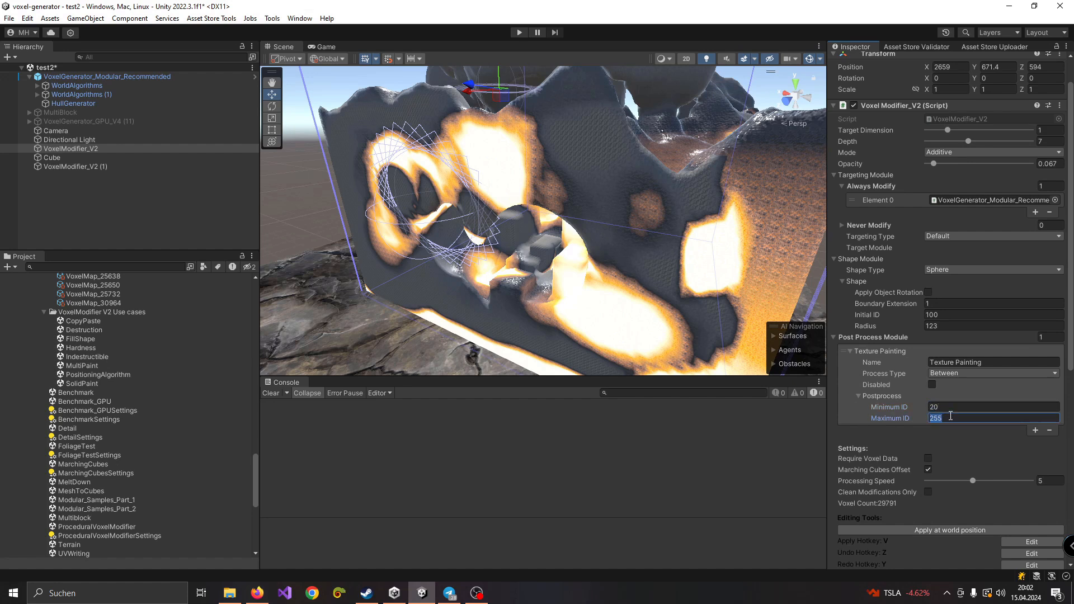
Paint broad texture strokes across the side wall above and beside the hollow, within the ID range 20 to 80.
right_drag(585, 235, 586, 240)
key(v)
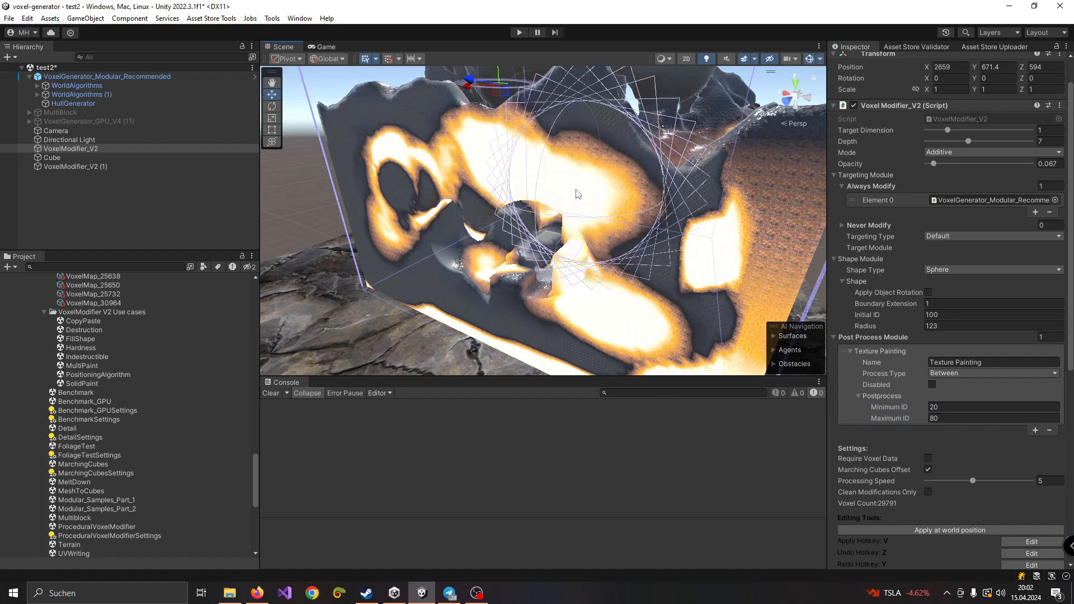
key(v)
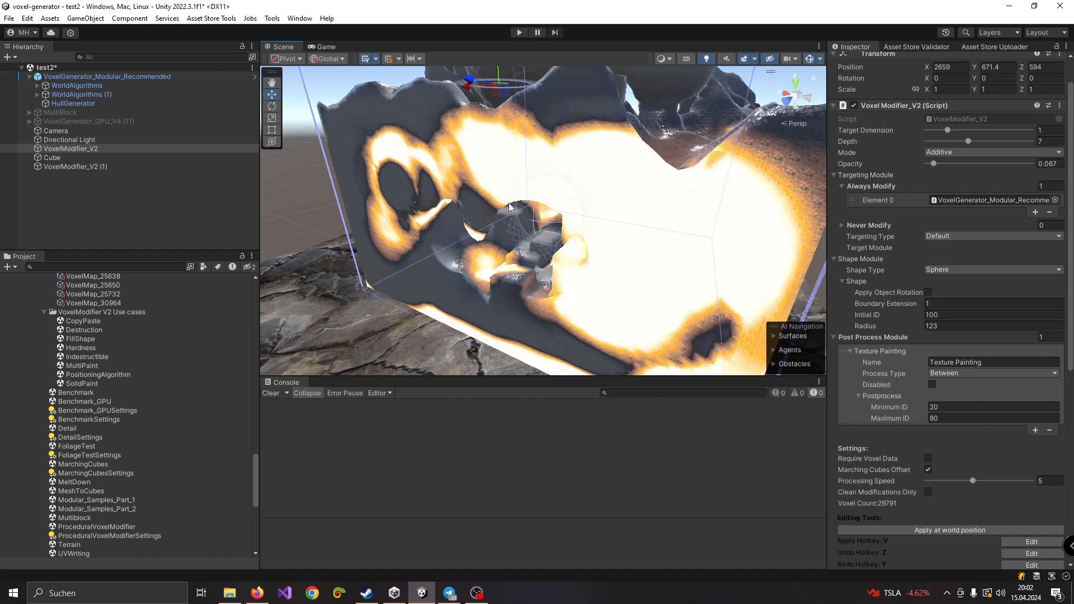
key(v)
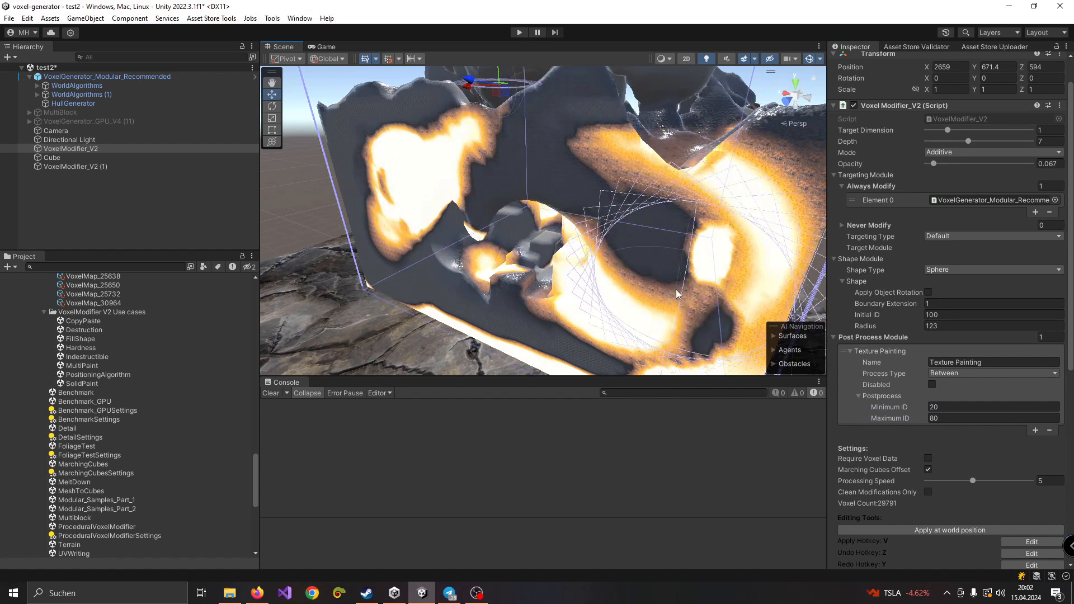
Set the Maximum ID to 100 and paint more texture on the side wall and around the corner on the adjacent wall.
click(946, 419)
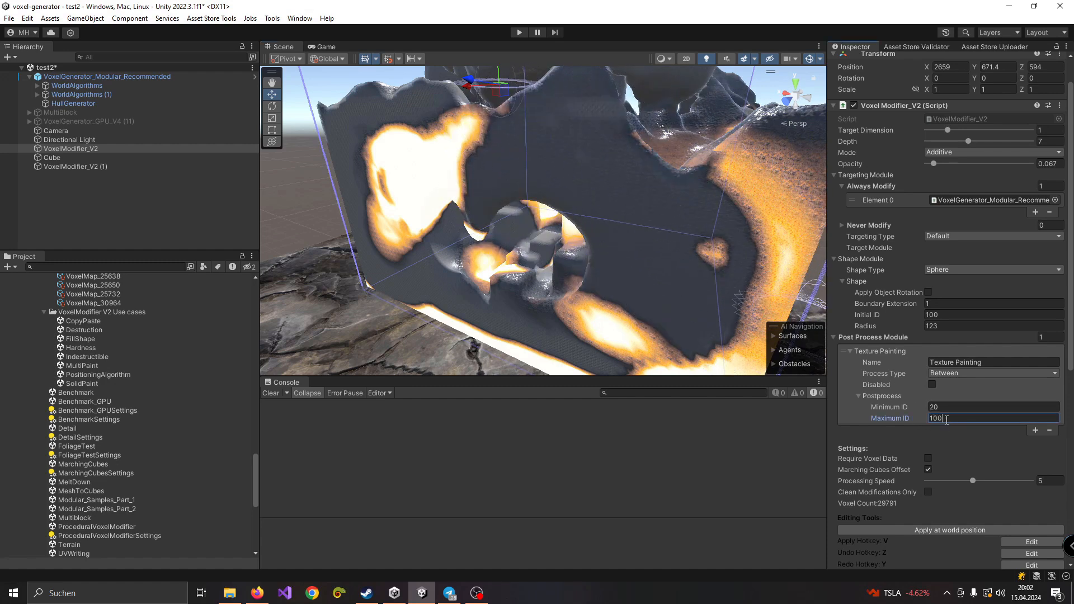
right_drag(663, 247, 658, 246)
key(v)
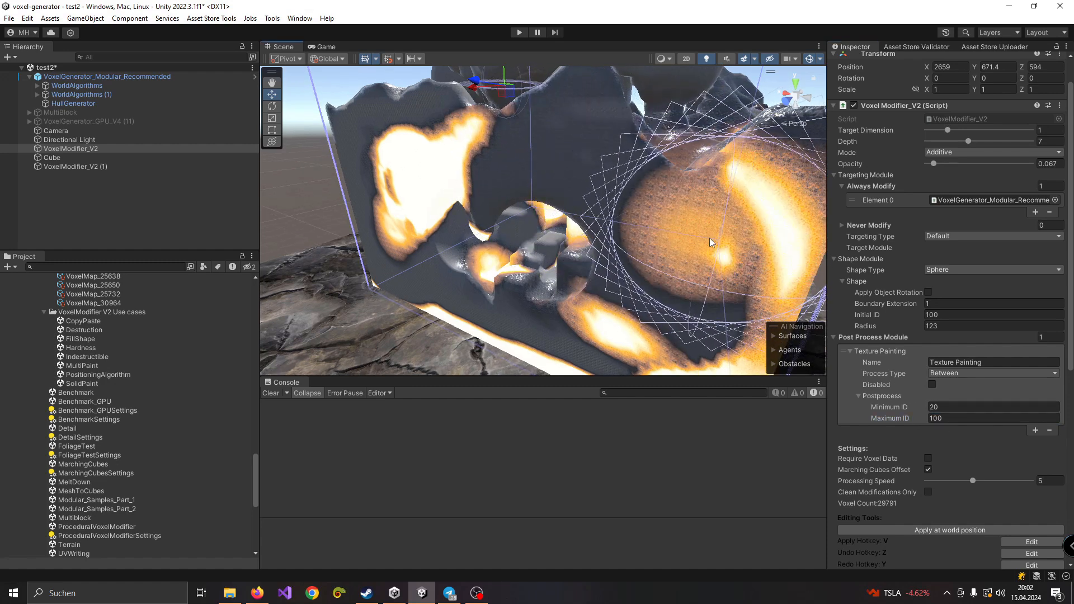
key(v)
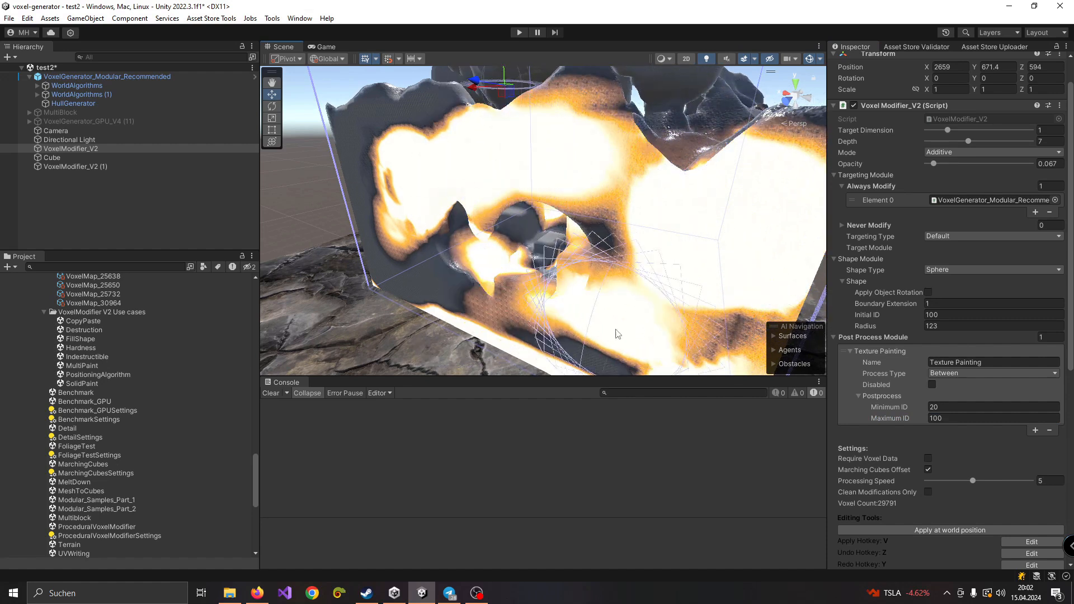
key(v)
alt+drag(386, 205, 656, 234)
key(v)
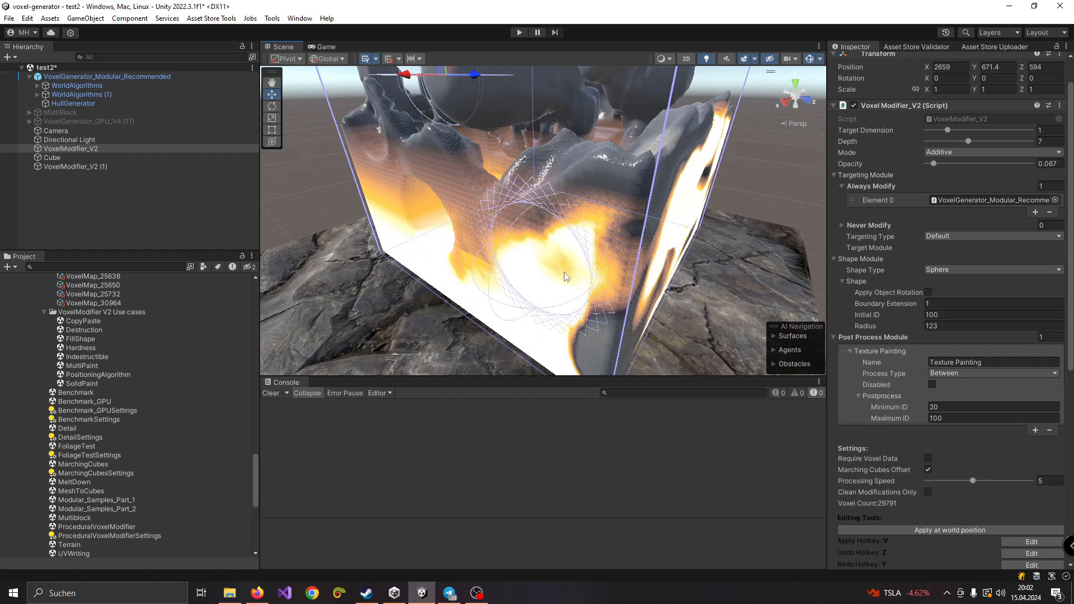
Set the range to Minimum ID 0 and Maximum ID 1 and paint over the bright texture on the adjacent wall.
key(v)
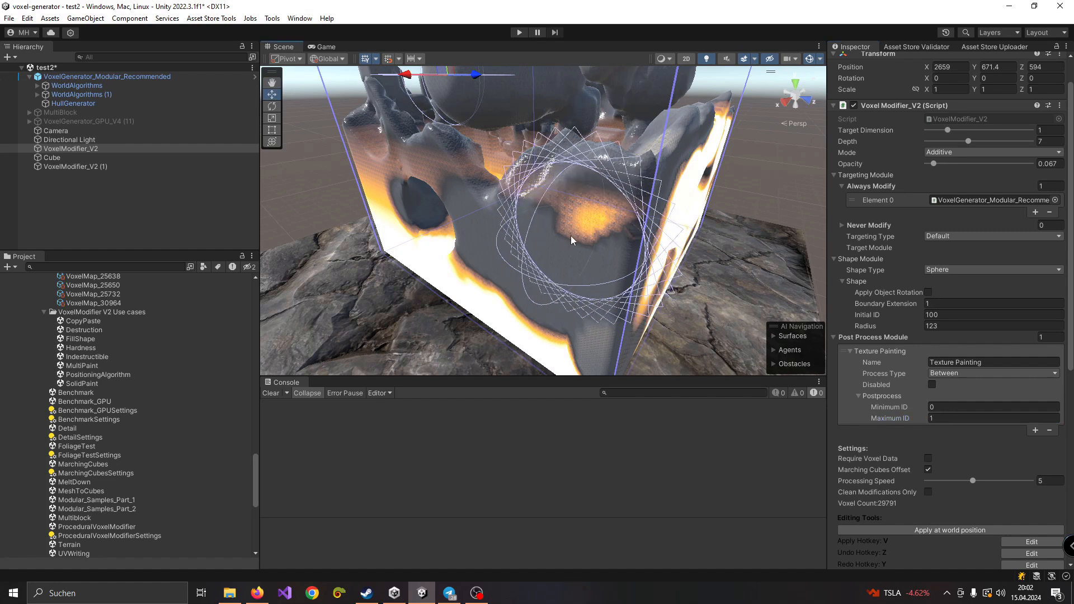
key(v)
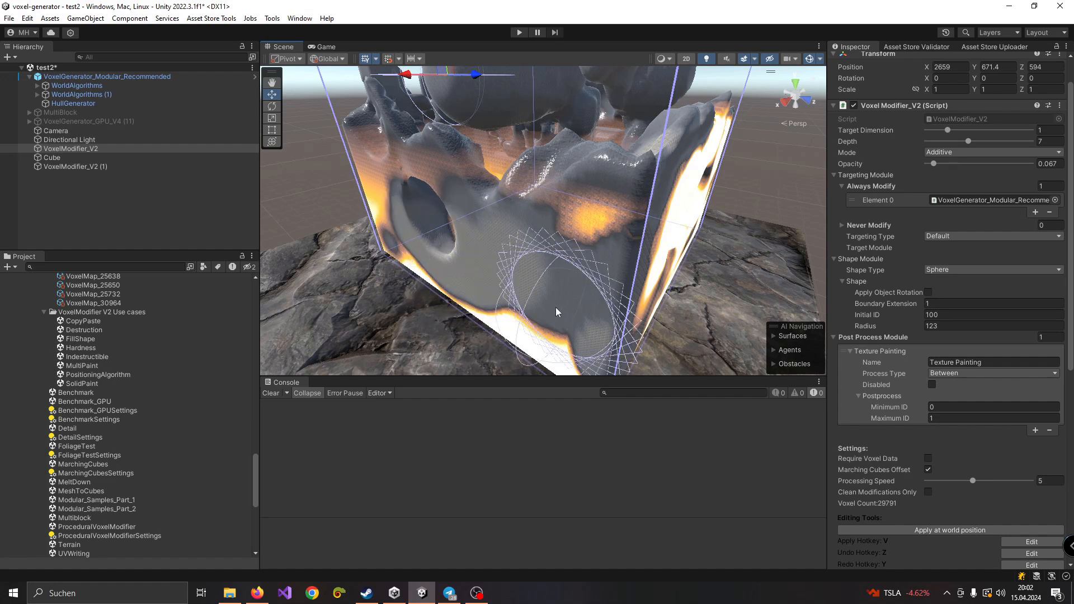
mouse_move(518, 259)
right_down()
mouse_move(511, 284)
mouse_move(559, 266)
mouse_move(604, 227)
right_up()
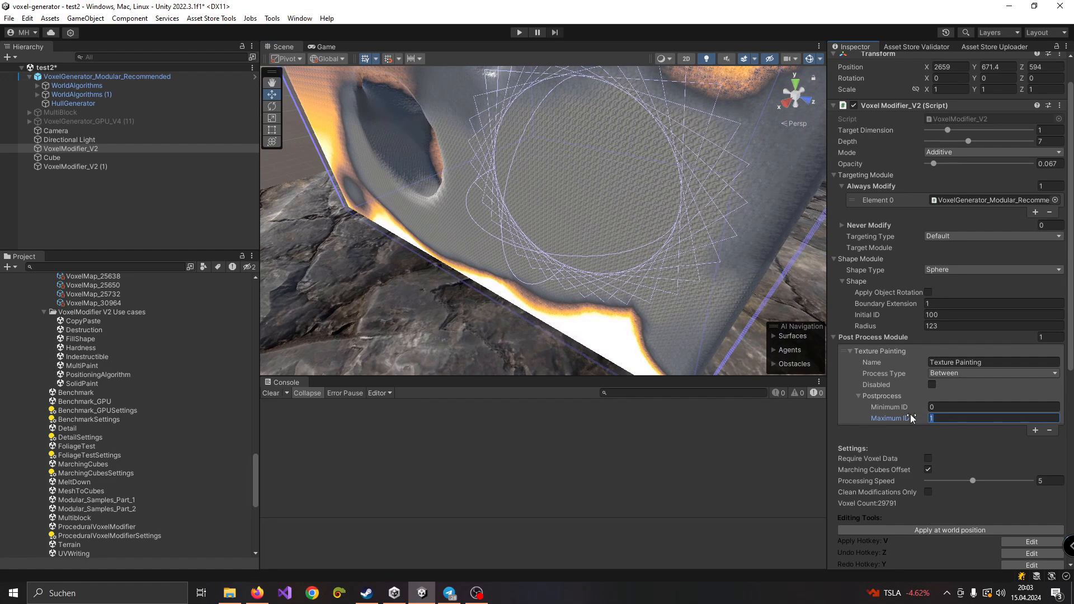
Set the Maximum ID to 20 and paint the adjacent wall between its round hollow and the lower corner.
text(20)
key(Return)
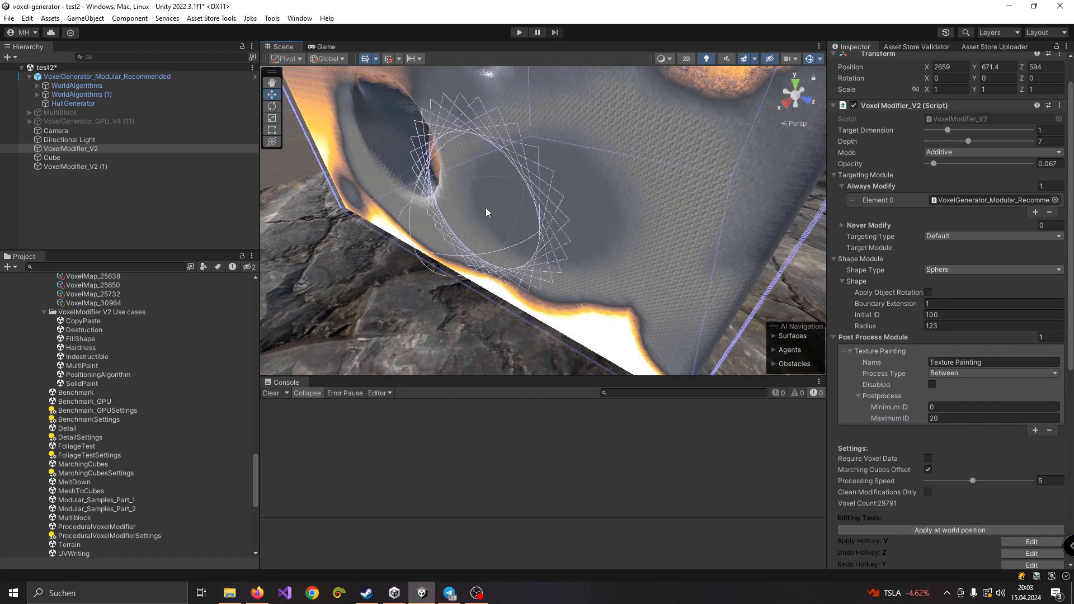
key(v)
scroll(579, 200, down, 2)
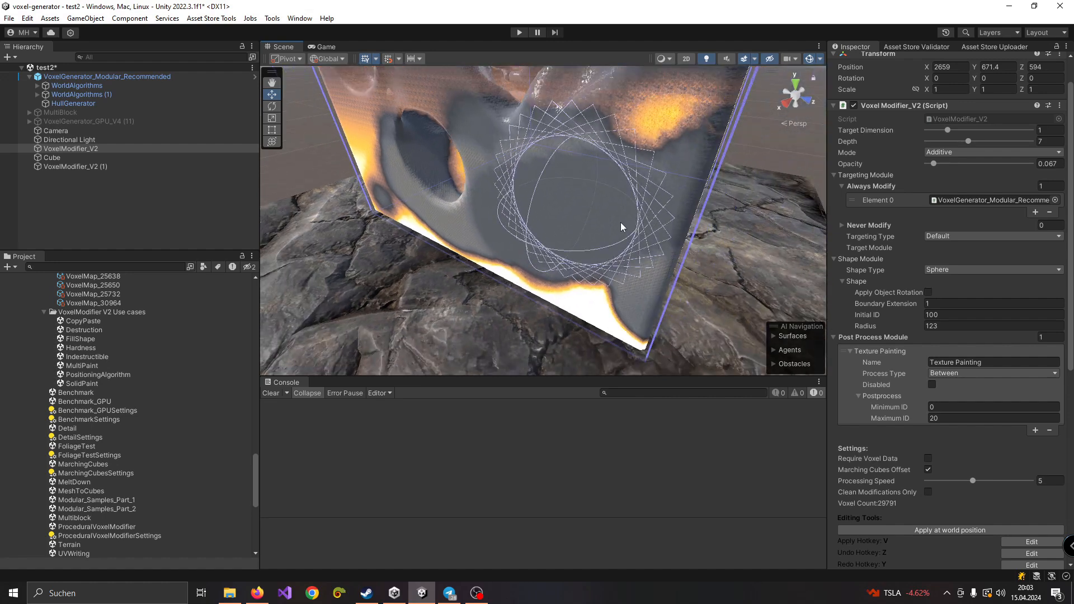
alt+drag(620, 223, 540, 223)
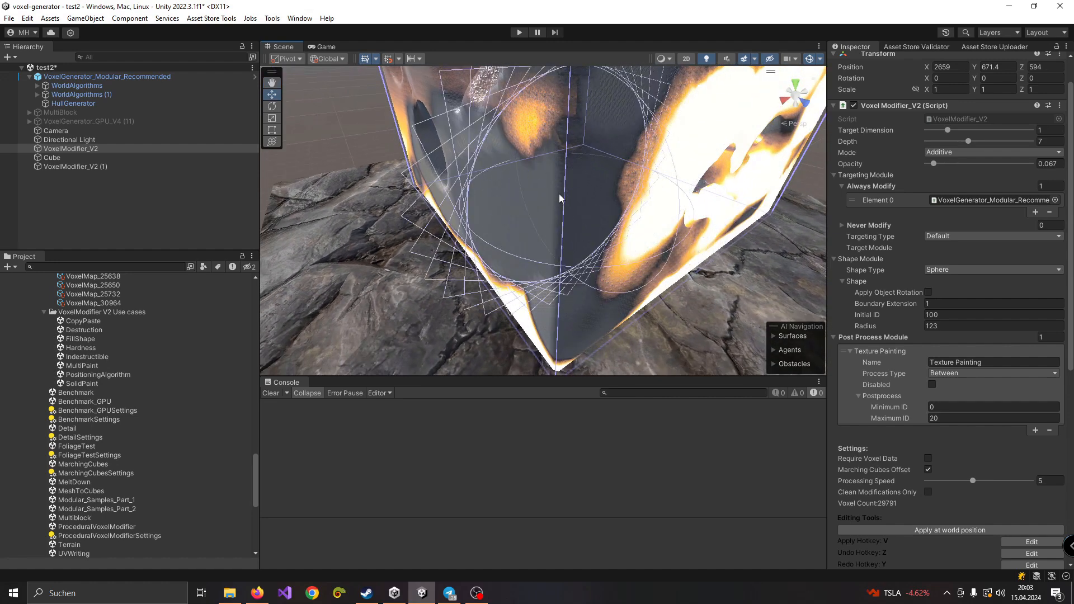
alt+drag(464, 224, 569, 211)
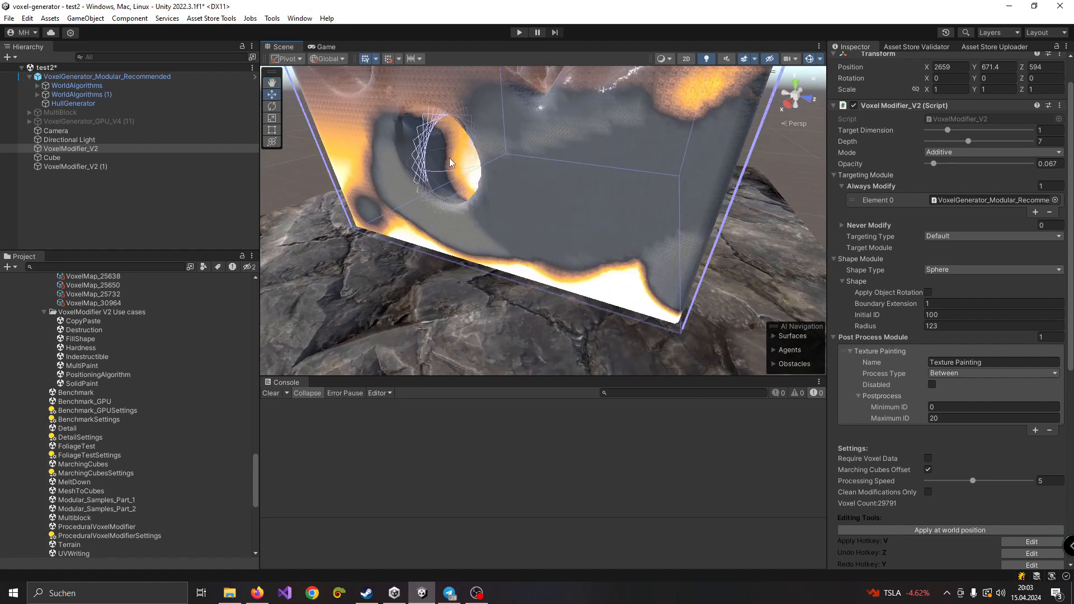
key(v)
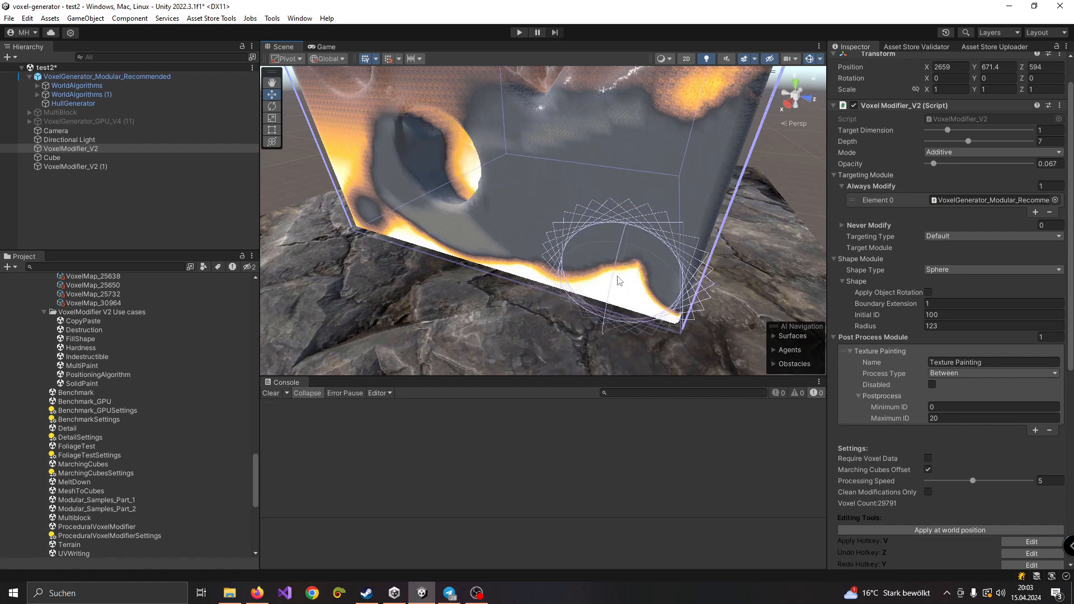
key(v)
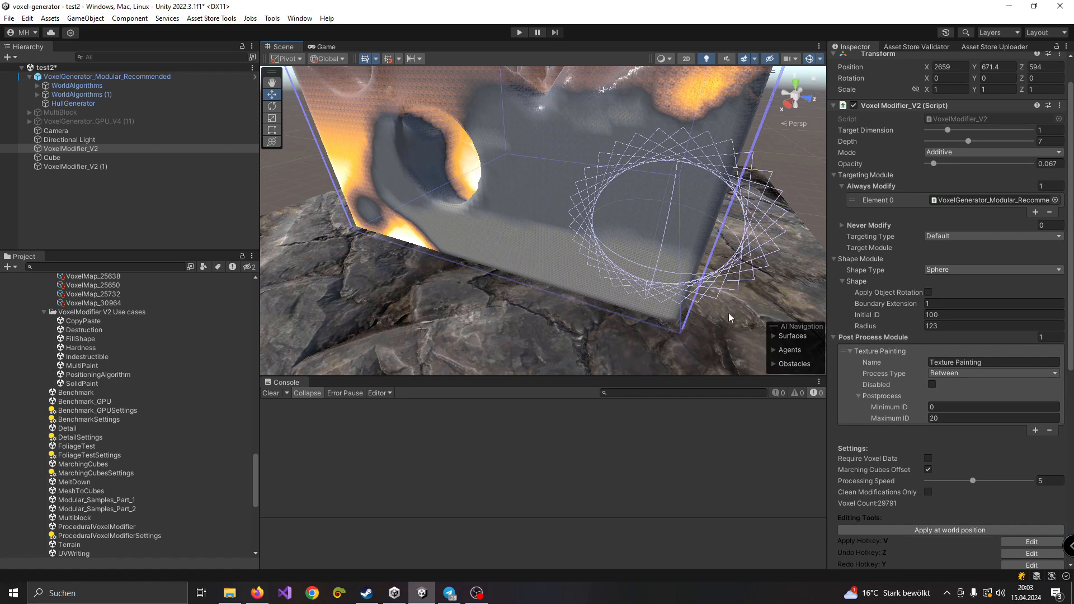
Set the Maximum ID to 50 and the Minimum ID to 20, and paint the wall area next to the round hollow.
text(50)
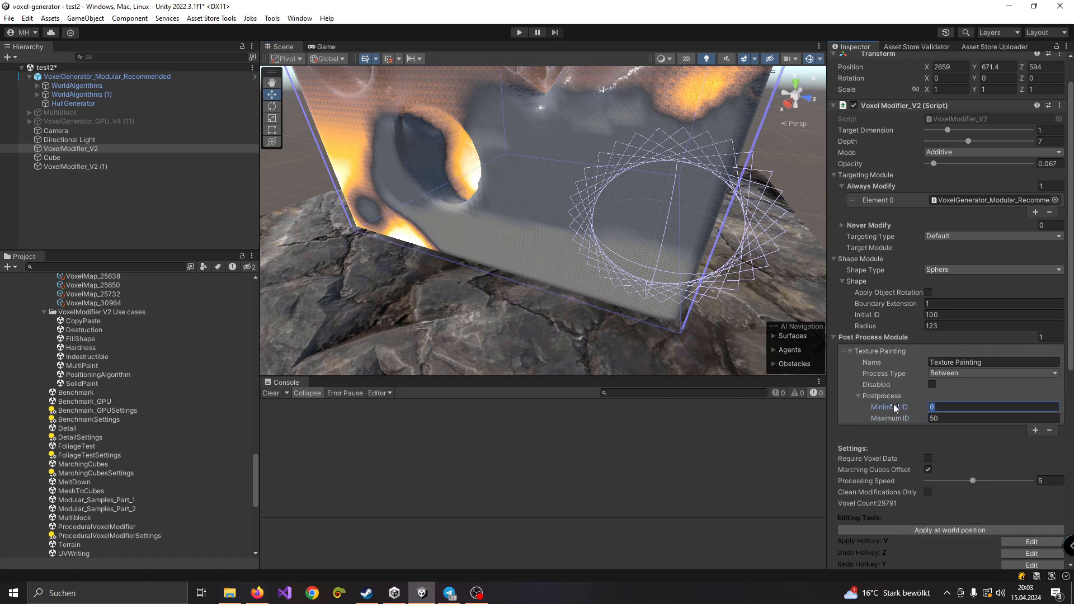
key(Return)
key(v)
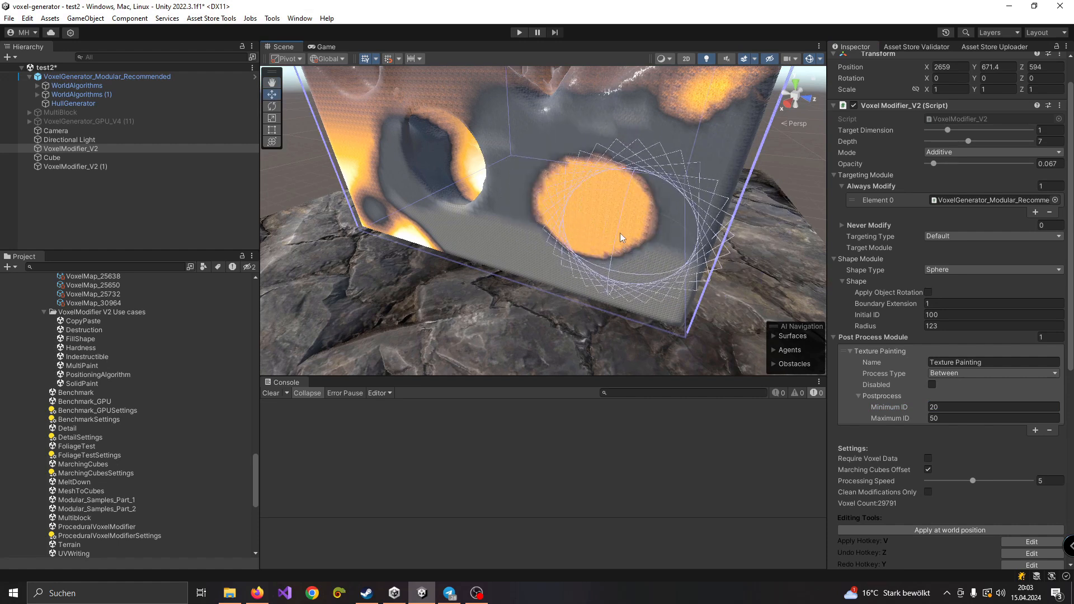
key(v)
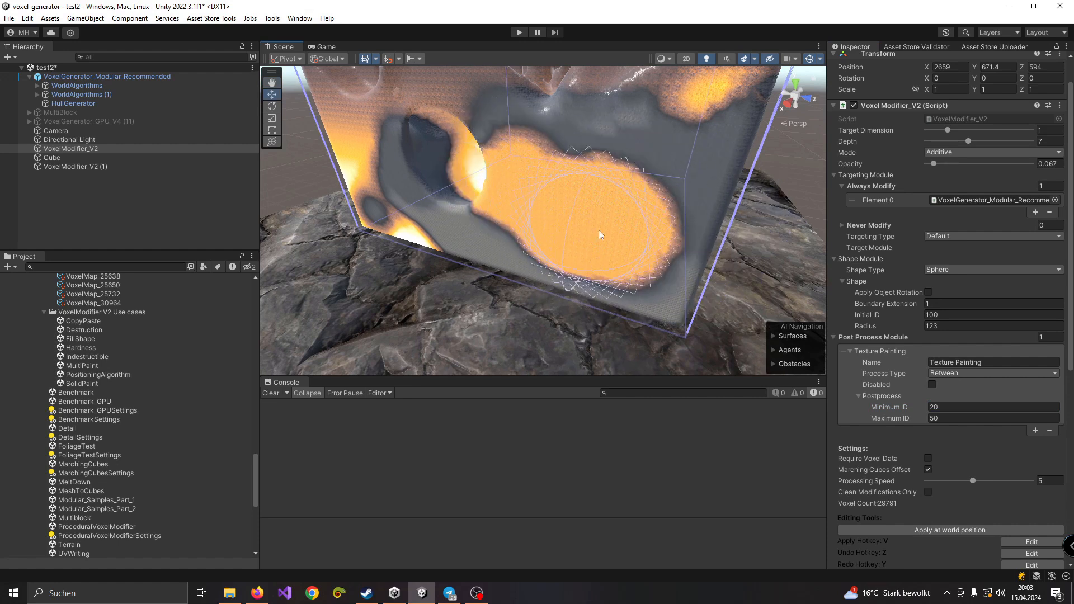
key(v)
alt+drag(470, 216, 555, 224)
key(v)
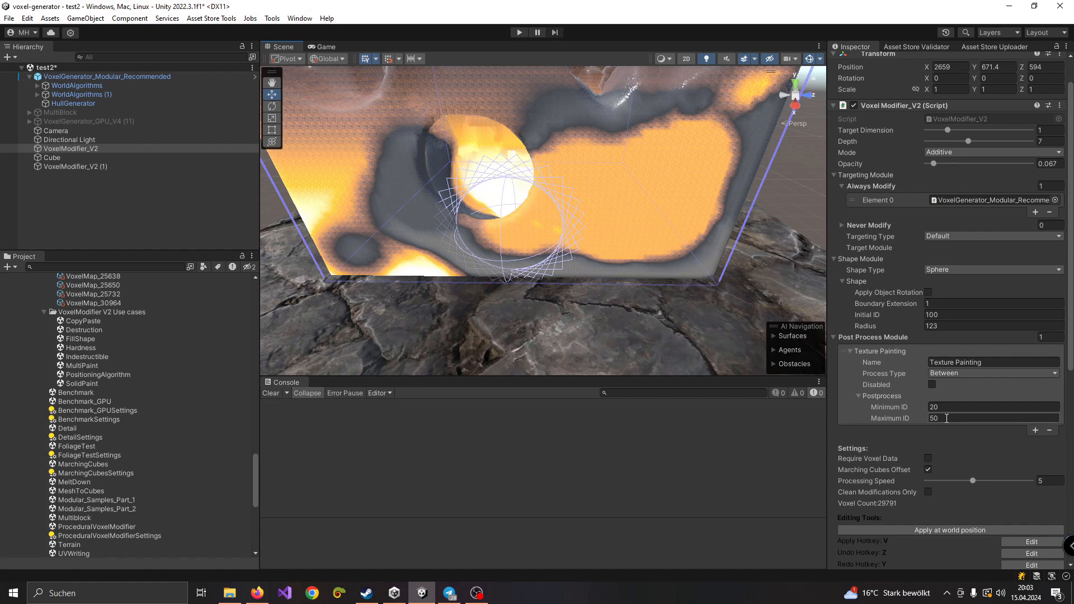
key(v)
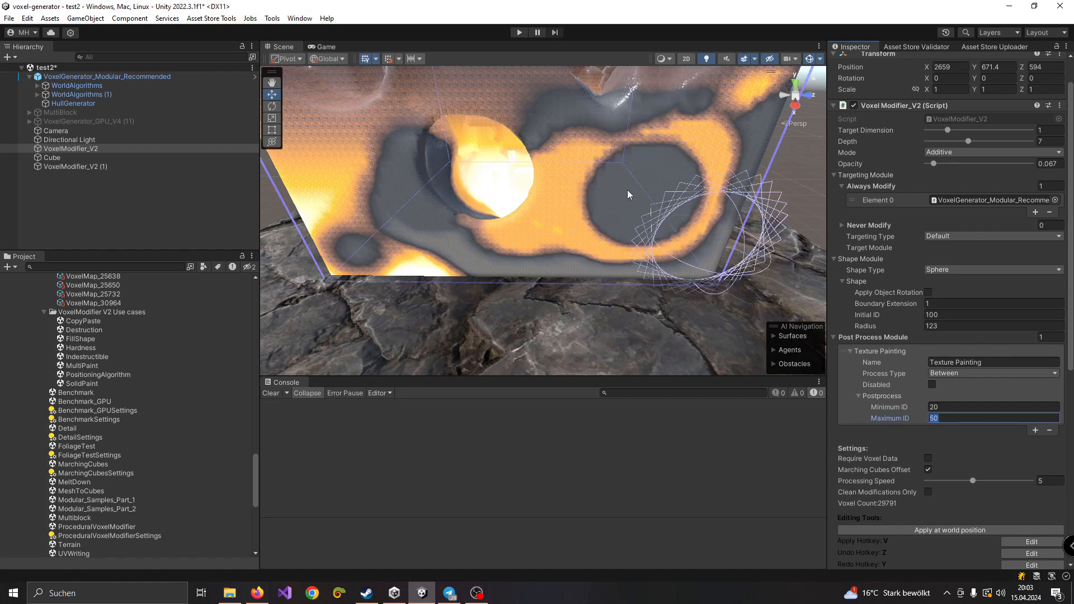
Set the Maximum ID to 200 and the Minimum ID to 100, and paint a spot next to the round hollow.
text(00)
click(952, 406)
right_drag(588, 229, 569, 224)
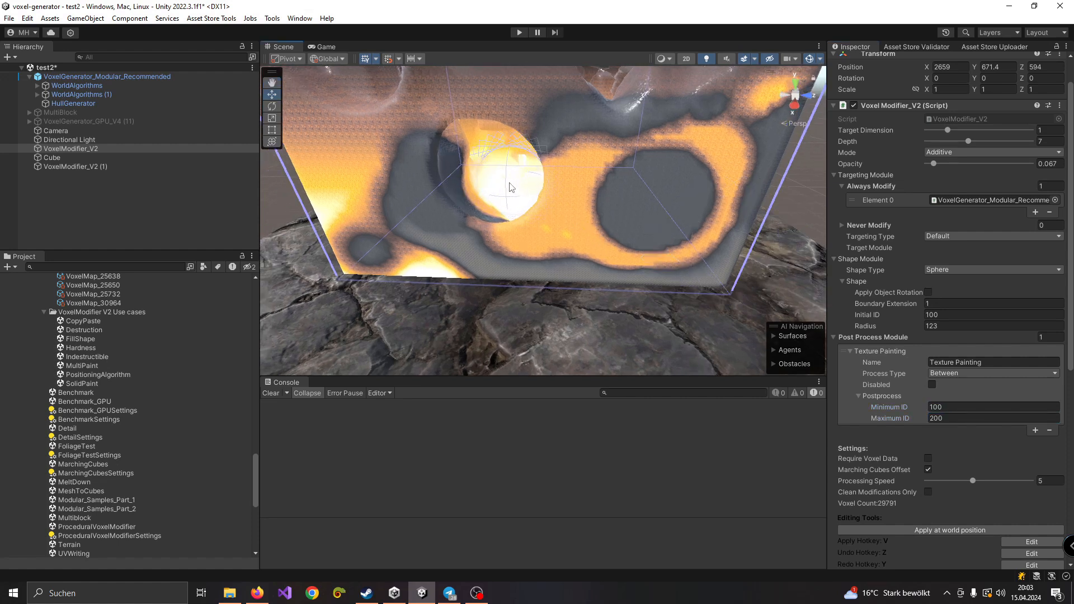
key(v)
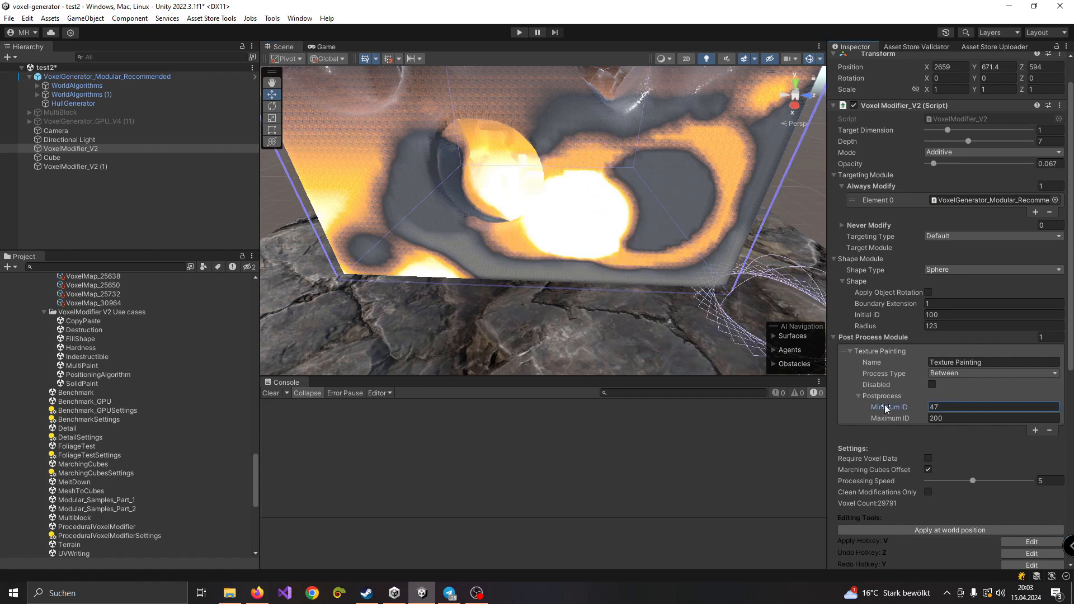
Set the Minimum ID to 59 and paint over the bright spot and the area around it.
right_drag(622, 233, 602, 225)
key(v)
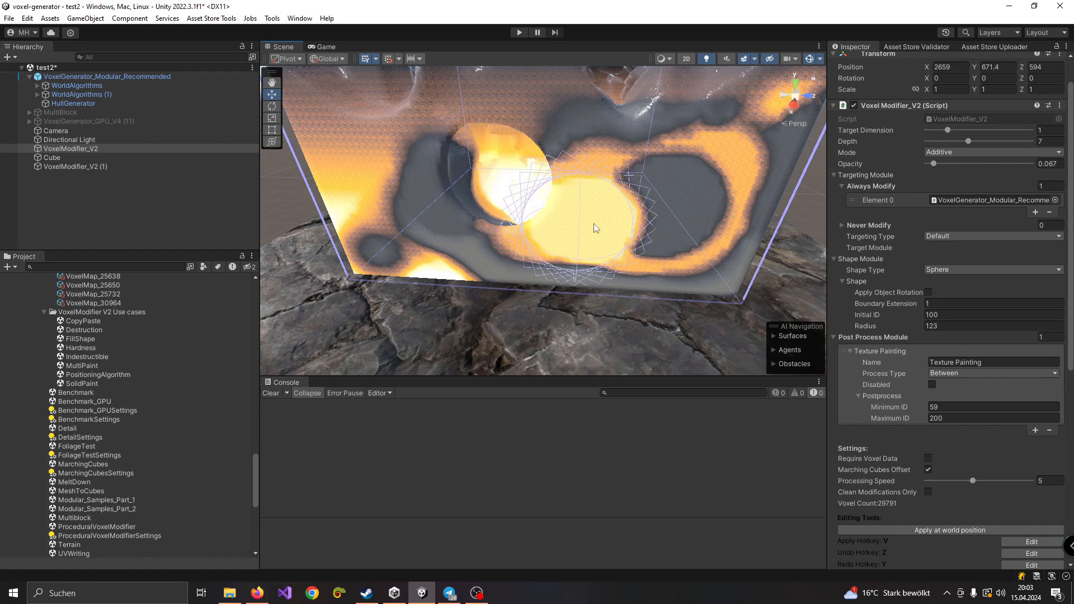
key(v)
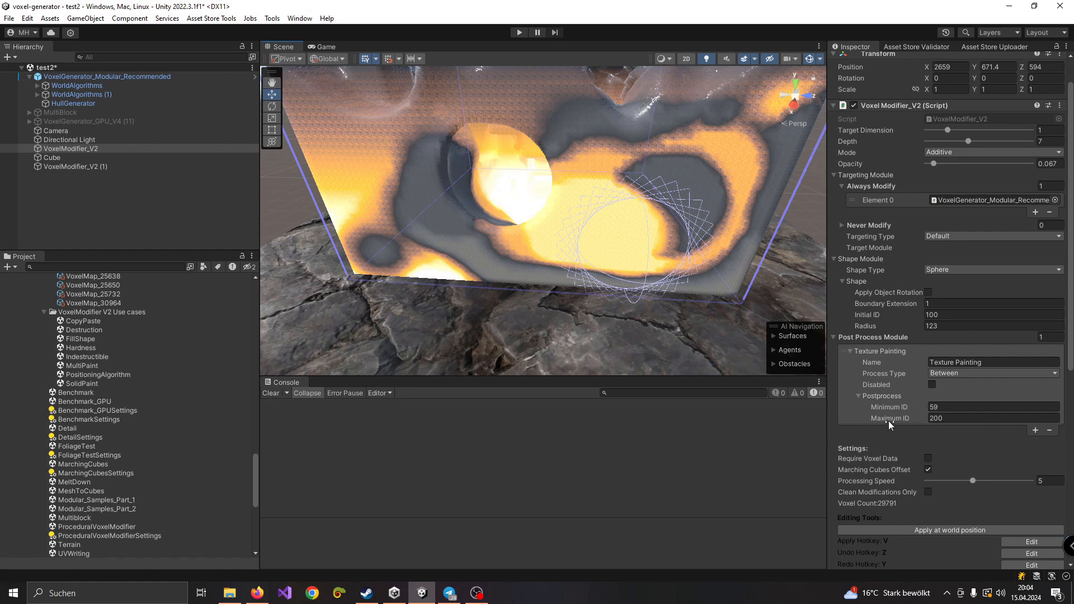
Set the Process Type to Copy Paste and assign VoxelGenerator_Modular_Recommended as its Target Generator.
click(956, 374)
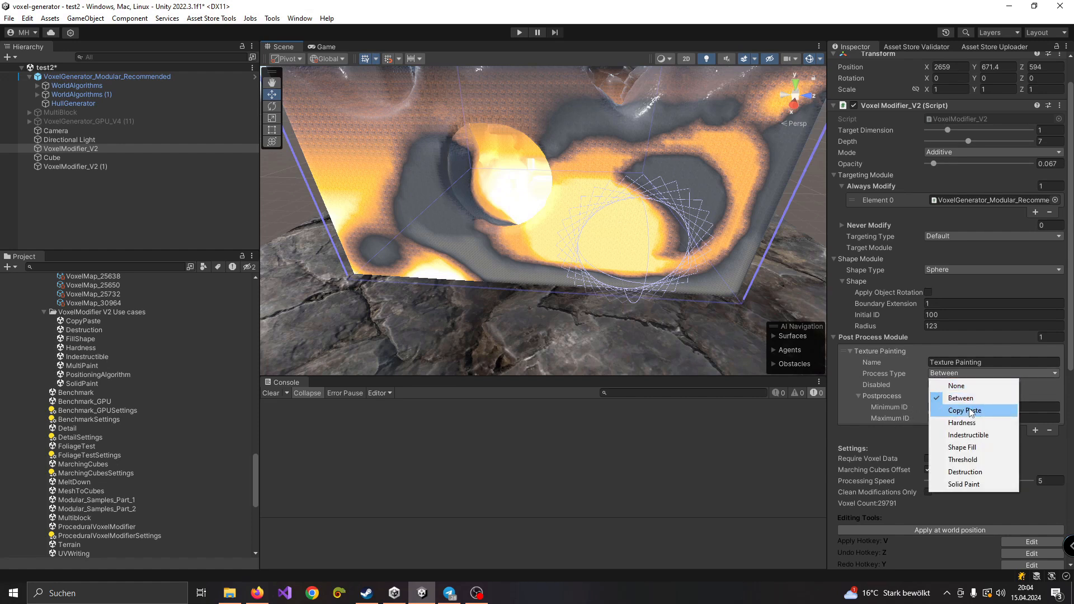
click(971, 412)
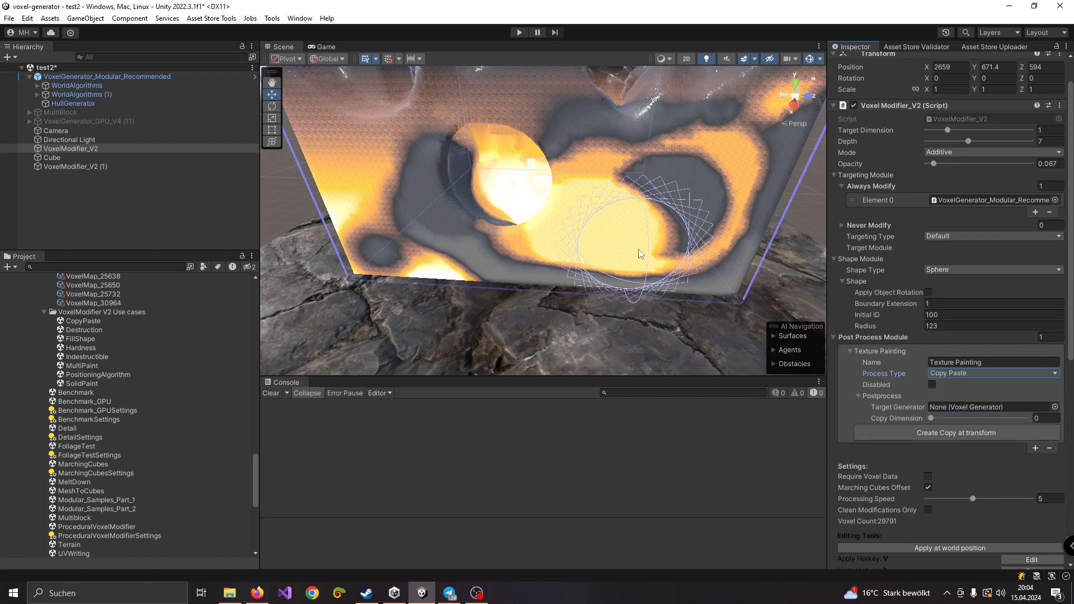
mouse_move(650, 234)
alt+mouse_down()
mouse_move(552, 289)
mouse_move(478, 298)
alt+mouse_up()
alt+drag(672, 280, 566, 270)
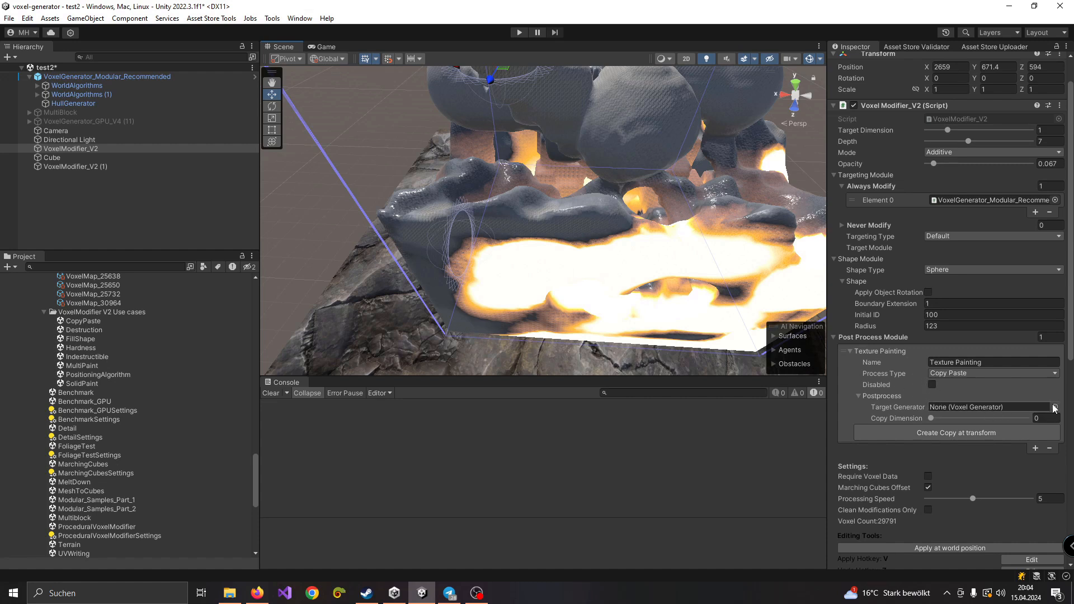
drag(104, 77, 906, 383)
Try to apply the Copy Paste modifier to the terrain surface above the painted wall.
mouse_move(550, 252)
right_down()
mouse_move(506, 202)
mouse_move(453, 227)
right_up()
key(v)
key(v)
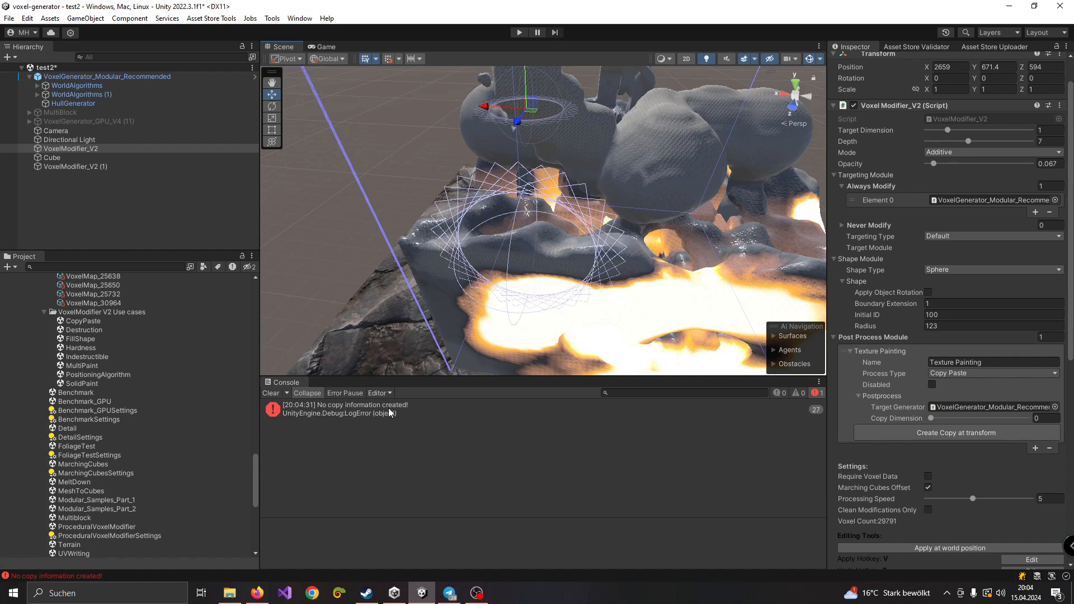
right_drag(490, 183, 482, 282)
scroll(474, 248, up, 8)
scroll(482, 283, up, 1)
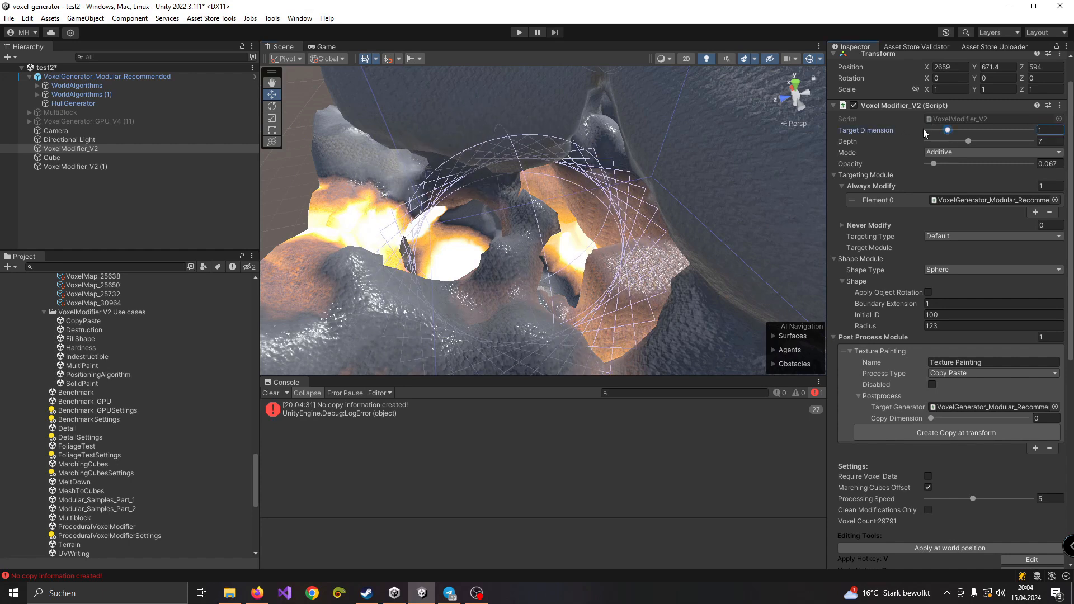
Set the modifier's Target Dimension to 0 and Opacity to 1, and try to apply Copy Paste at several spots on the terrain.
right_drag(549, 168, 531, 211)
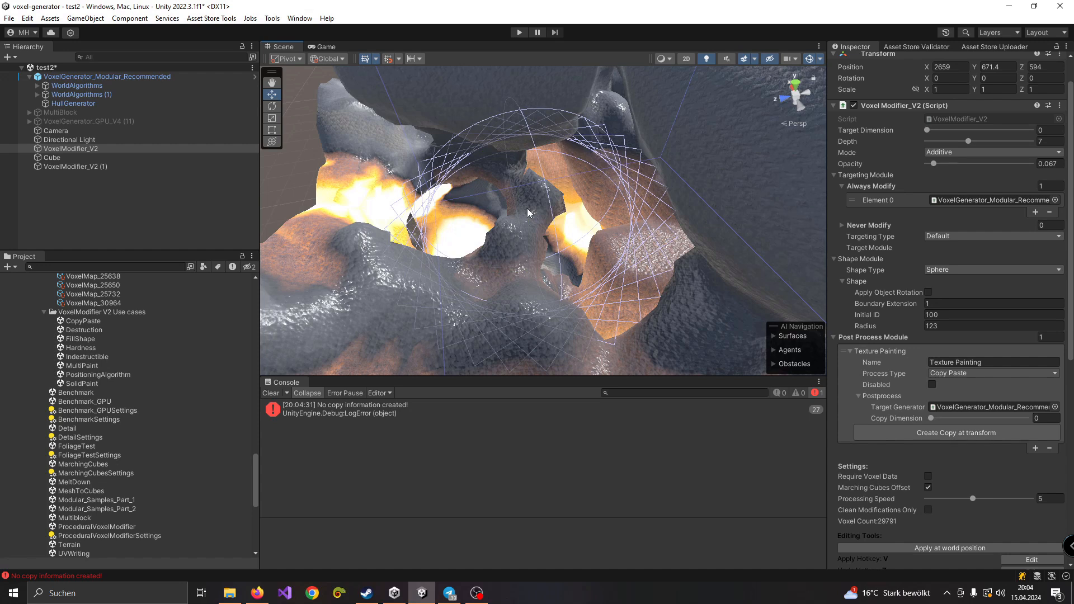
scroll(528, 210, down, 5)
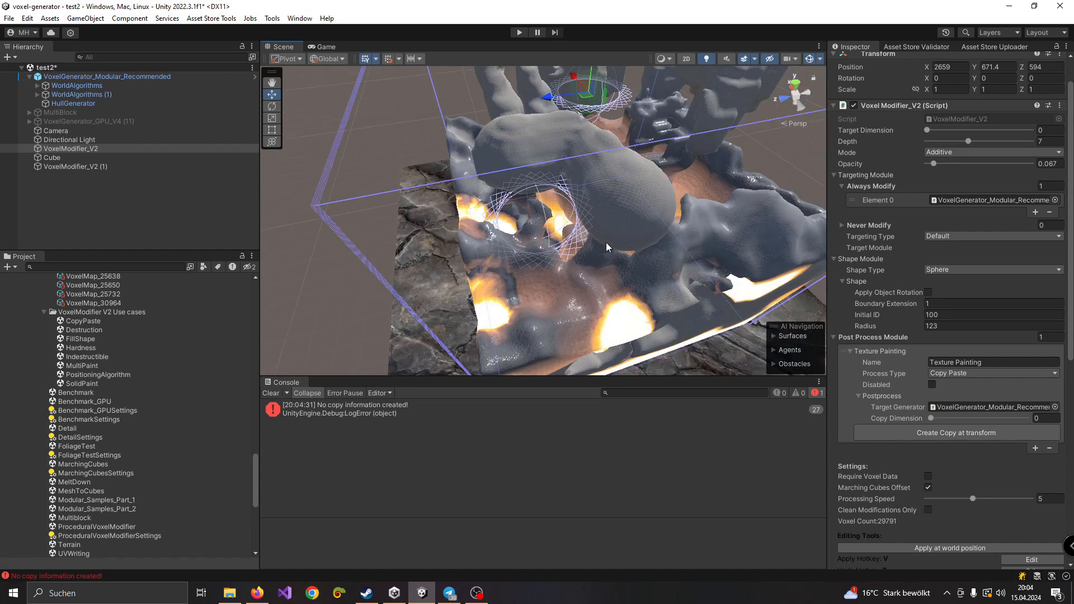
alt+drag(663, 220, 555, 228)
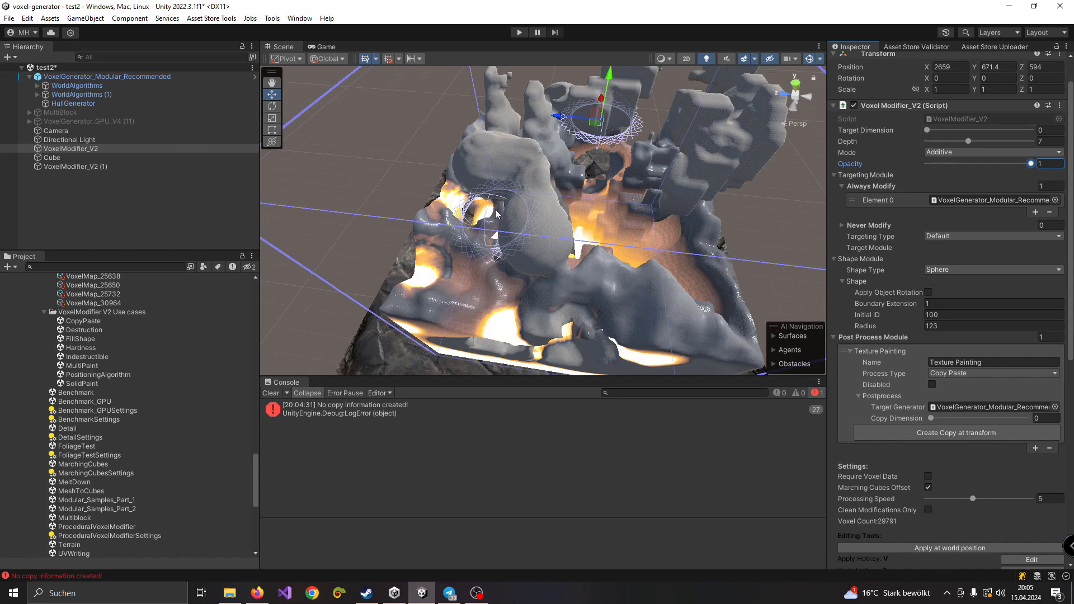
alt+drag(519, 219, 551, 207)
key(v)
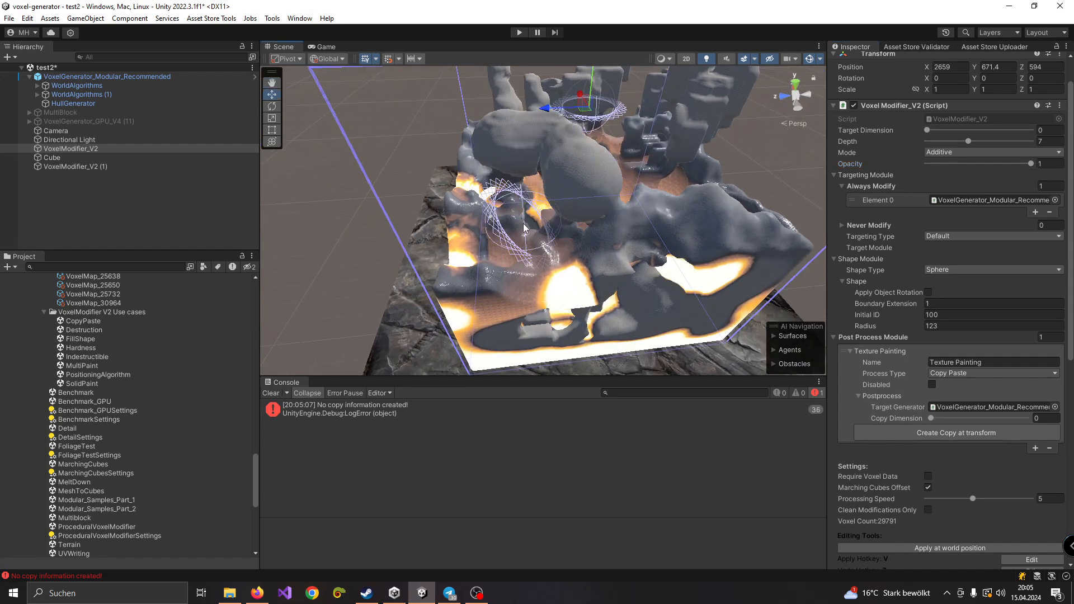
key(v)
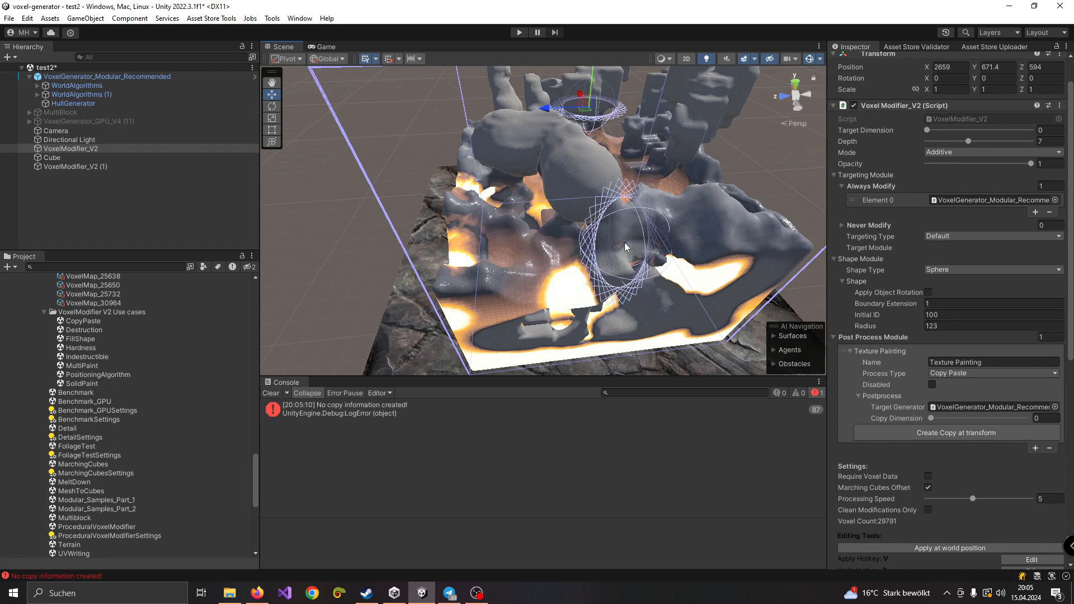
key(v)
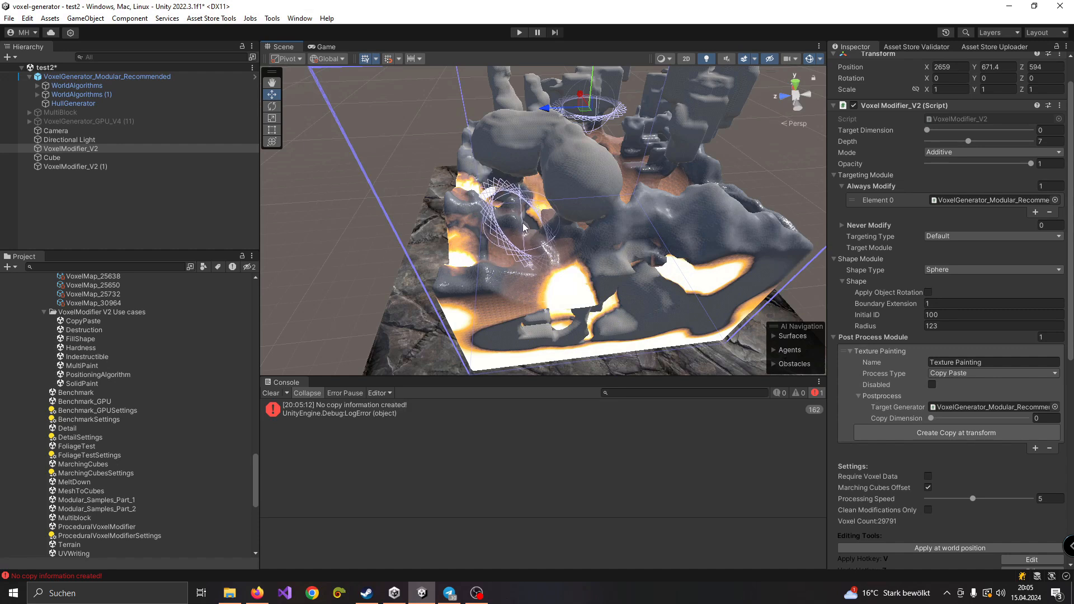
Paste the copied voxels onto the glowing front slope and along the glowing valley in the middle of the terrain.
scroll(518, 213, up, 5)
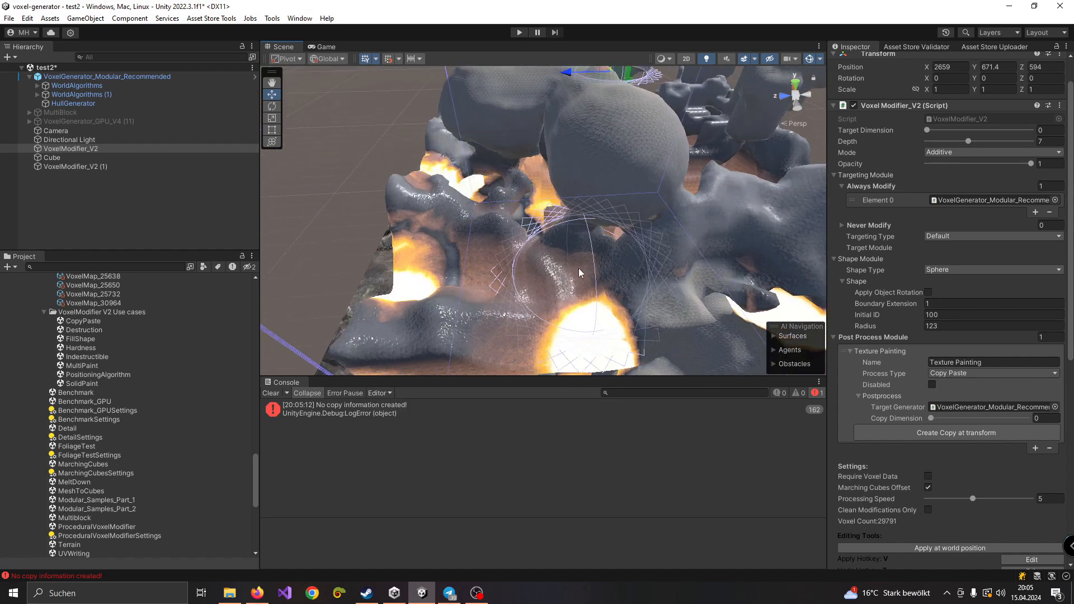
key(v)
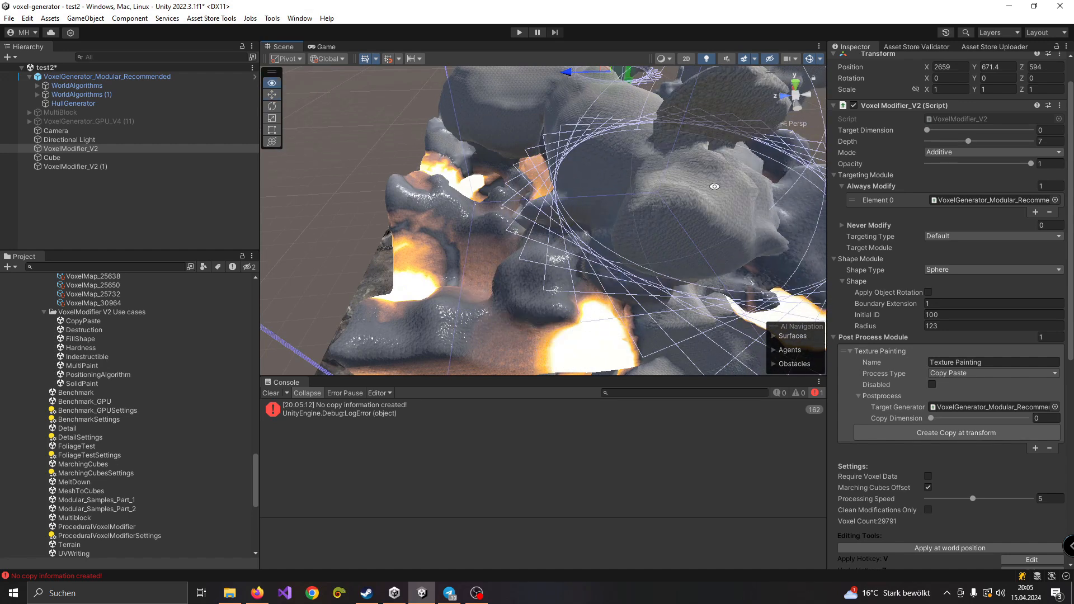
alt+drag(714, 185, 531, 181)
key(v)
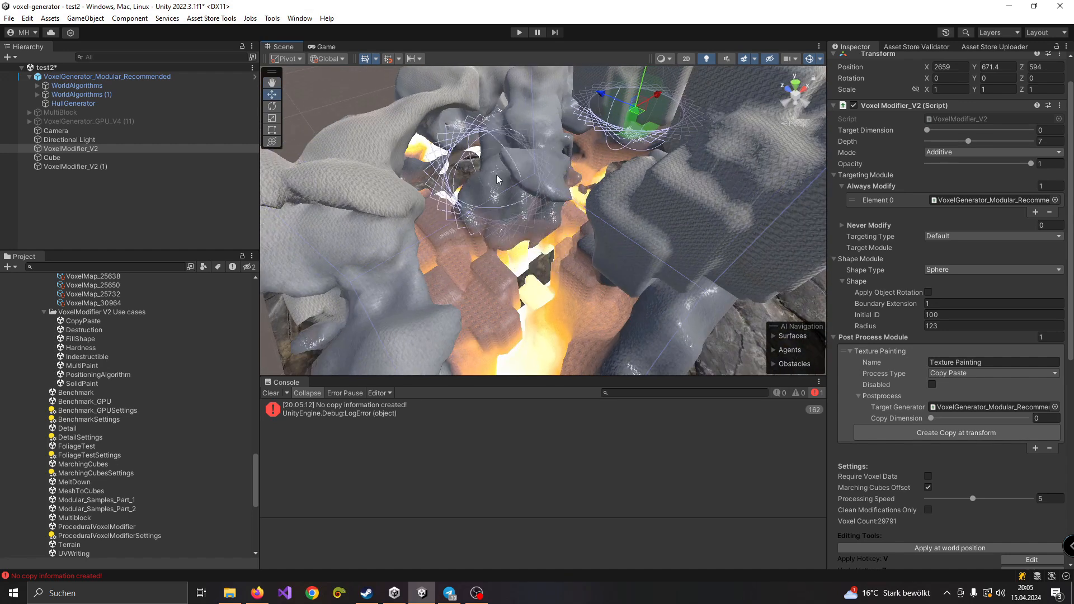
key(v)
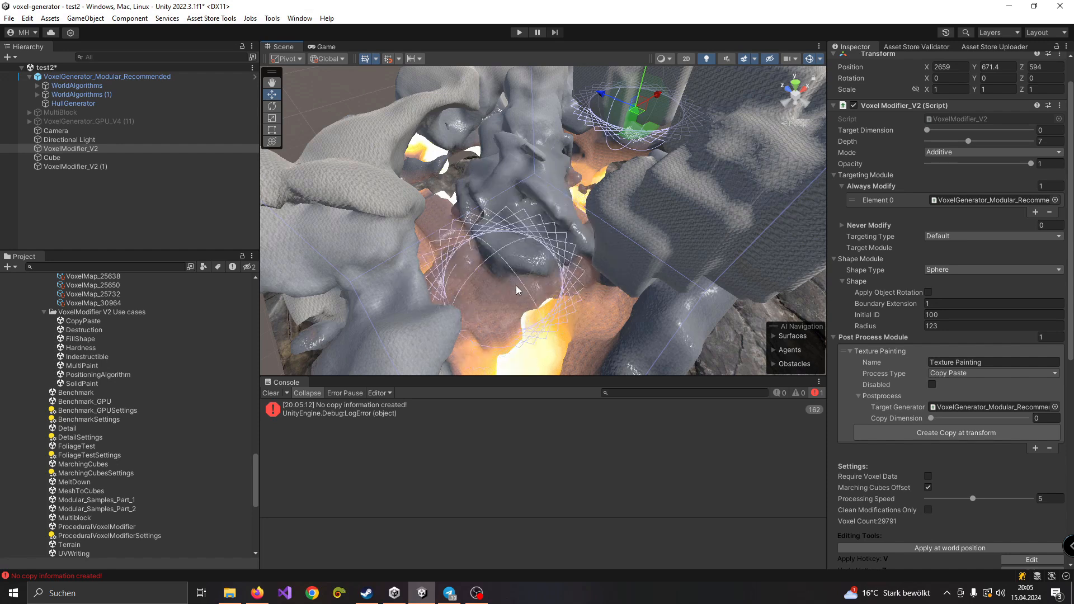
key(v)
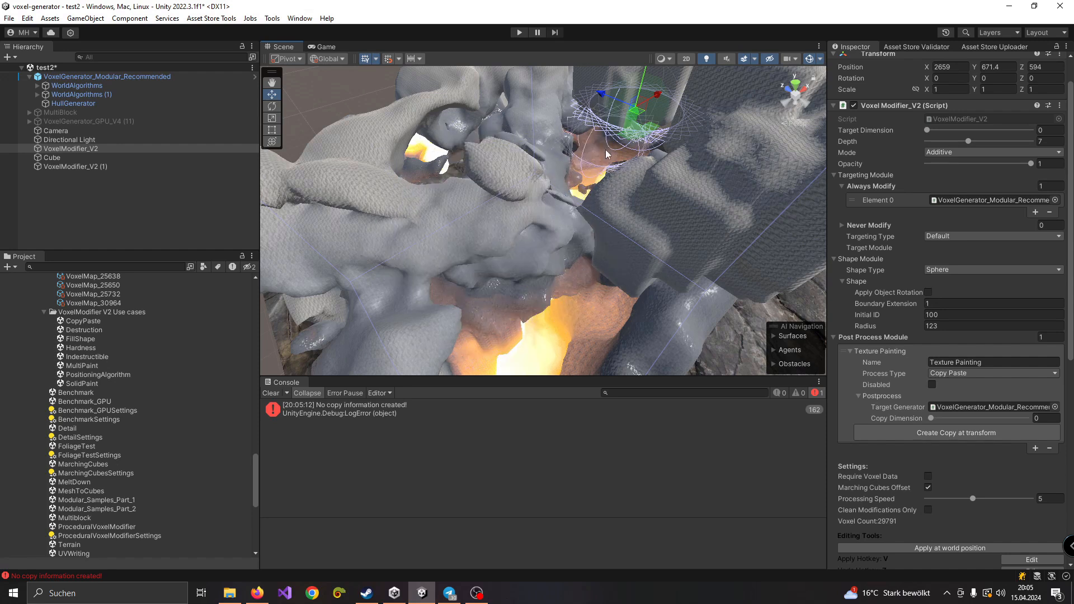
Paste overlapping copies across the grey ridges on both sides of the valley and near its remaining glowing opening.
key(v)
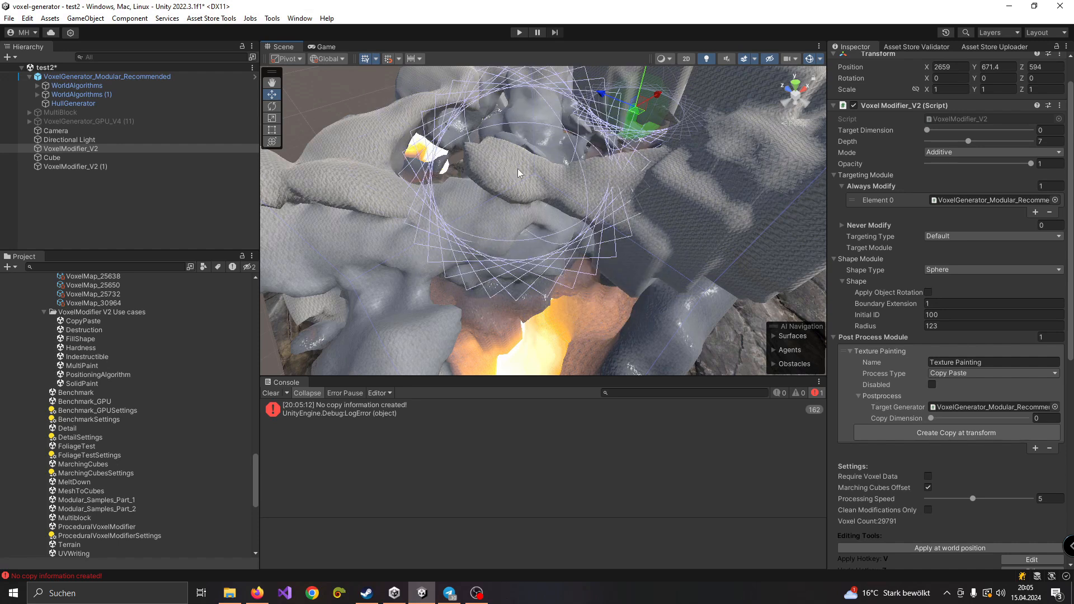
key(v)
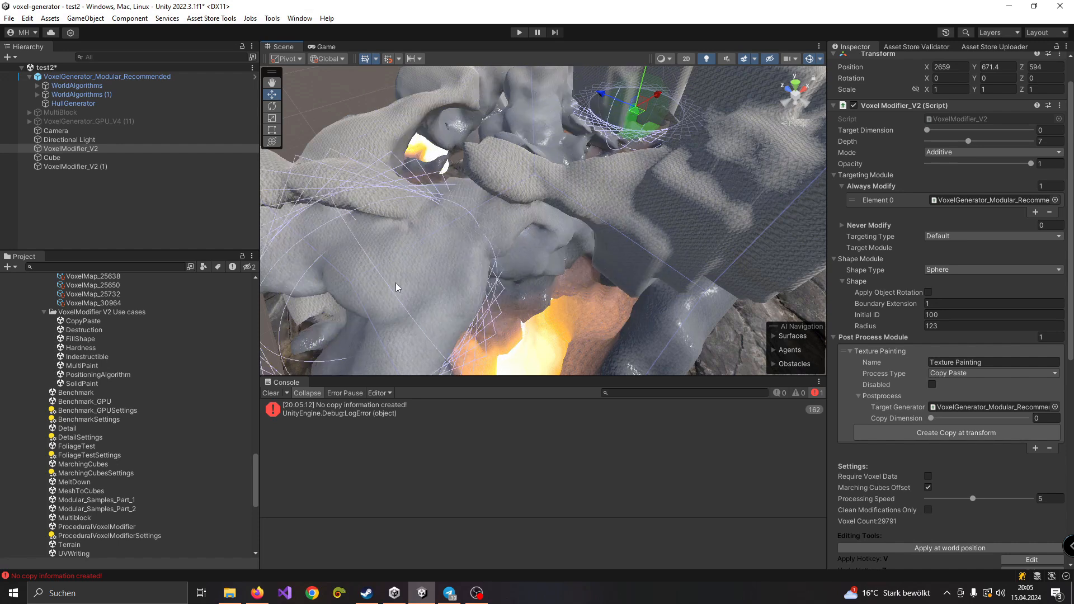
key(v)
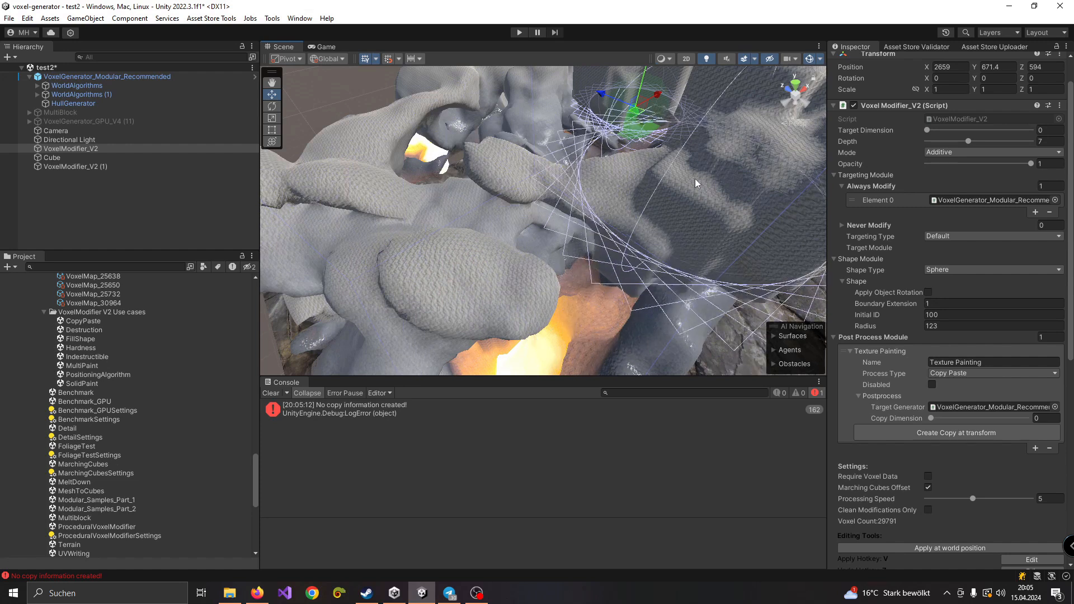
key(v)
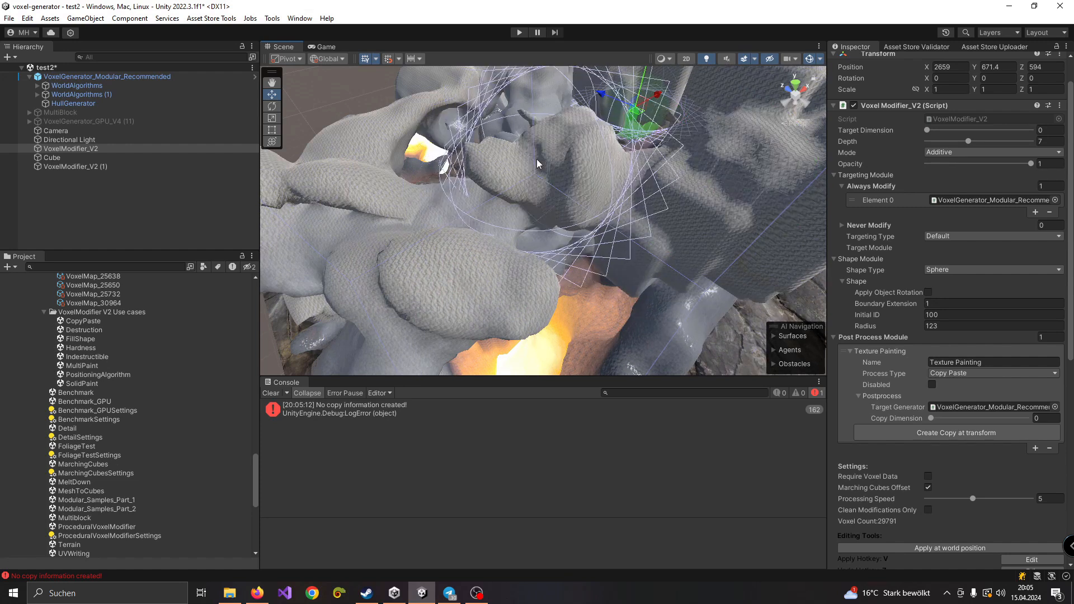
key(v)
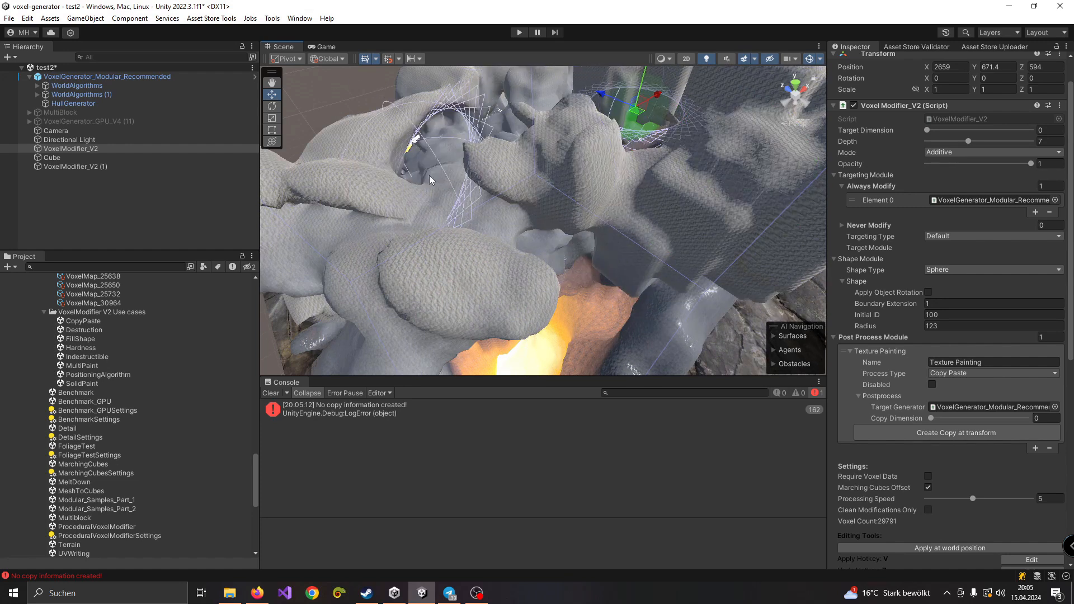
key(v)
Paste the copy in strokes across the terrain's centre and over its blocky, stepped section.
scroll(425, 190, down, 5)
alt+drag(425, 233, 481, 106)
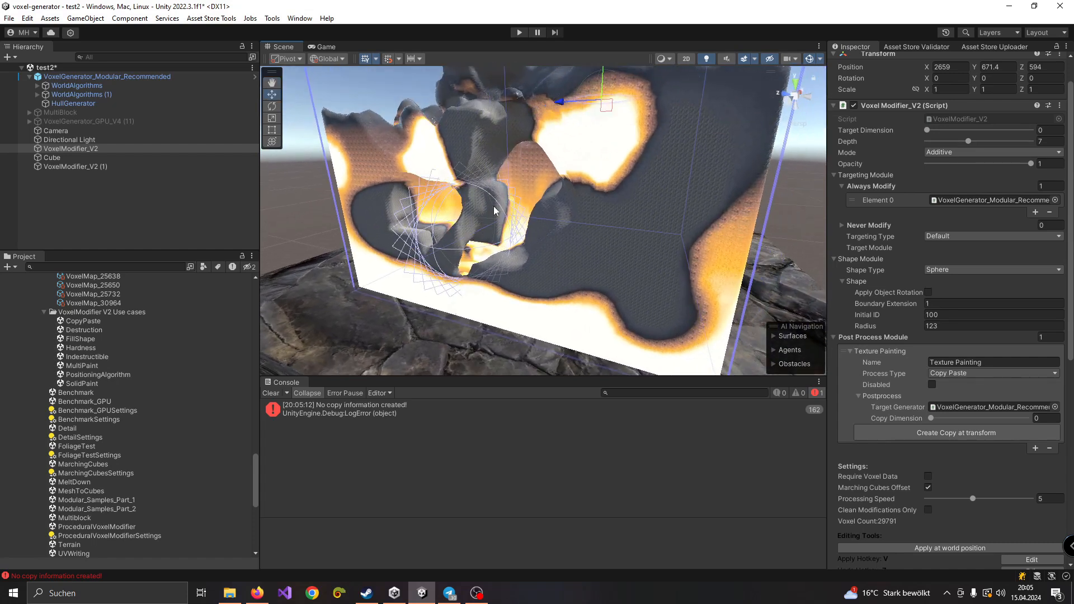
scroll(494, 206, down, 2)
mouse_move(615, 130)
alt+mouse_down()
mouse_move(493, 207)
mouse_move(438, 216)
mouse_move(489, 190)
mouse_move(435, 257)
alt+mouse_up()
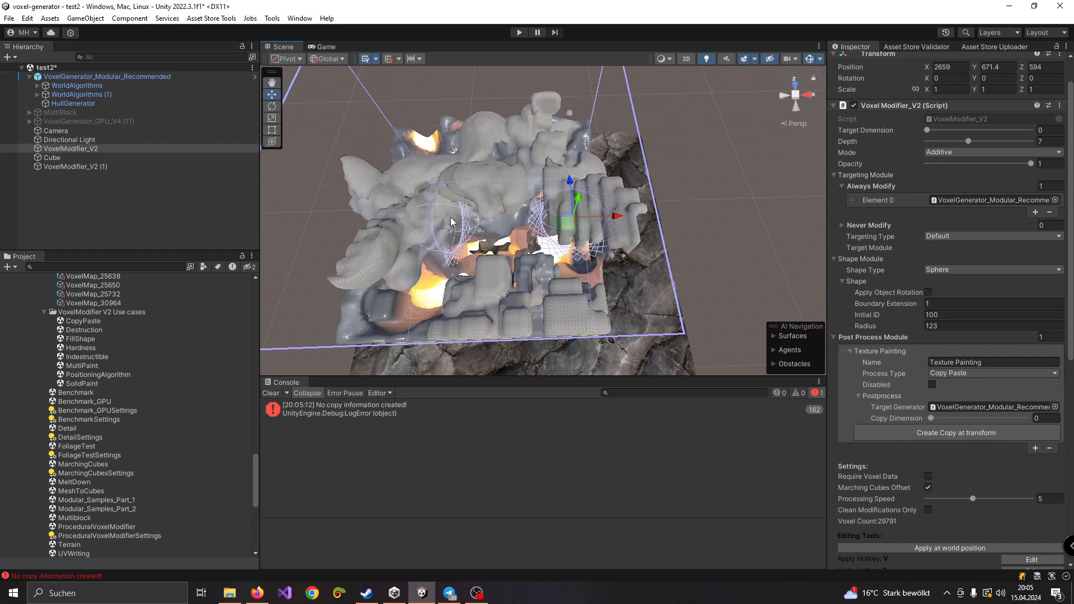
drag(533, 295, 552, 318)
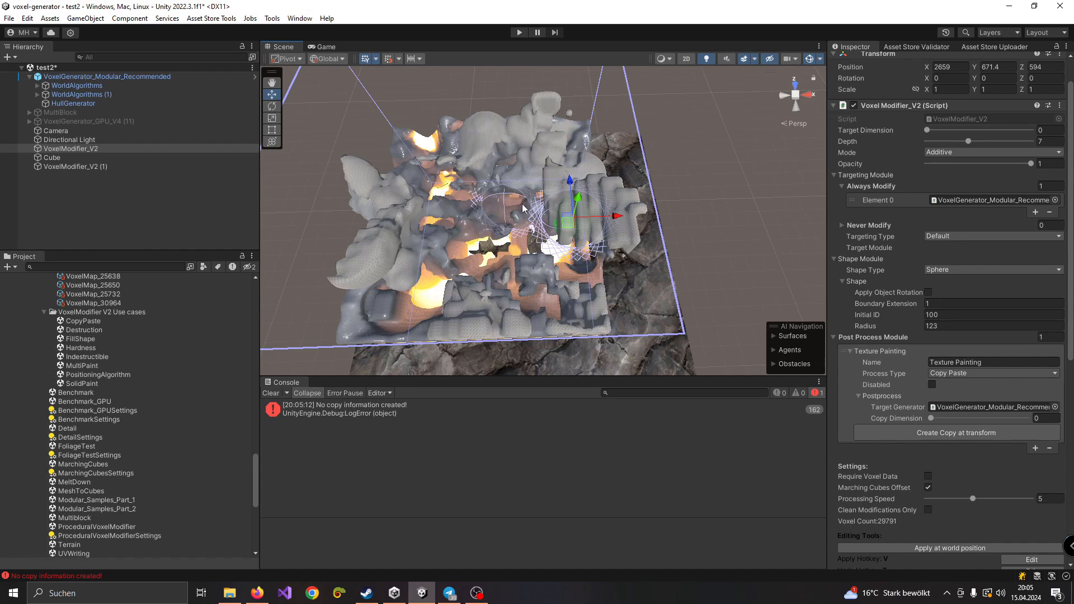
Paste further copies around the open holes in the terrain's centre and over the surrounding mounds.
scroll(548, 197, up, 10)
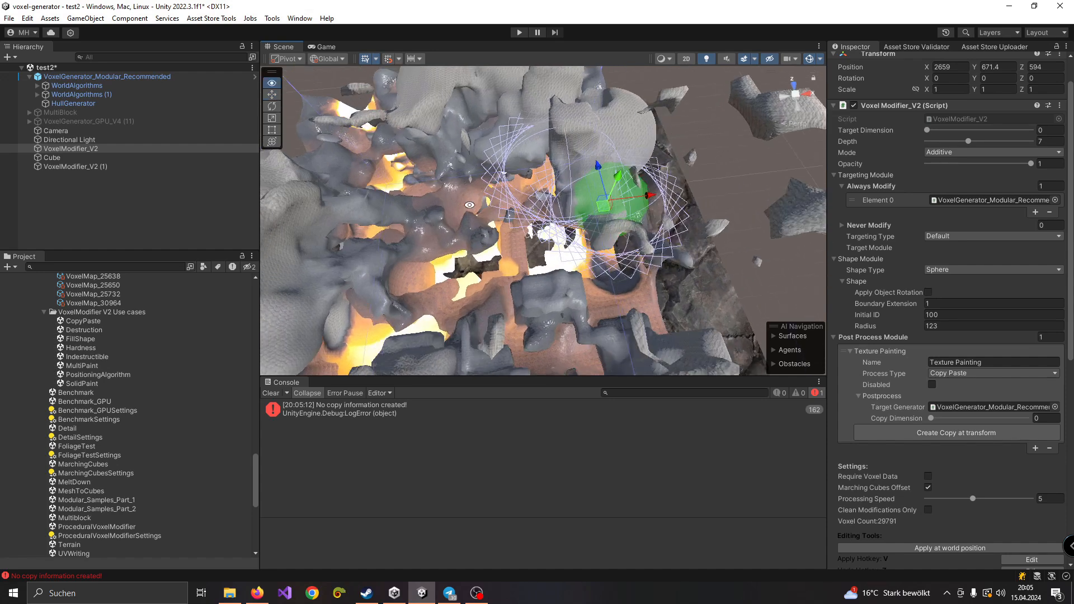
scroll(497, 219, up, 2)
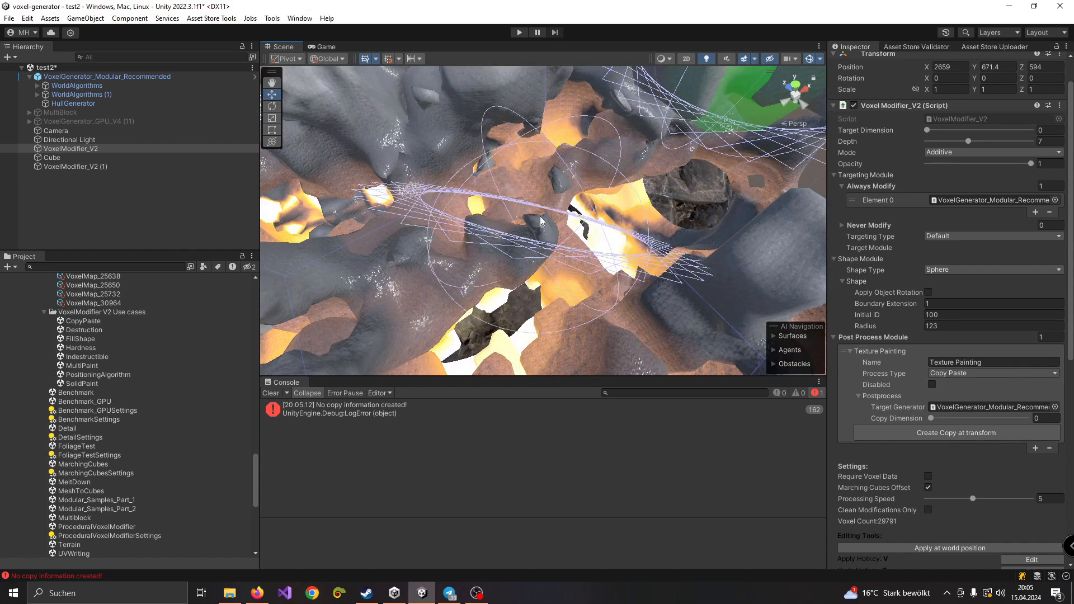
scroll(537, 228, down, 8)
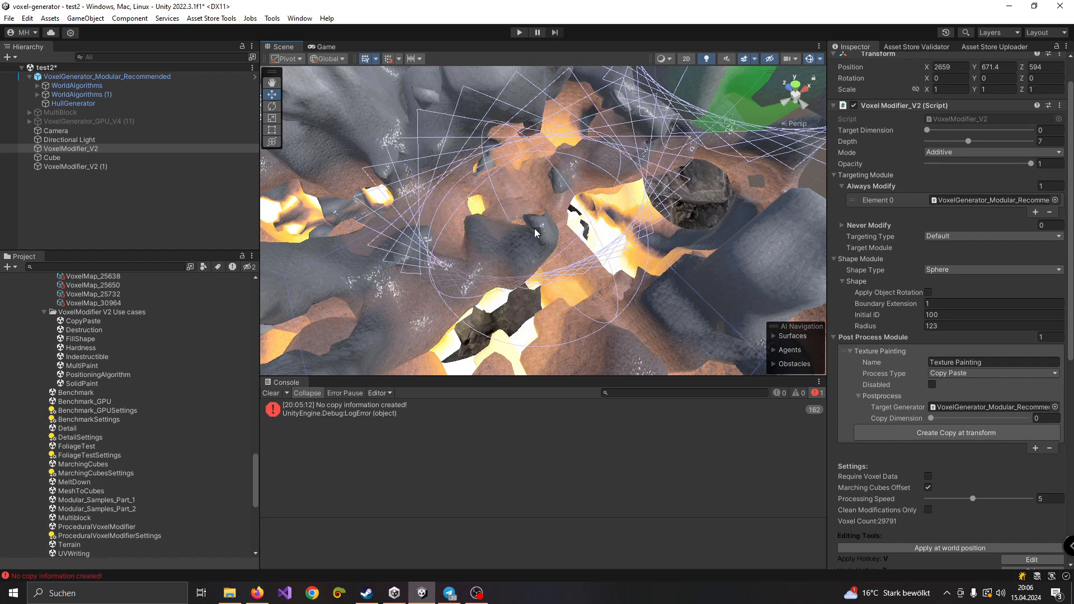
key(v)
key(v)
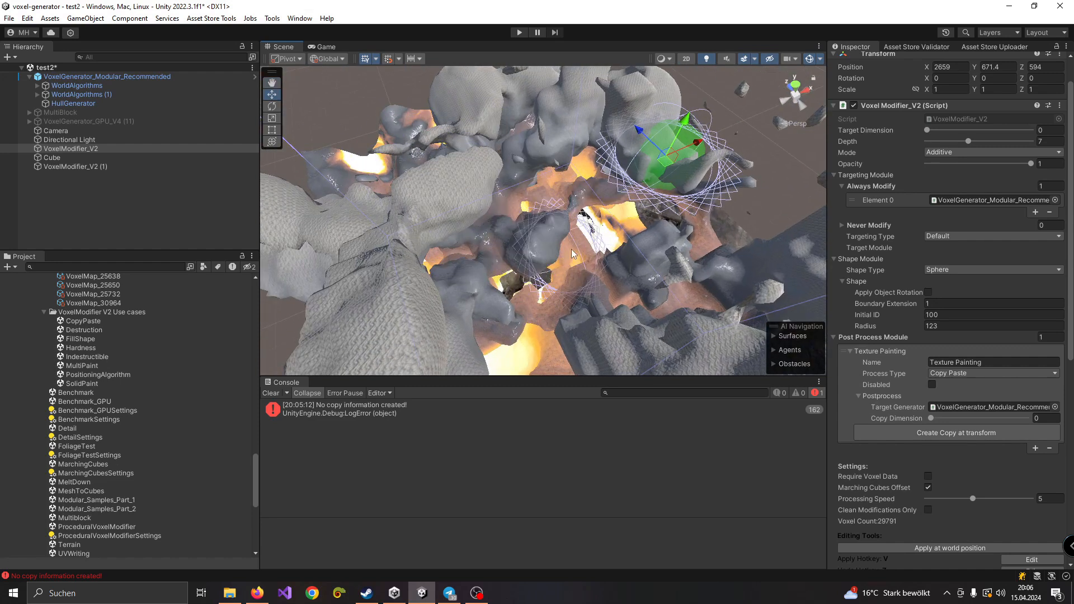
key(v)
key(v)
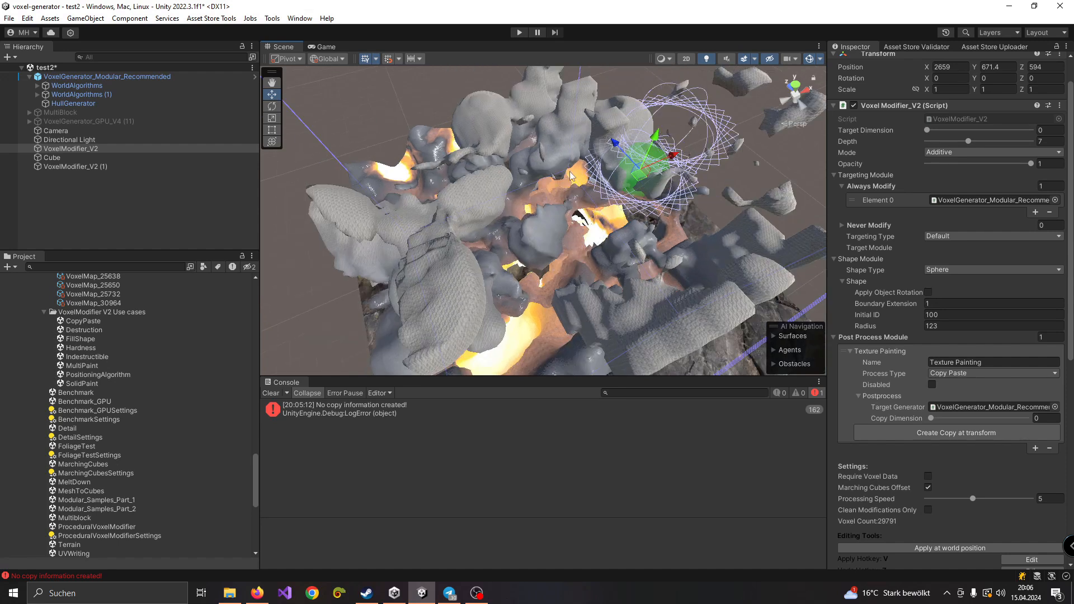
key(v)
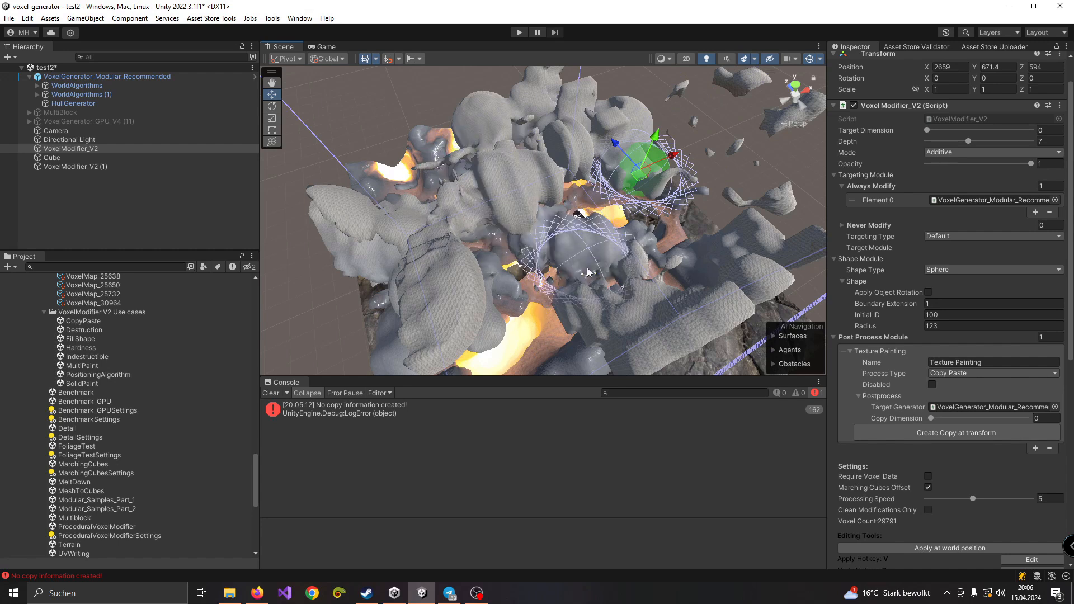
Reselect VoxelModifier_V2 and paste the copy over the tall grey mounds above the glowing pit.
mouse_move(562, 281)
alt+mouse_down()
mouse_move(576, 216)
mouse_move(557, 263)
alt+mouse_up()
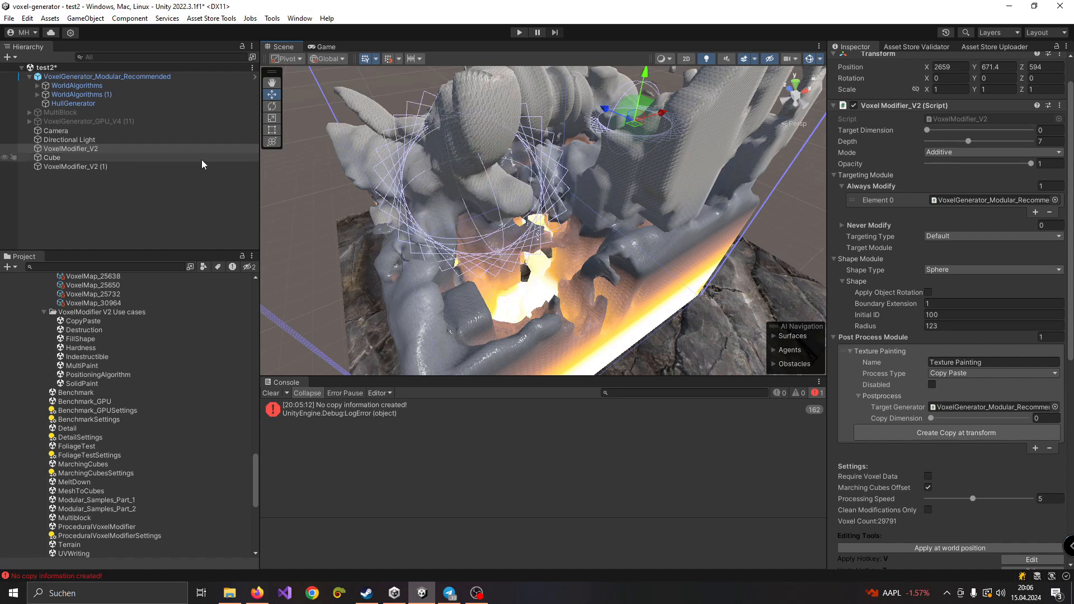
click(275, 241)
click(66, 149)
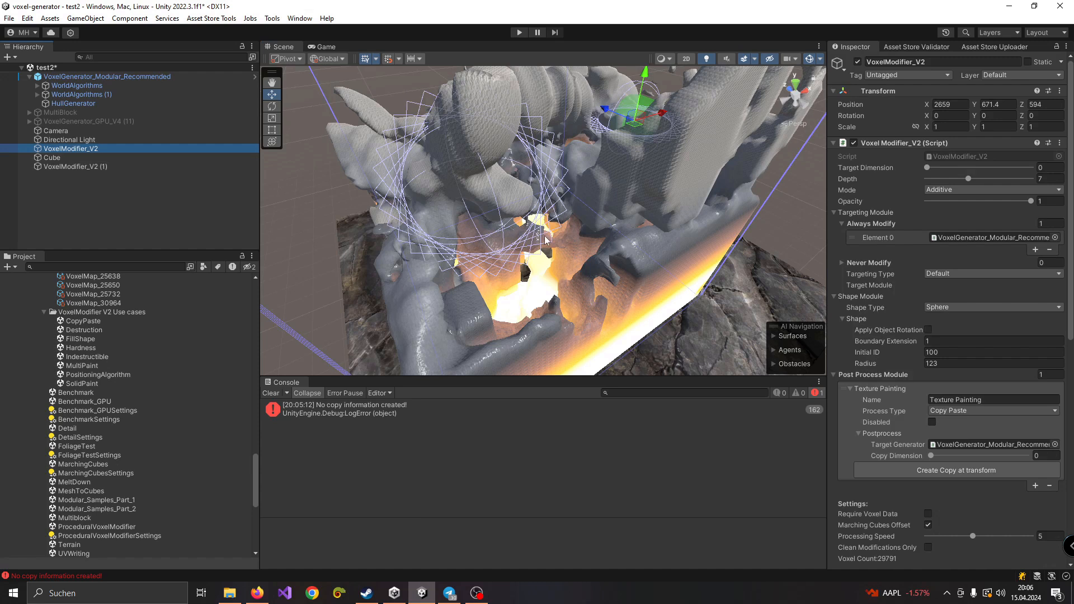
scroll(477, 216, down, 3)
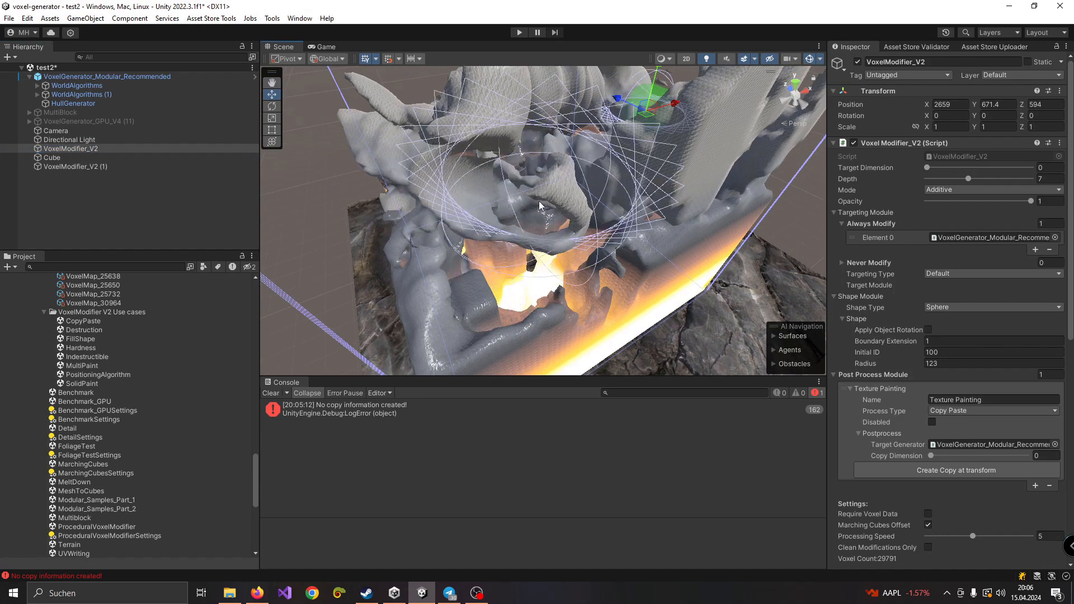
mouse_move(672, 191)
alt+mouse_down()
mouse_move(414, 185)
mouse_move(642, 266)
alt+mouse_up()
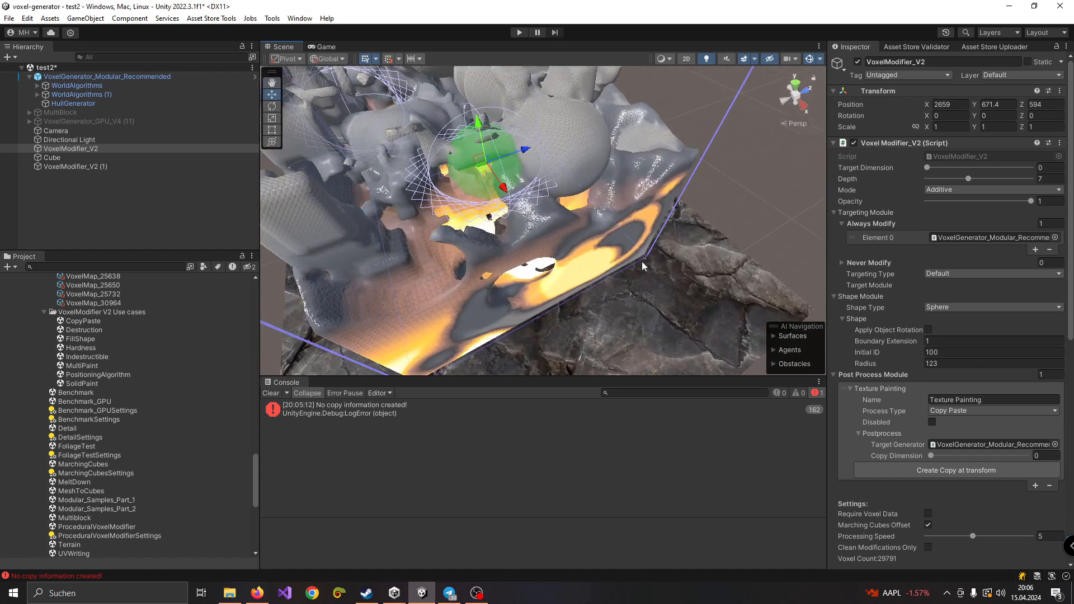
Paste strokes of the copied voxels around the green sphere and down the orange slope toward the terrain's edge.
right_drag(565, 231, 544, 224)
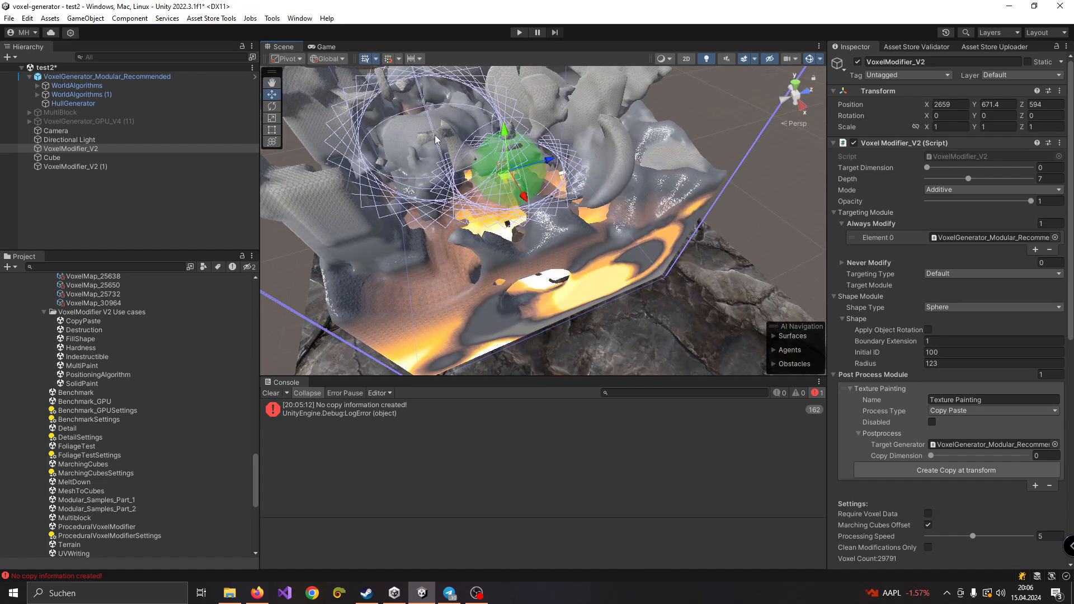
mouse_move(436, 140)
mouse_down()
mouse_move(392, 159)
mouse_move(474, 123)
mouse_up()
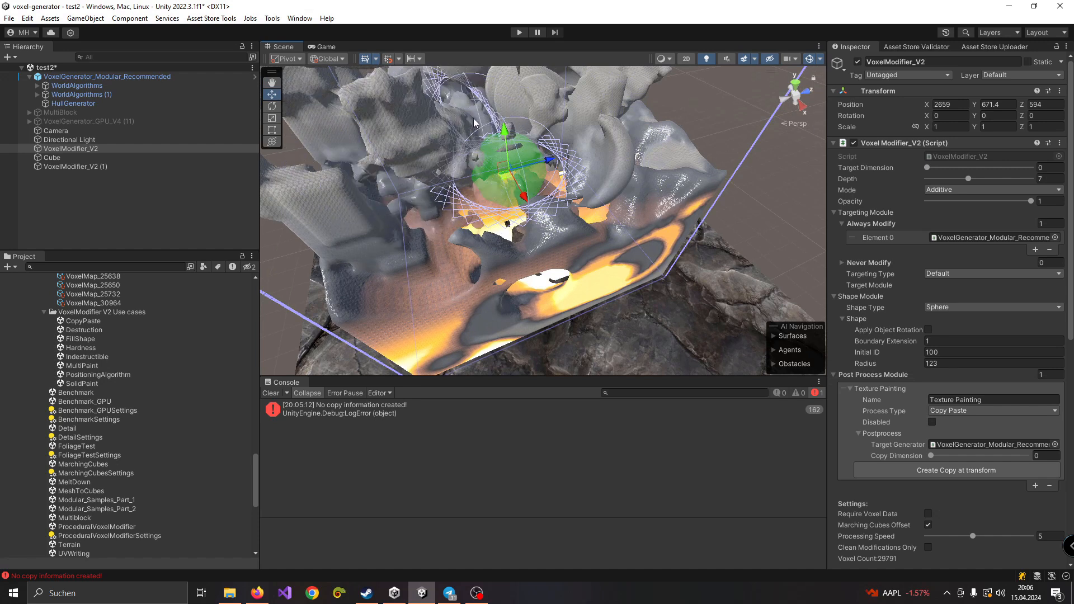
mouse_move(592, 150)
mouse_down()
mouse_move(606, 170)
mouse_move(495, 192)
mouse_up()
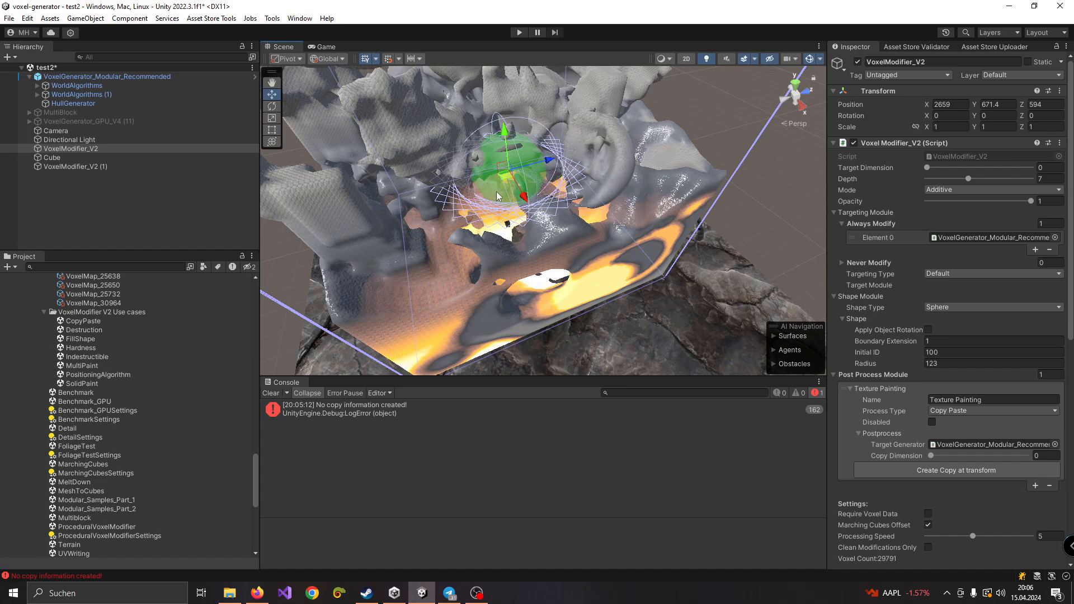
mouse_move(428, 267)
mouse_down()
mouse_move(358, 272)
mouse_move(419, 277)
mouse_move(384, 136)
mouse_move(370, 130)
mouse_move(394, 165)
mouse_move(539, 127)
mouse_move(536, 245)
mouse_move(520, 264)
mouse_move(585, 291)
mouse_move(576, 258)
mouse_move(480, 314)
mouse_move(458, 264)
mouse_move(629, 320)
mouse_move(550, 333)
mouse_up()
right_drag(570, 327, 573, 208)
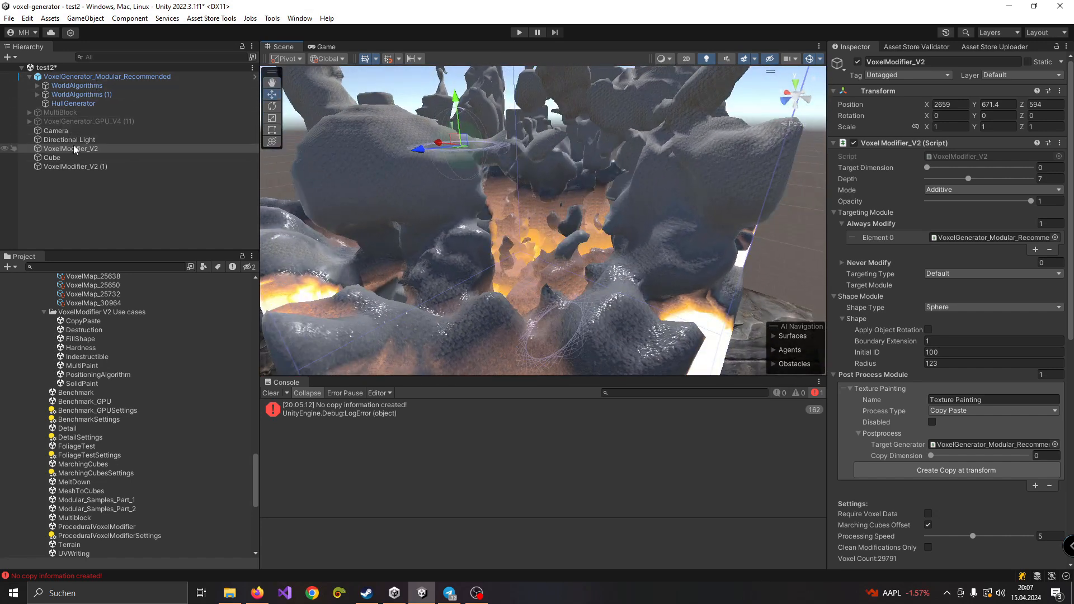
Select VoxelGenerator_Modular_Recommended and clear its dimension 0 voxel data with Kill D0.
click(94, 166)
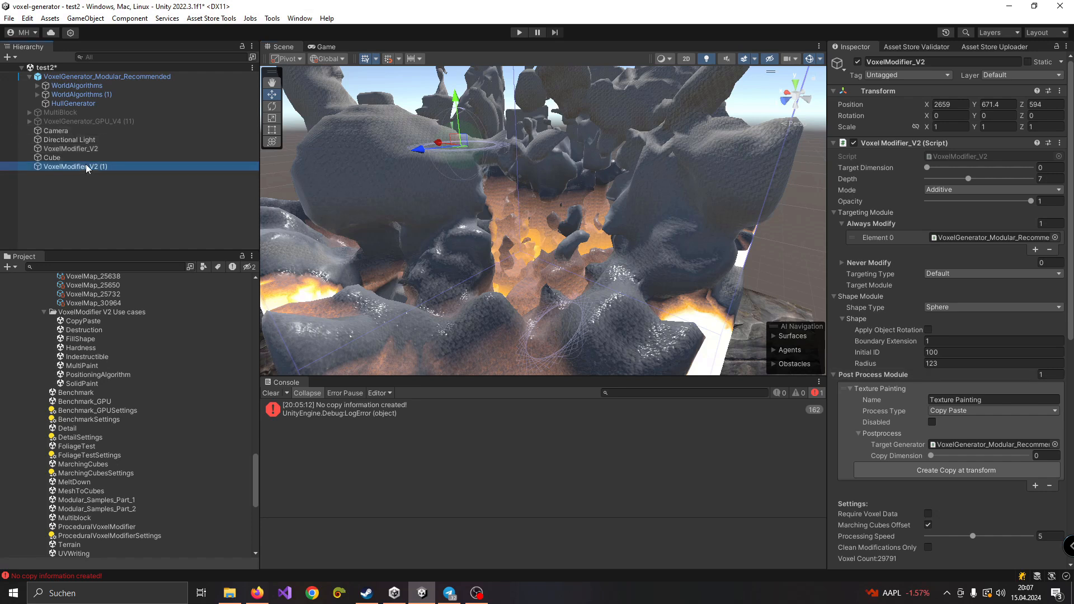
click(84, 76)
scroll(958, 358, down, 5)
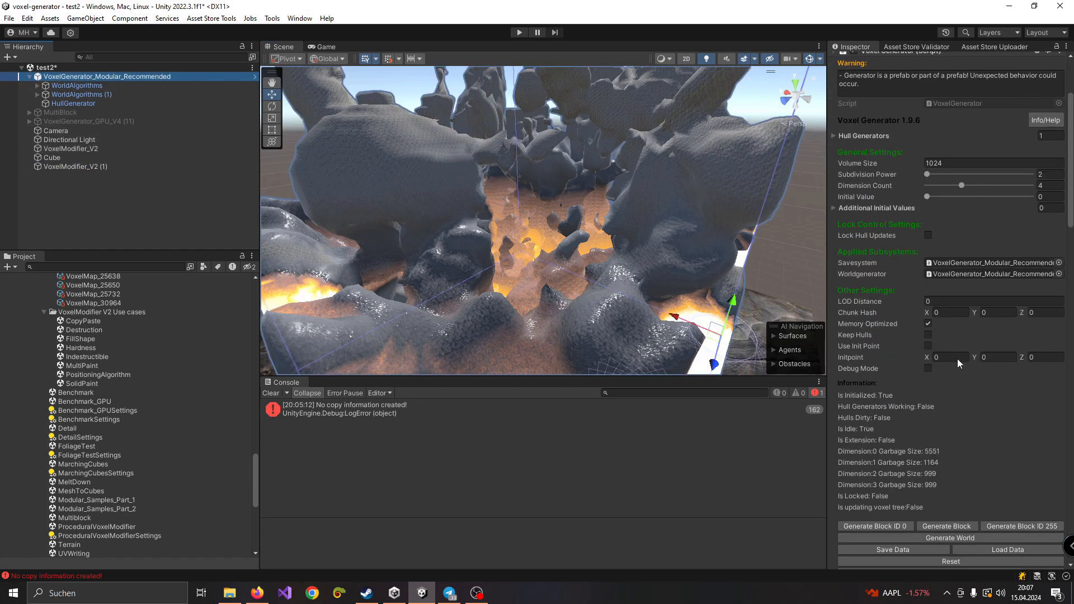
click(898, 496)
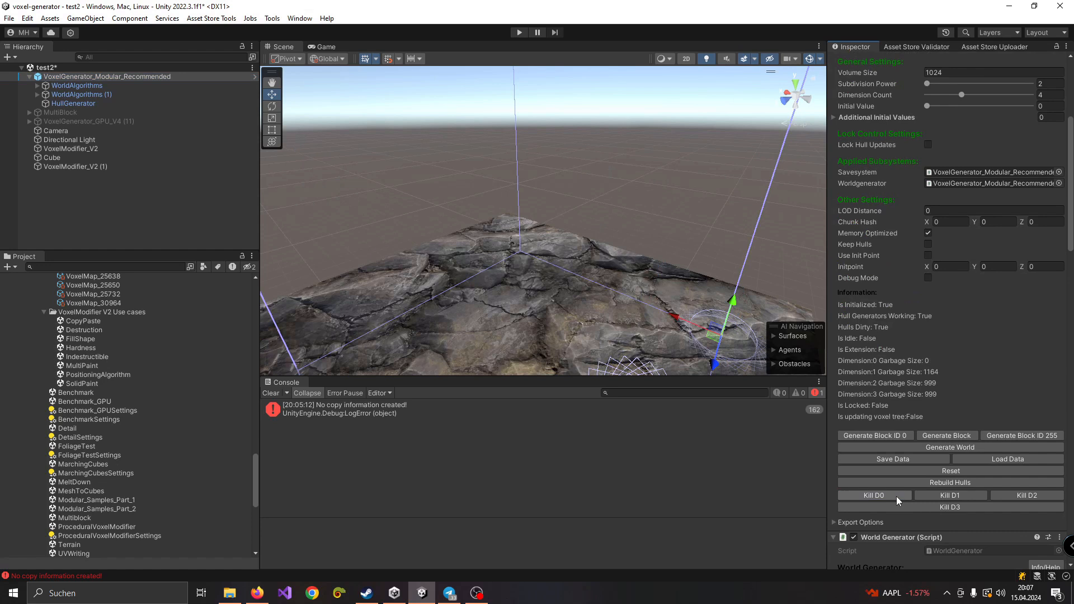
Set the sphere radius of the generator's own Voxel Modifier_V2 to 43.33 and try the brush over the rock.
right_drag(518, 198, 512, 256)
right_drag(382, 167, 599, 317)
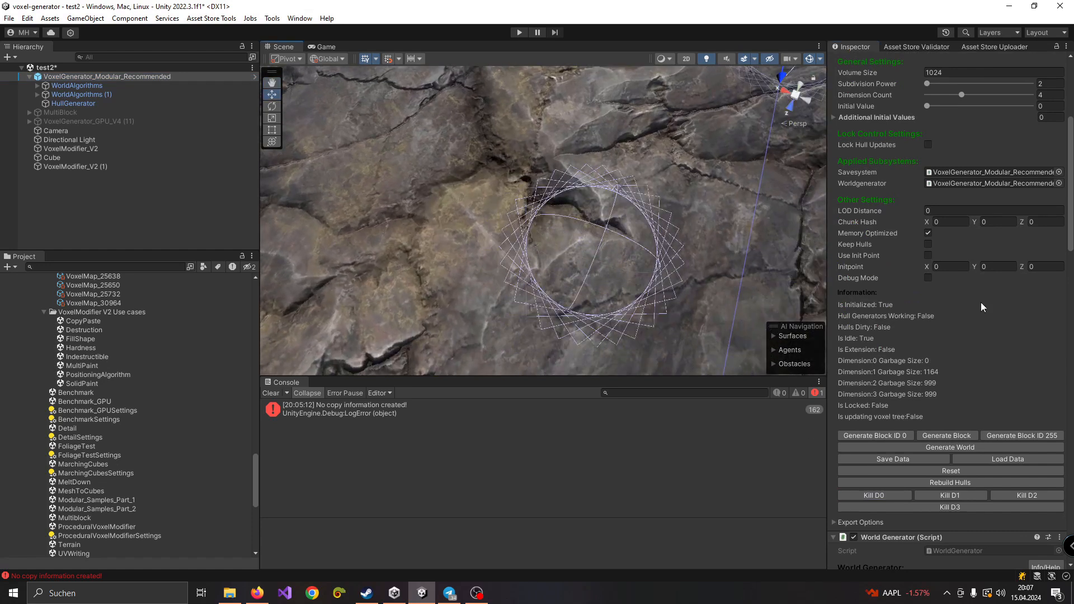
scroll(981, 302, down, 12)
scroll(979, 312, down, 3)
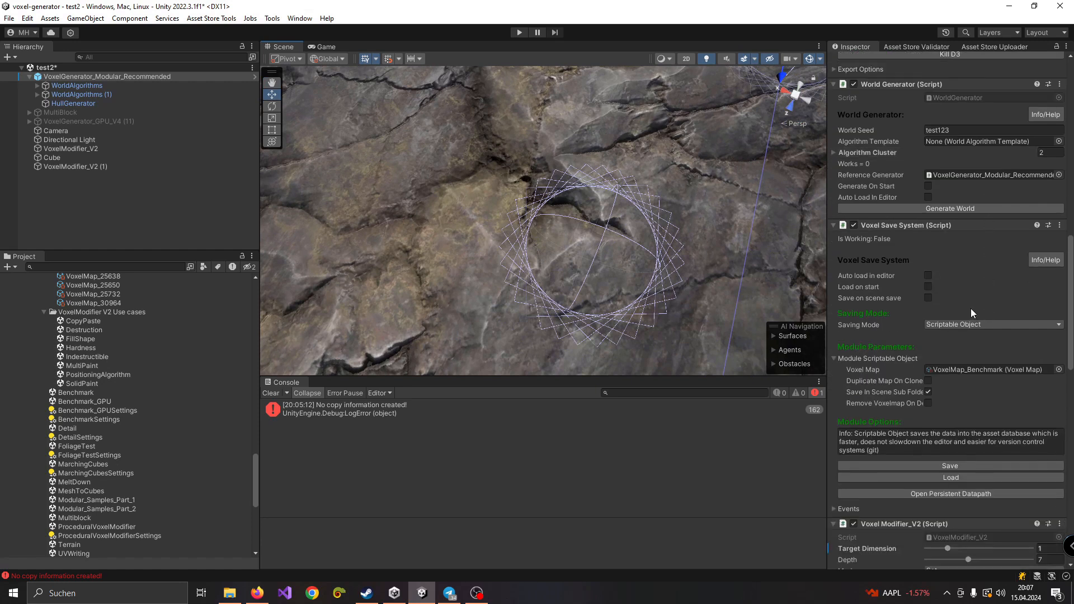
scroll(929, 389, down, 5)
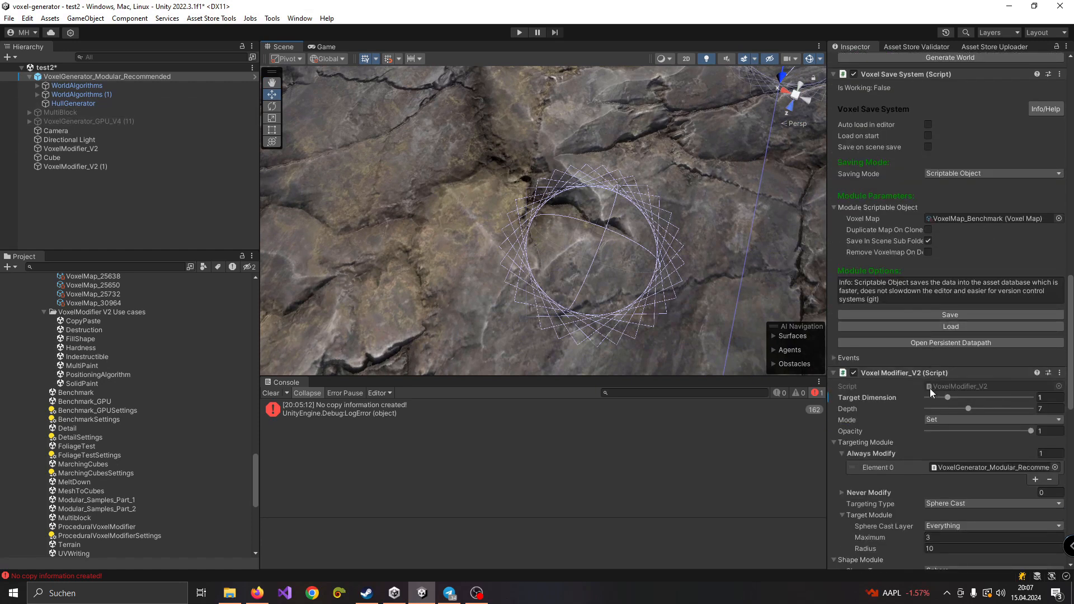
scroll(935, 445, down, 2)
scroll(914, 485, down, 2)
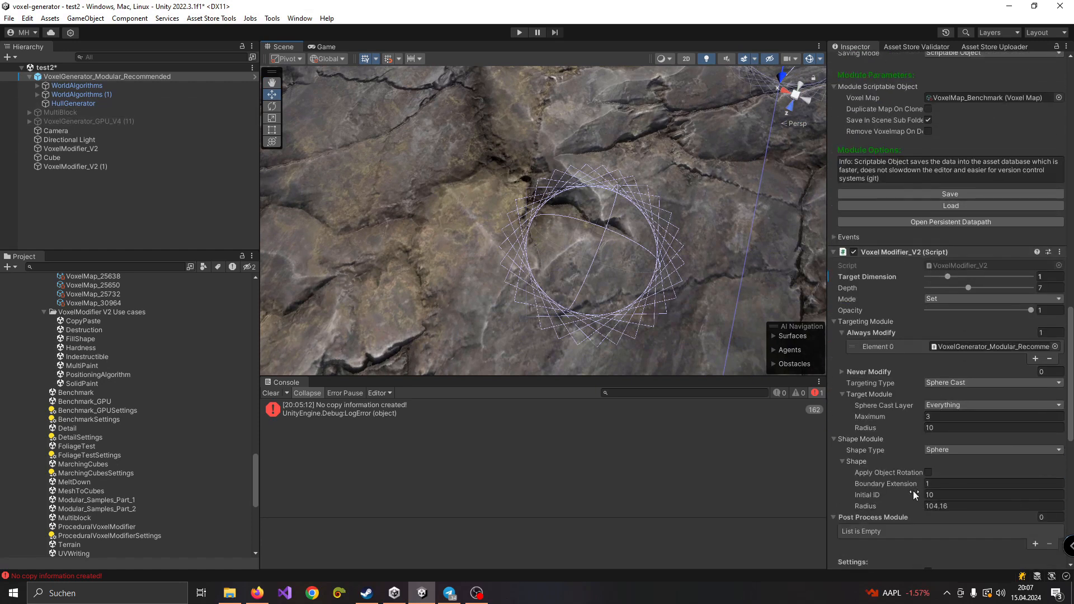
drag(917, 504, 982, 321)
right_drag(625, 222, 580, 244)
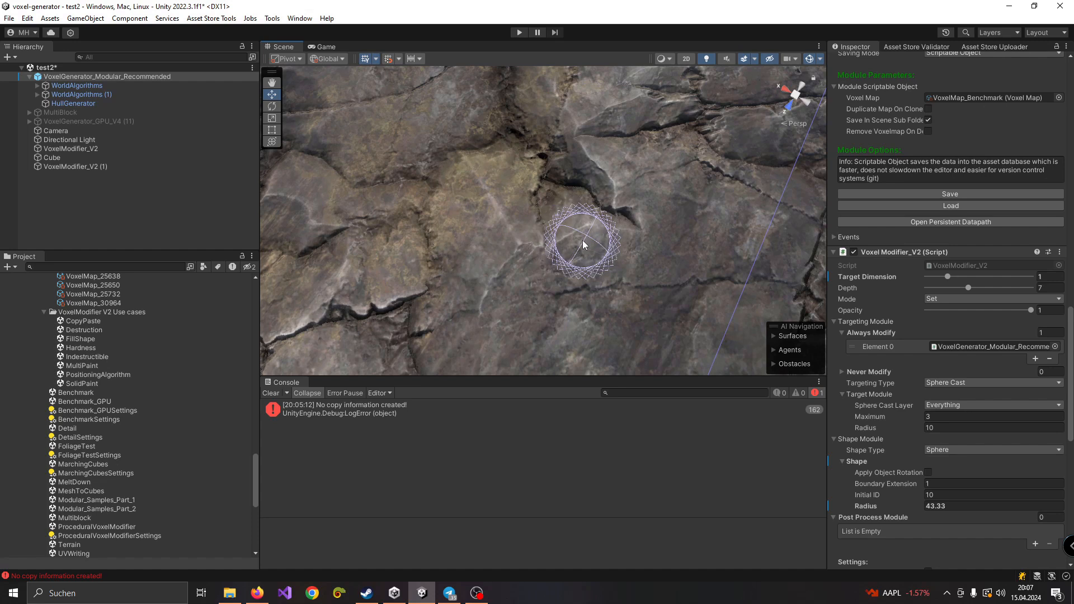
Enlarge the sphere radius to 60.3 and on to 76.9 while trying the brush over the rock.
click(944, 506)
text(56)
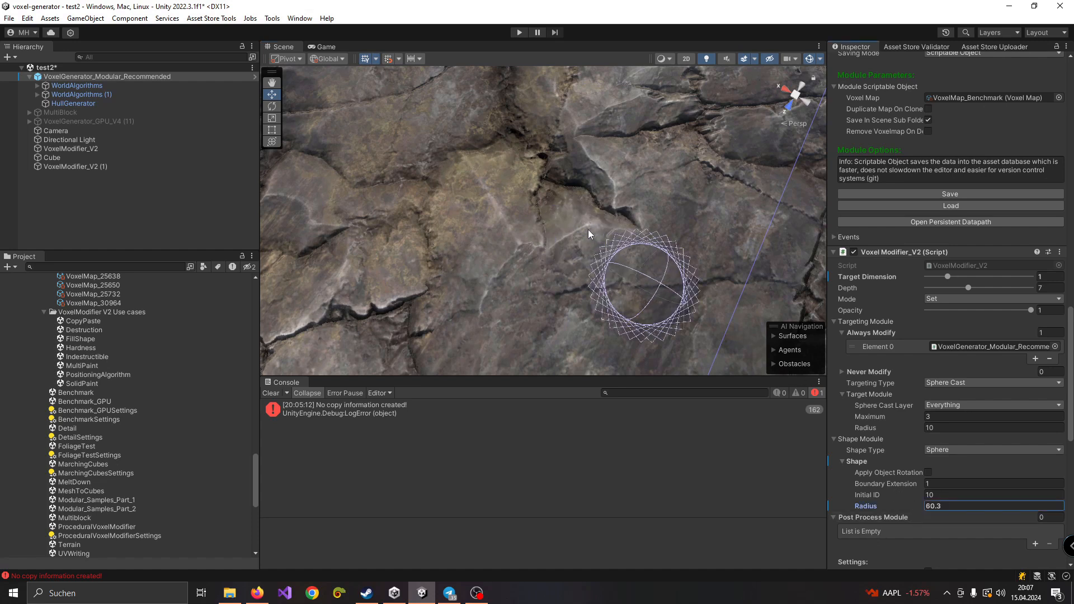
right_drag(590, 235, 572, 183)
scroll(942, 395, down, 1)
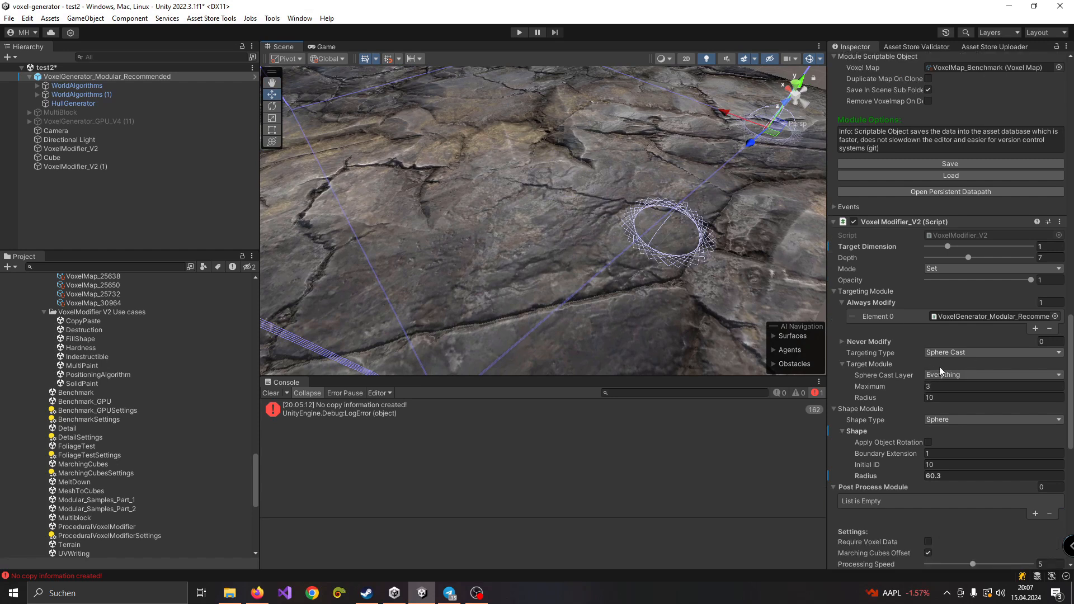
scroll(910, 432, down, 1)
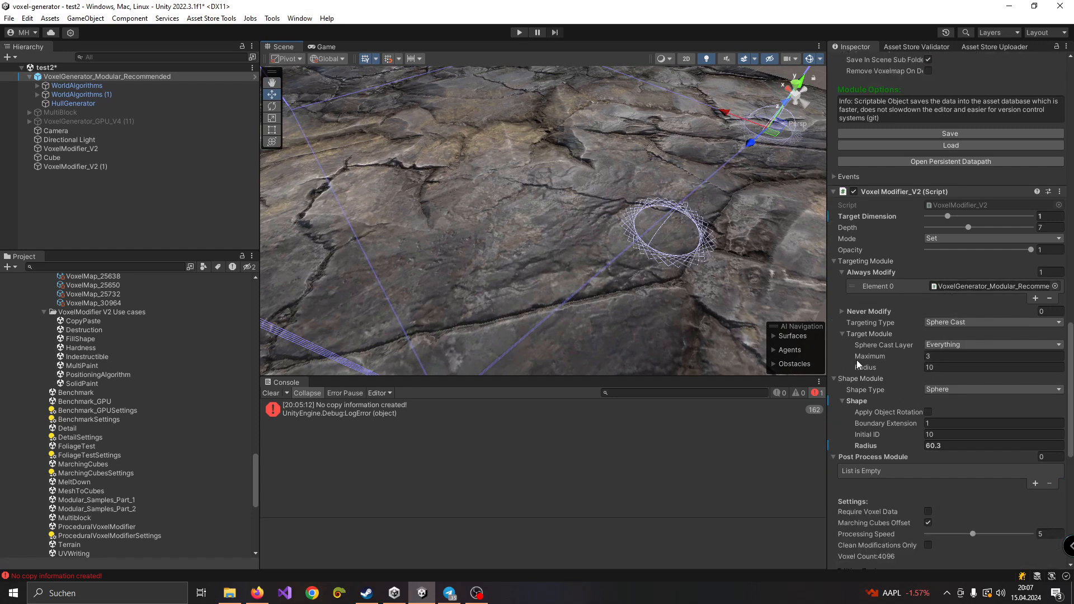
drag(905, 446, 968, 445)
right_drag(593, 168, 577, 163)
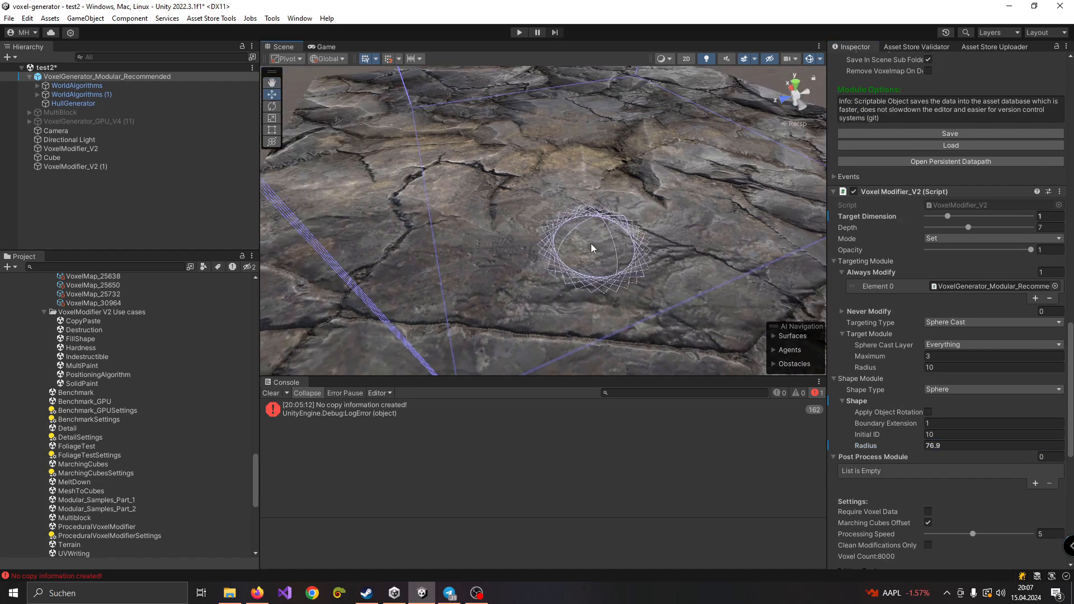
Increase the generator modifier's sphere radius to 104.3 and try the brush on the rock.
scroll(905, 313, down, 13)
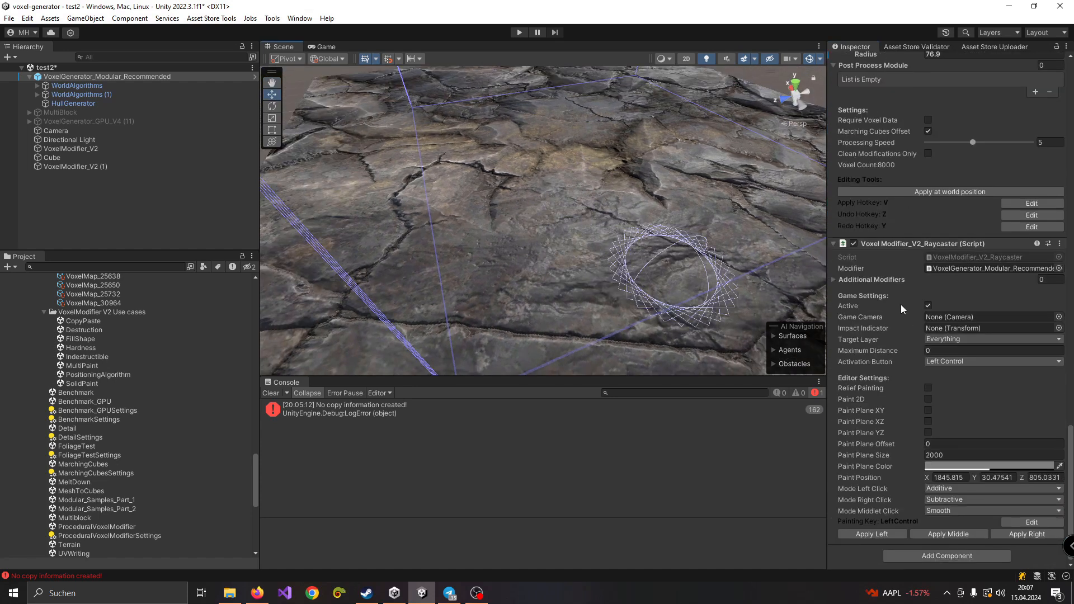
right_drag(694, 214, 585, 243)
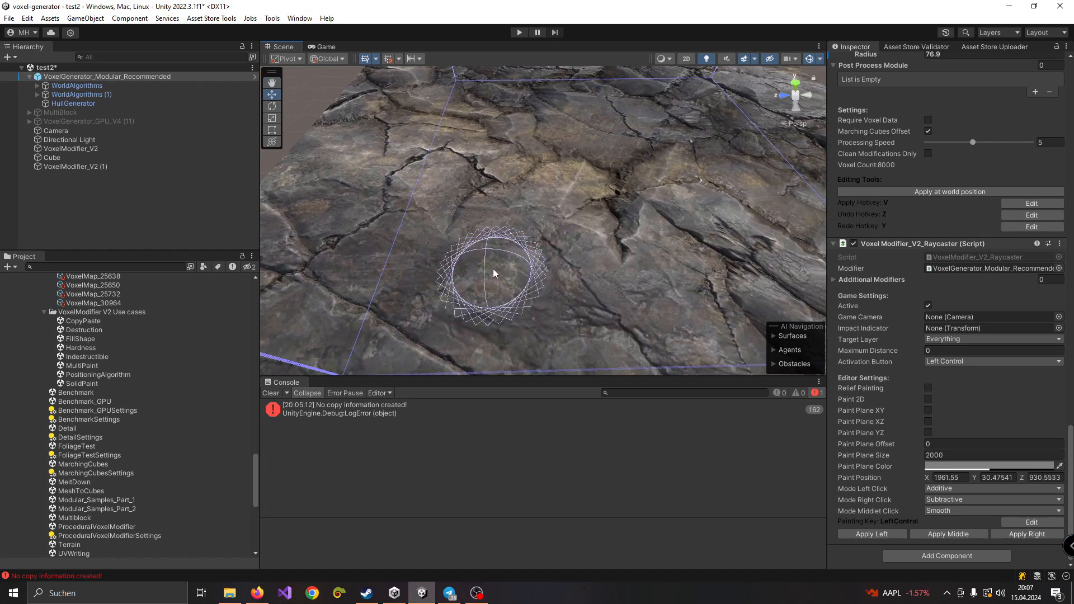
scroll(872, 214, up, 6)
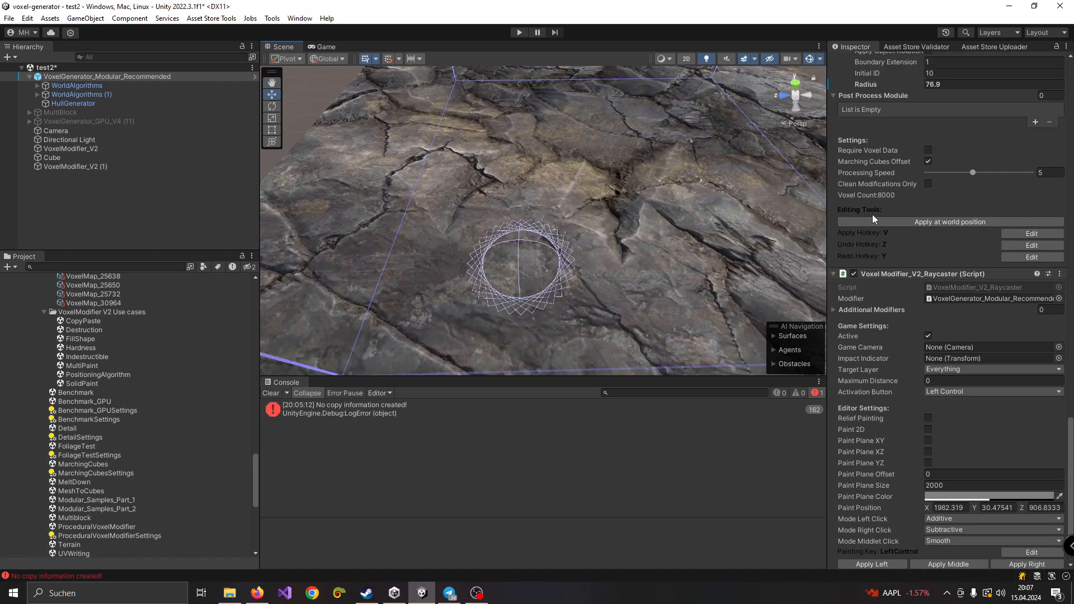
drag(887, 236, 960, 237)
right_drag(507, 223, 494, 227)
scroll(955, 241, up, 6)
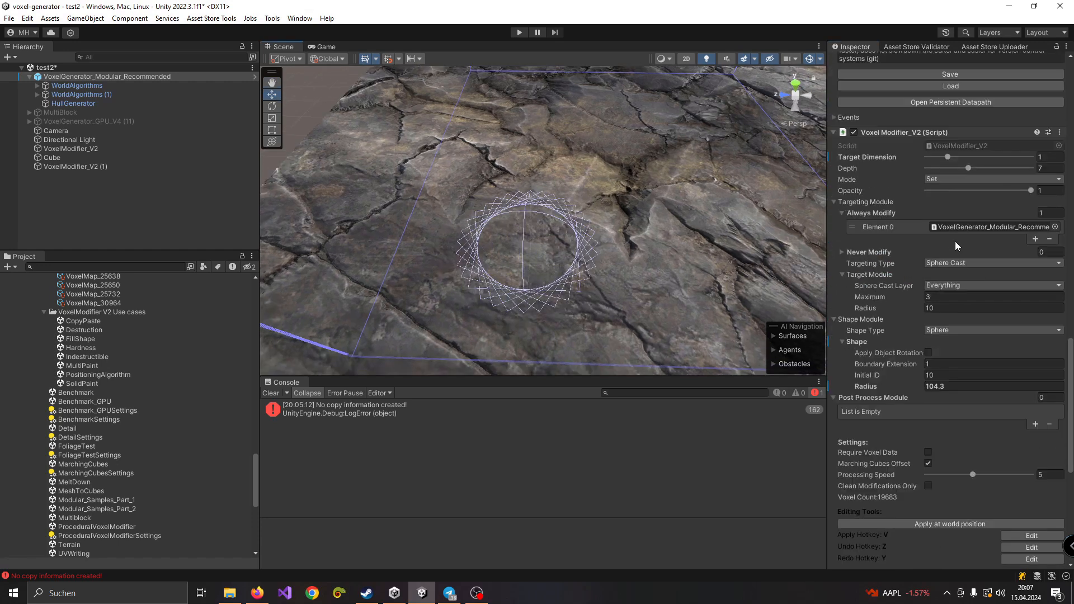
Try a sphere radius of 255 for the generator's Voxel Modifier_V2 brush.
click(970, 259)
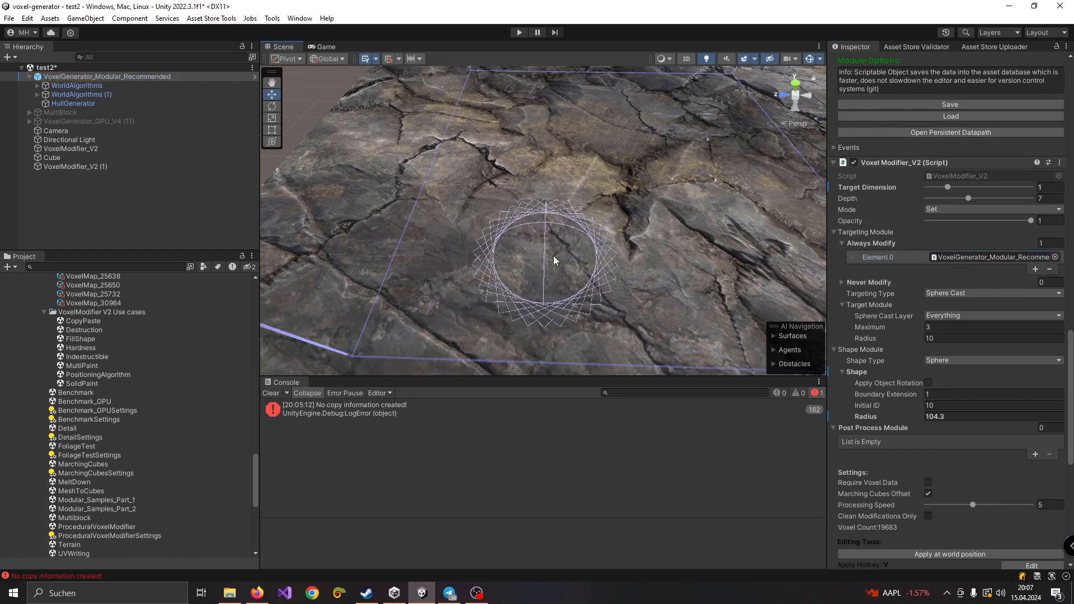
text(255)
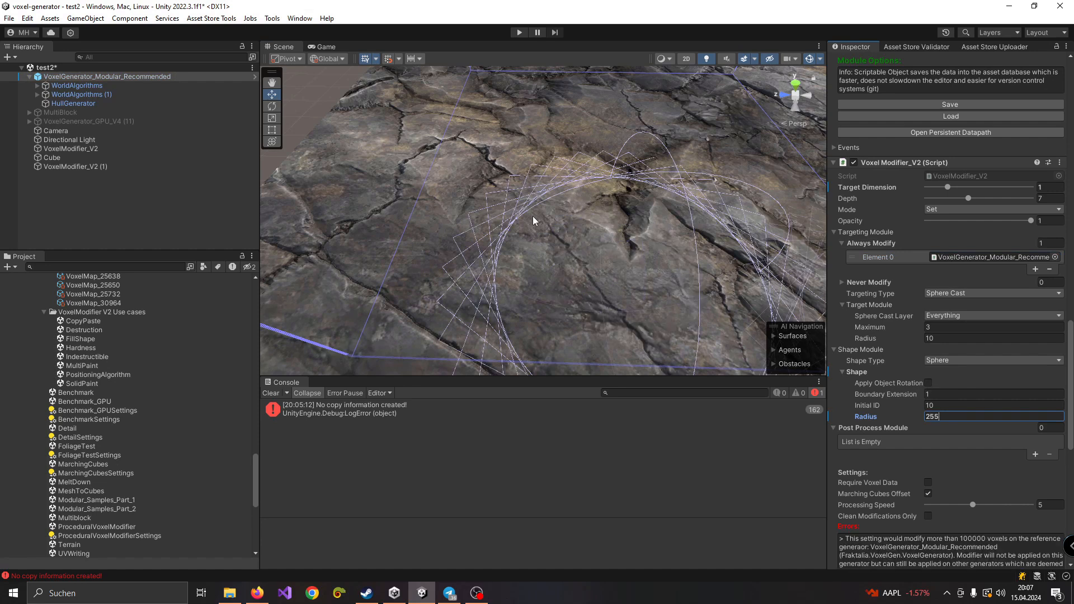
right_drag(531, 222, 525, 207)
scroll(552, 203, down, 2)
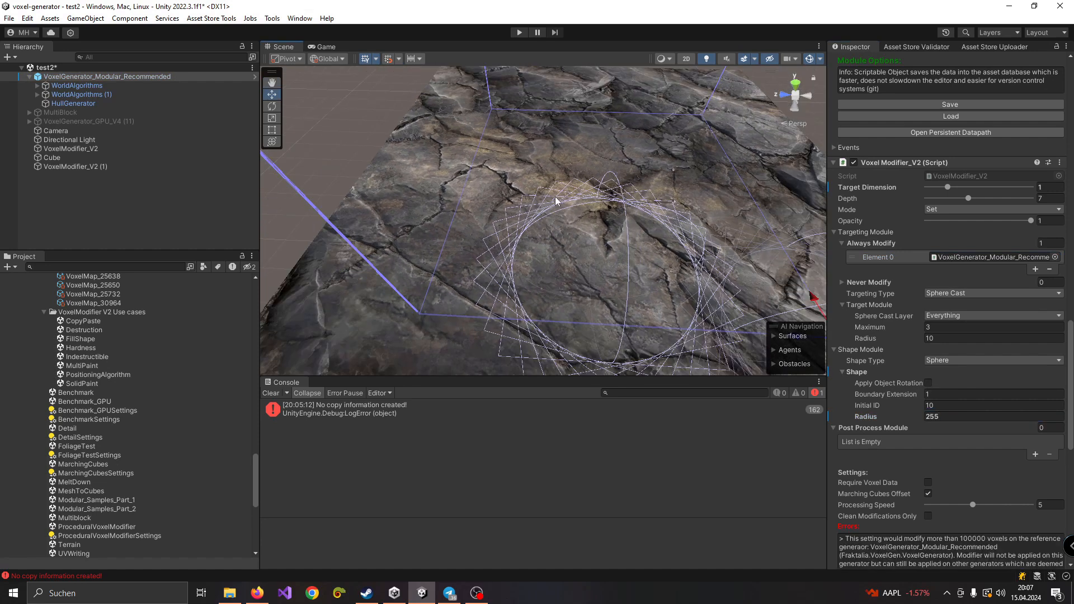
Set Target Dimension to 0 and the sphere radius to 137.4, and place a voxel sphere on the rock.
drag(901, 414, 681, 381)
right_drag(557, 198, 543, 196)
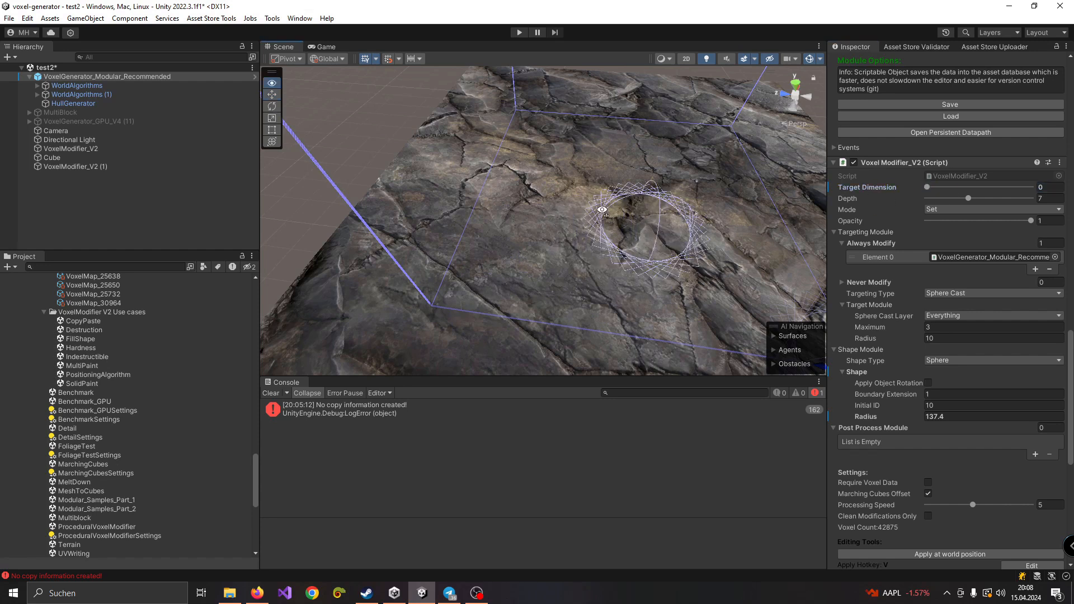
right_drag(602, 209, 589, 215)
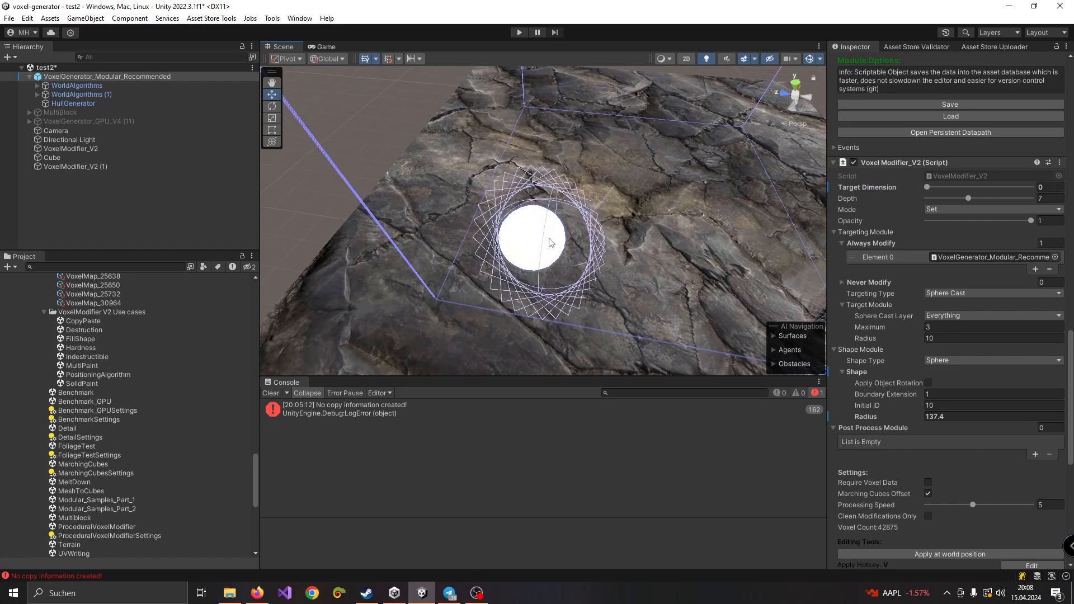
scroll(550, 242, up, 8)
mouse_move(549, 243)
right_down()
mouse_move(587, 274)
mouse_move(550, 243)
right_up()
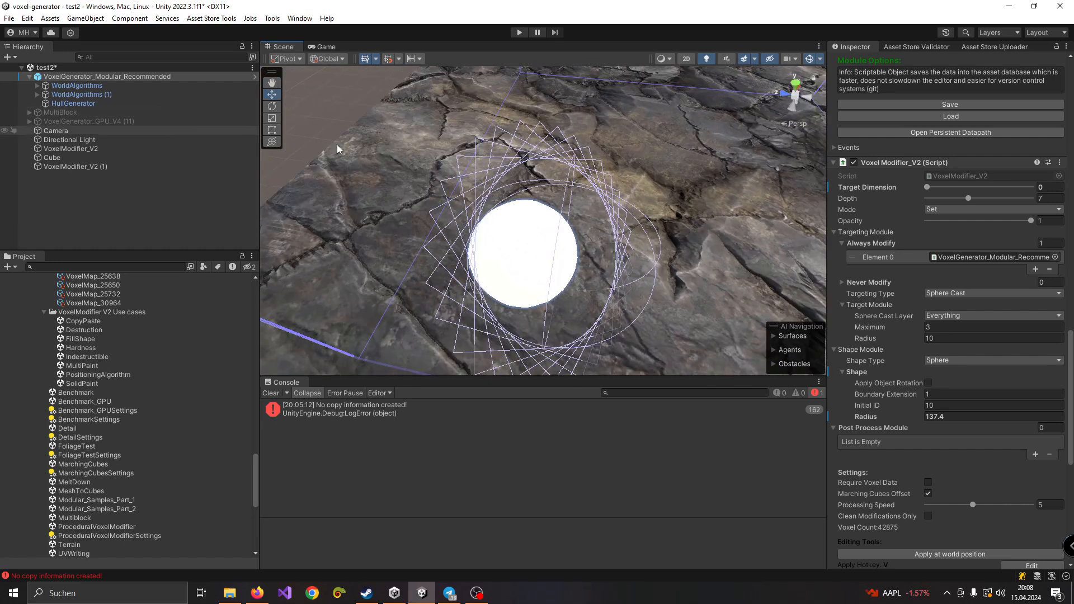
Clear dimension 1 with Kill D1 and remove the voxel sphere from the rock.
scroll(931, 321, down, 10)
scroll(944, 266, up, 15)
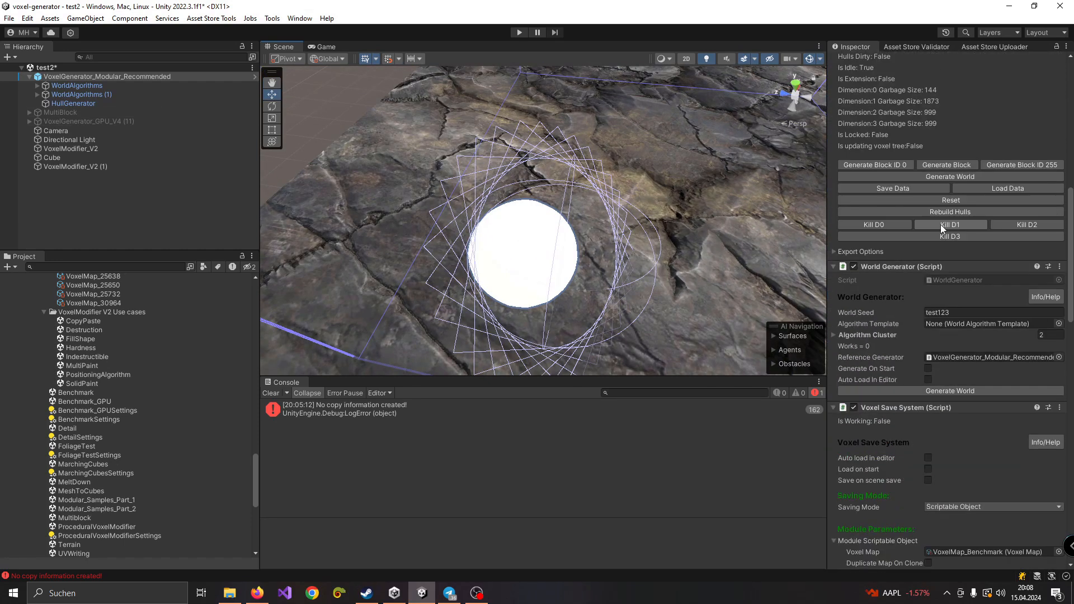
click(951, 226)
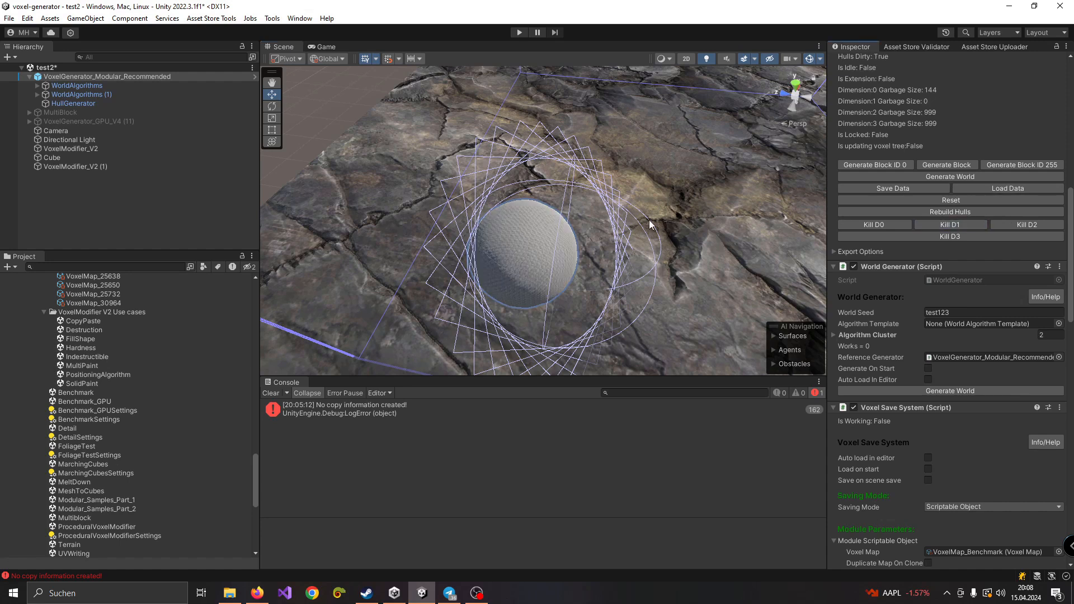
alt+drag(650, 221, 562, 235)
click(464, 253)
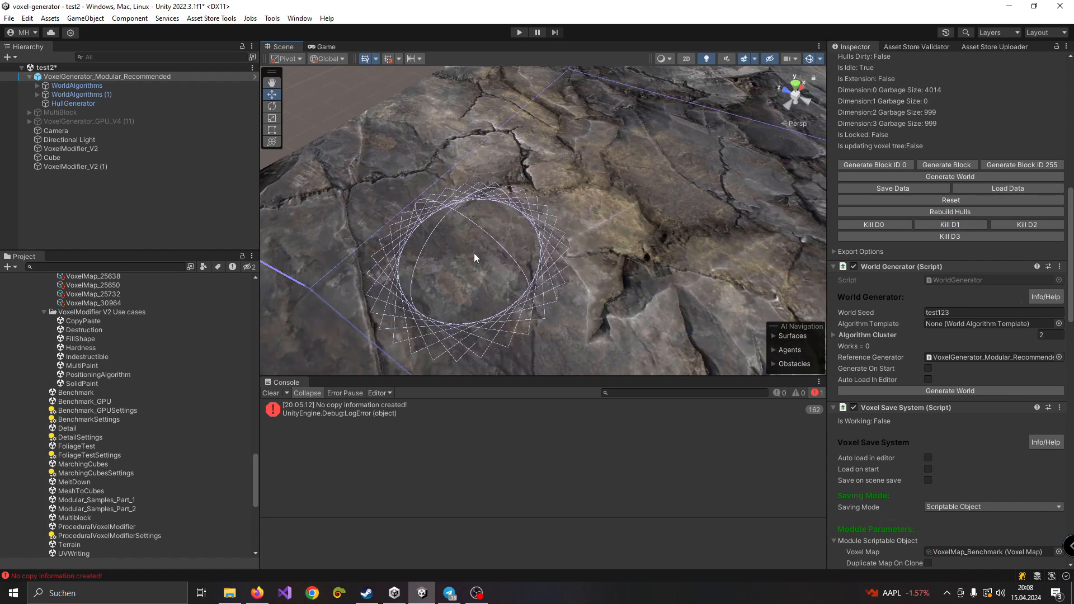
Set the sphere radius to 85.5 and paint a grey, branching blob on the rock.
scroll(1009, 338, down, 15)
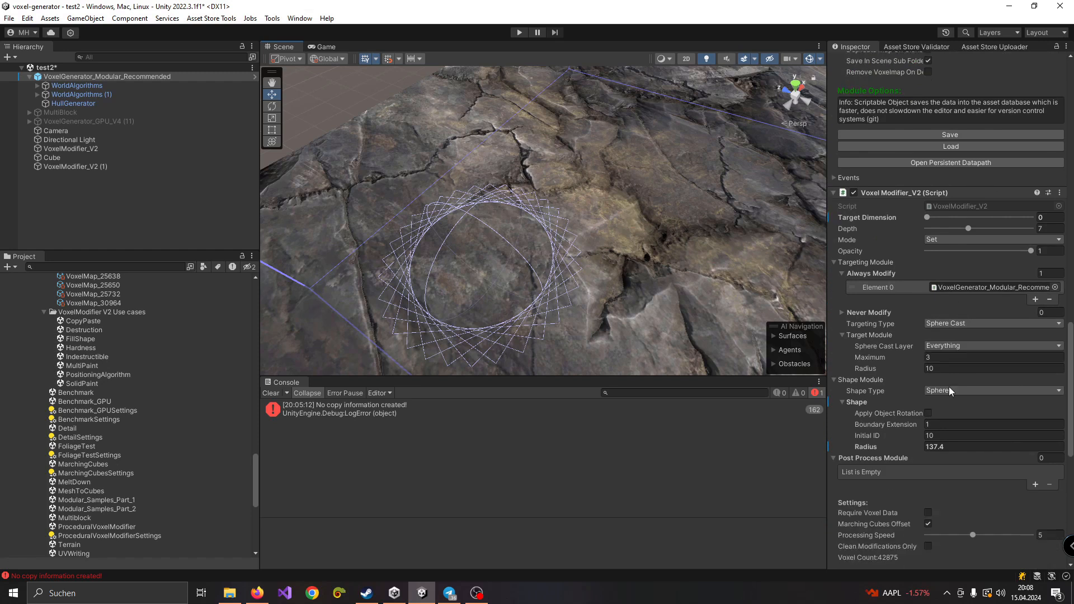
mouse_move(918, 448)
mouse_down()
mouse_move(830, 445)
mouse_move(859, 435)
mouse_up()
mouse_move(537, 251)
right_down()
mouse_move(504, 259)
mouse_move(575, 262)
mouse_move(498, 265)
mouse_move(527, 268)
mouse_move(499, 293)
right_up()
click(505, 252)
mouse_move(525, 259)
mouse_down()
mouse_move(532, 244)
mouse_move(487, 178)
mouse_move(527, 200)
mouse_move(499, 206)
mouse_move(518, 216)
mouse_move(499, 218)
mouse_up()
mouse_move(518, 116)
alt+mouse_down()
mouse_move(585, 231)
mouse_move(576, 220)
mouse_move(605, 230)
mouse_move(511, 226)
mouse_move(691, 222)
mouse_move(588, 149)
mouse_move(599, 138)
mouse_move(643, 184)
mouse_move(646, 170)
alt+mouse_up()
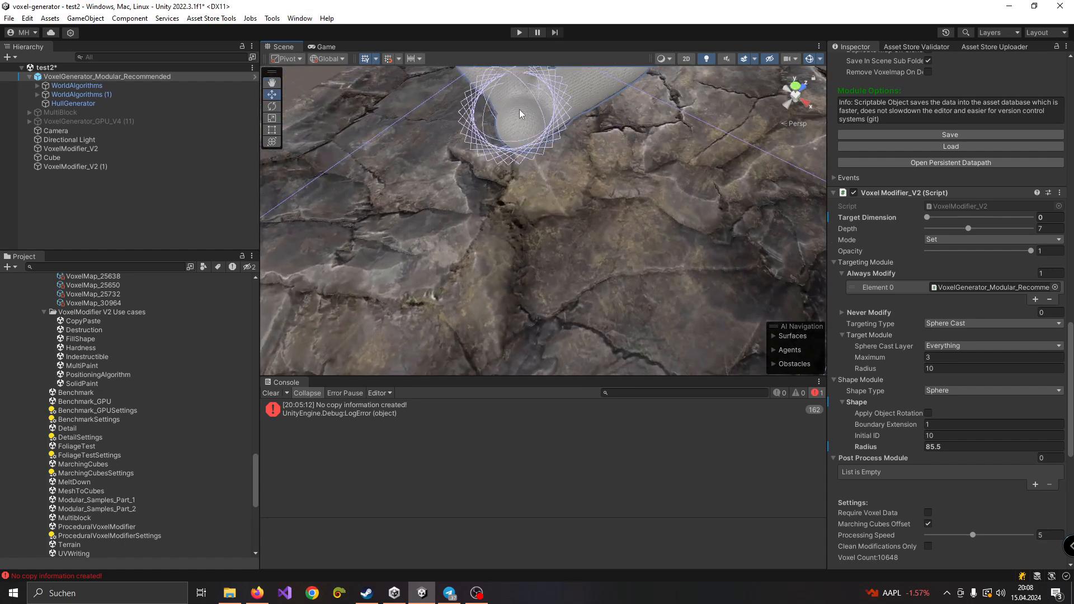
Select VoxelModifier_V2 and enlarge its sphere radius to 263.7 around the branching blob.
scroll(540, 140, down, 6)
alt+drag(628, 196, 481, 187)
alt+drag(700, 230, 448, 179)
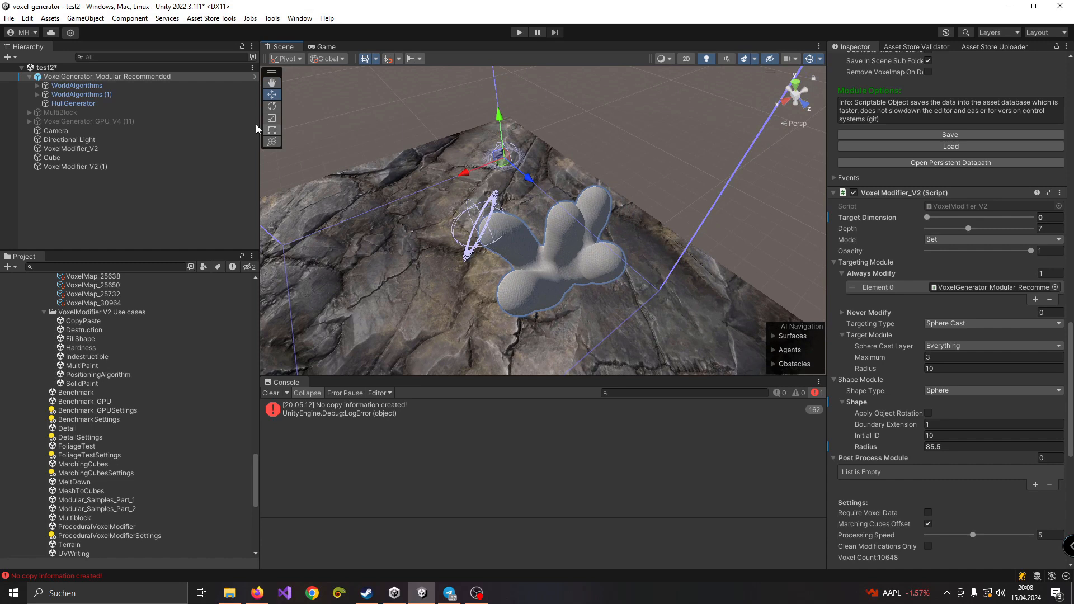
click(85, 148)
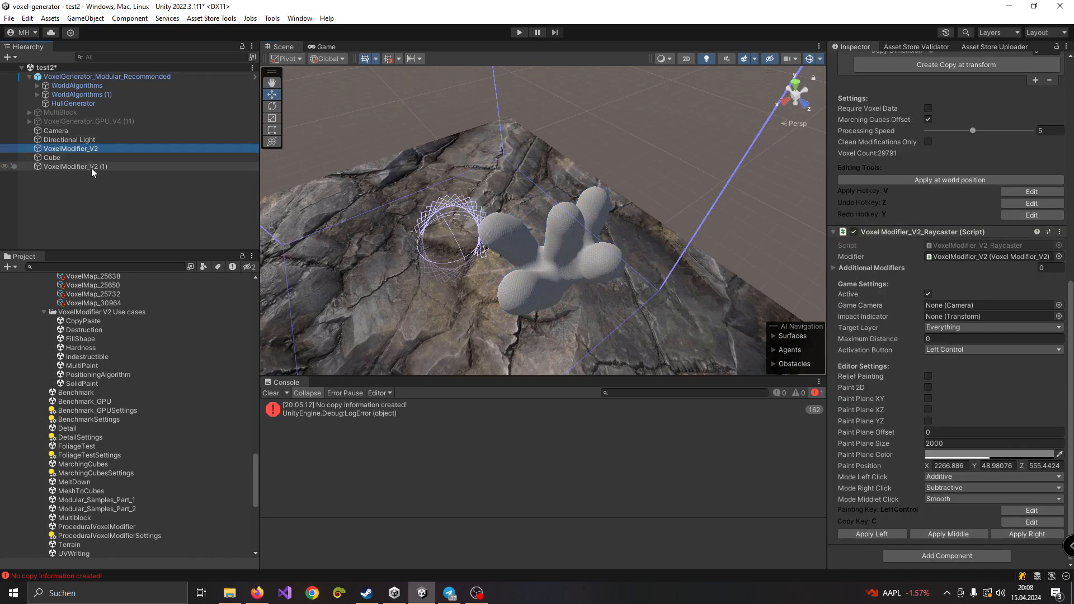
mouse_move(738, 317)
alt+mouse_down()
mouse_move(586, 260)
mouse_move(528, 259)
alt+mouse_up()
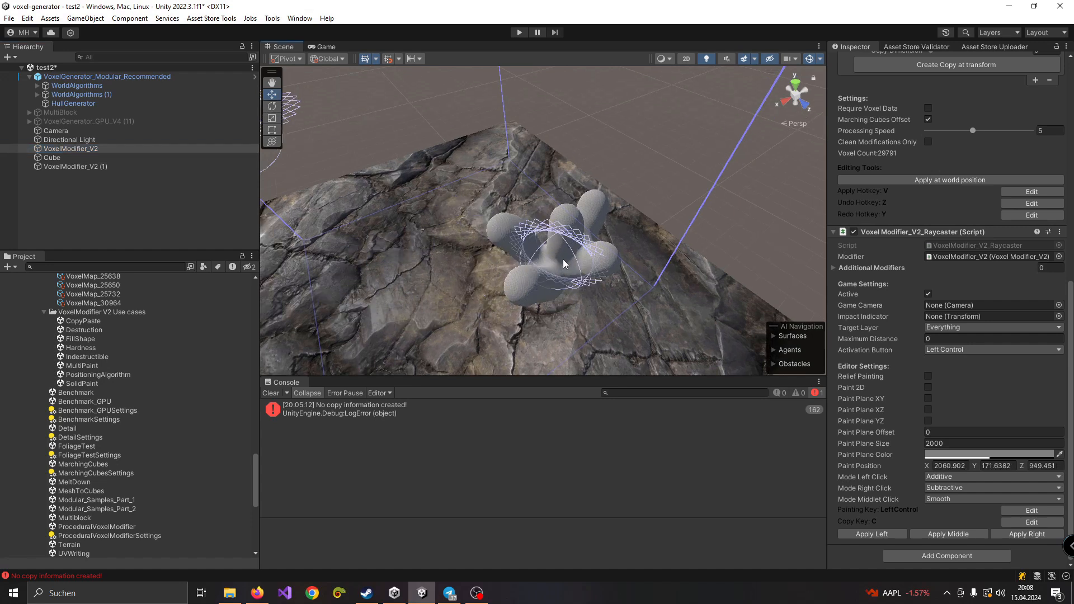
scroll(954, 243, up, 10)
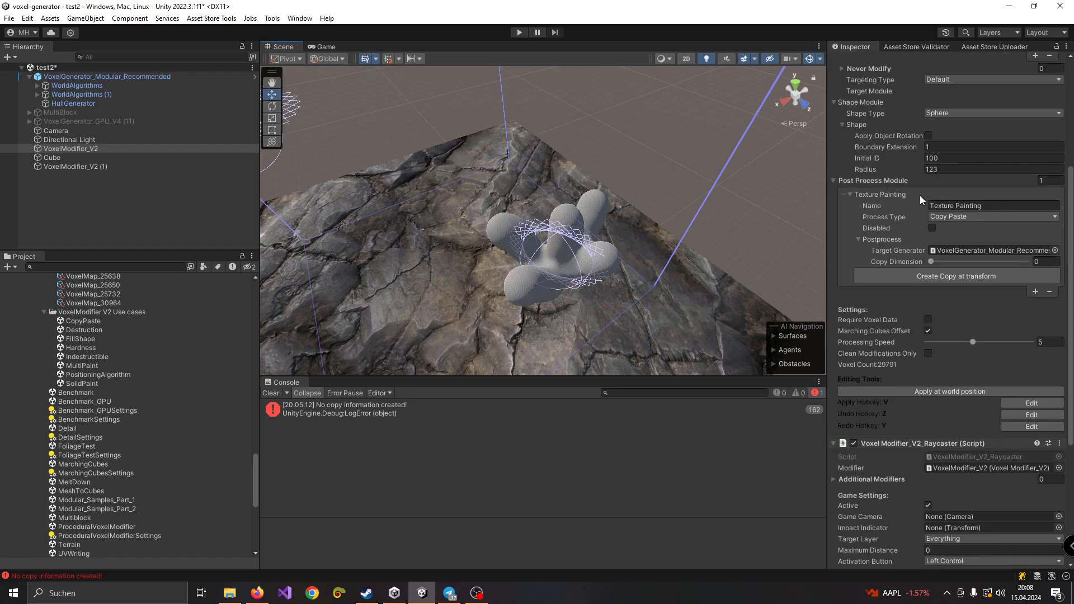
drag(894, 290, 61, 292)
Reduce the VoxelModifier_V2 sphere radius to 176 to fit it around the branching blob.
scroll(926, 399, down, 3)
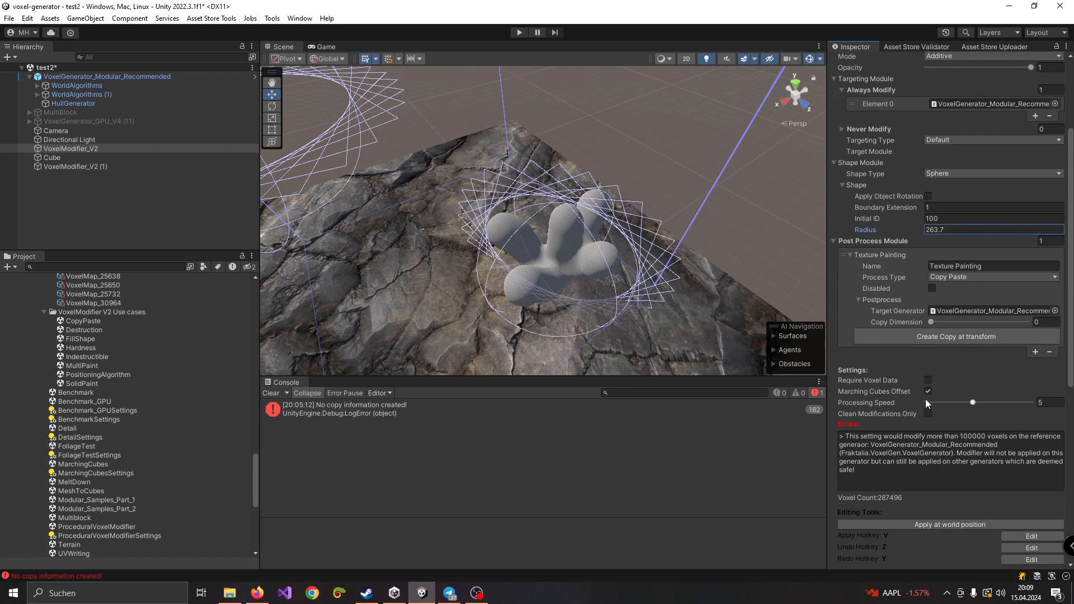
scroll(948, 204, up, 5)
scroll(912, 274, down, 3)
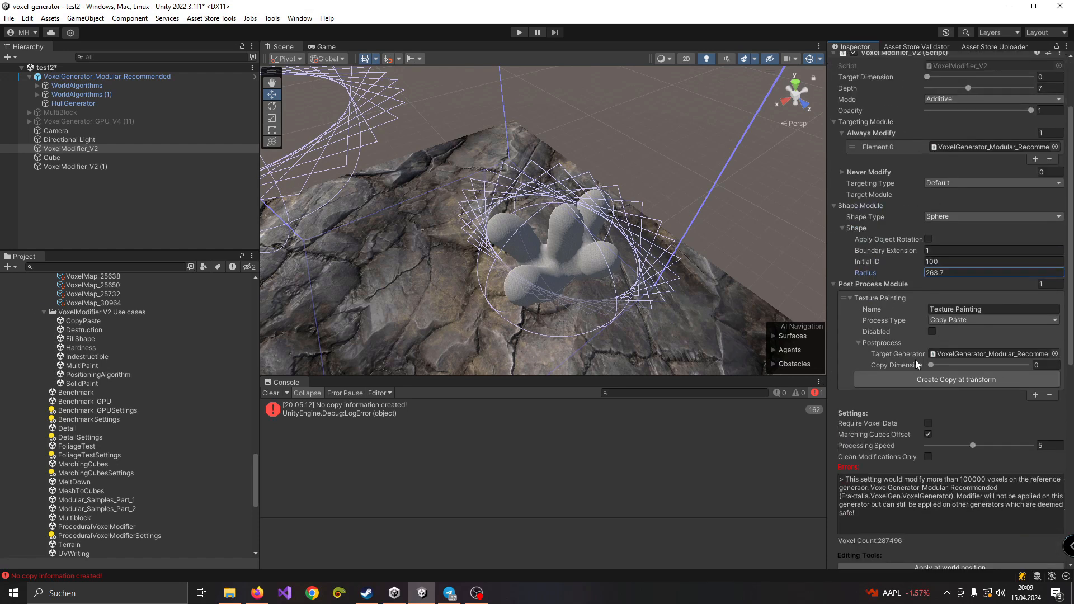
drag(912, 274, 747, 251)
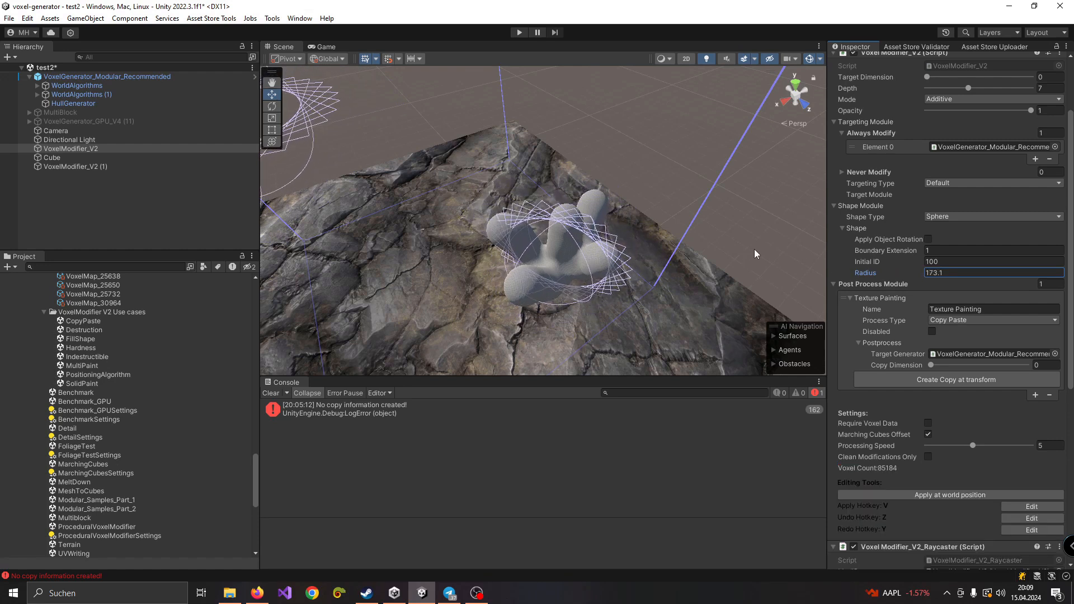
drag(912, 275, 1004, 268)
scroll(989, 286, down, 3)
drag(912, 183, 782, 177)
Copy the branching blob's voxels and paste the copy on the rock beside the original.
click(569, 249)
right_drag(564, 246, 483, 247)
key(v)
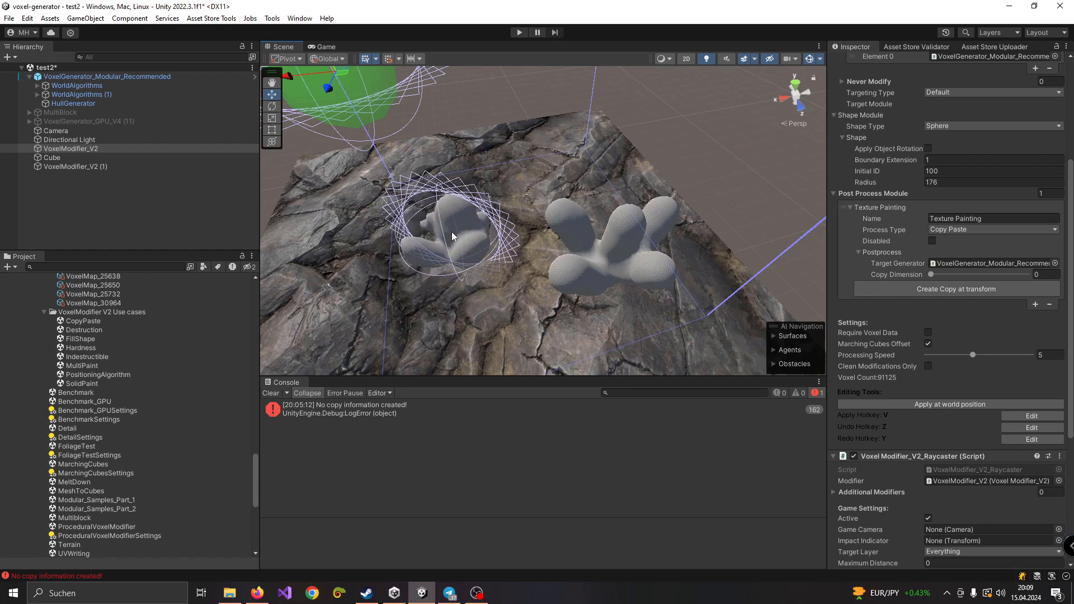
Paste copies of the branching blob repeatedly across the rock between the existing blobs and toward its far edge.
right_drag(485, 303, 558, 219)
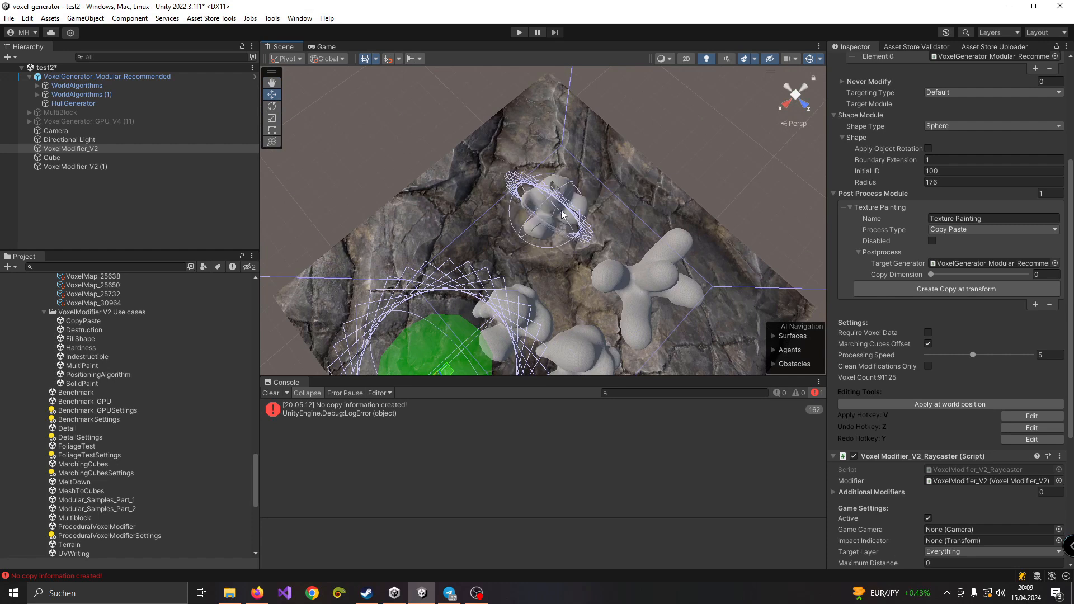
key(v)
key(v)
key(v)
key(v)
key(v)
key(v)
key(v)
key(v)
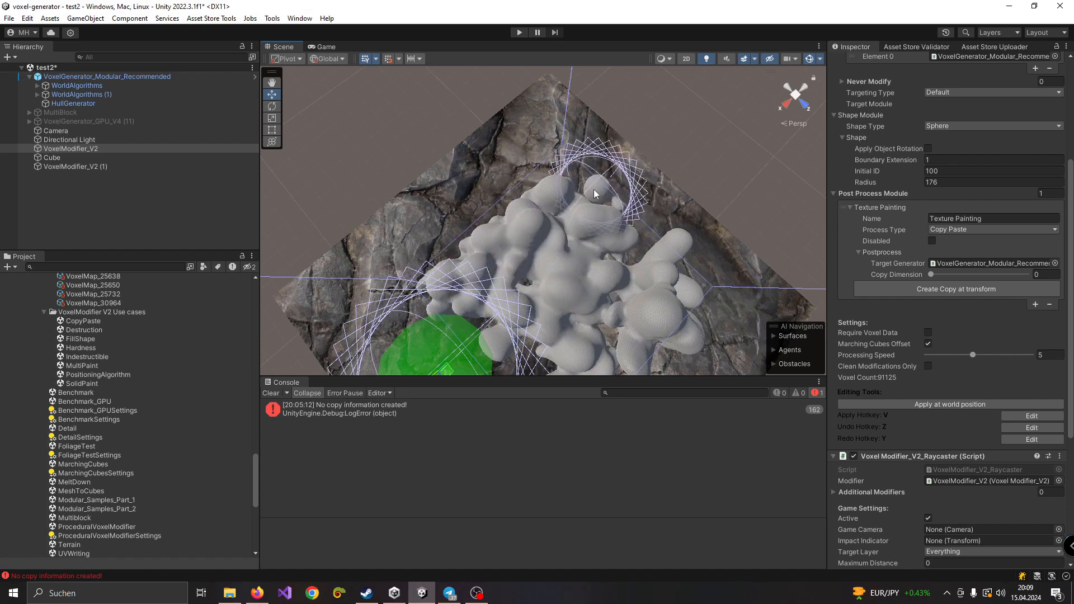
Paste more blob copies over the near side and gaps of the grey mass to merge it into one cluster.
alt+drag(582, 229, 478, 330)
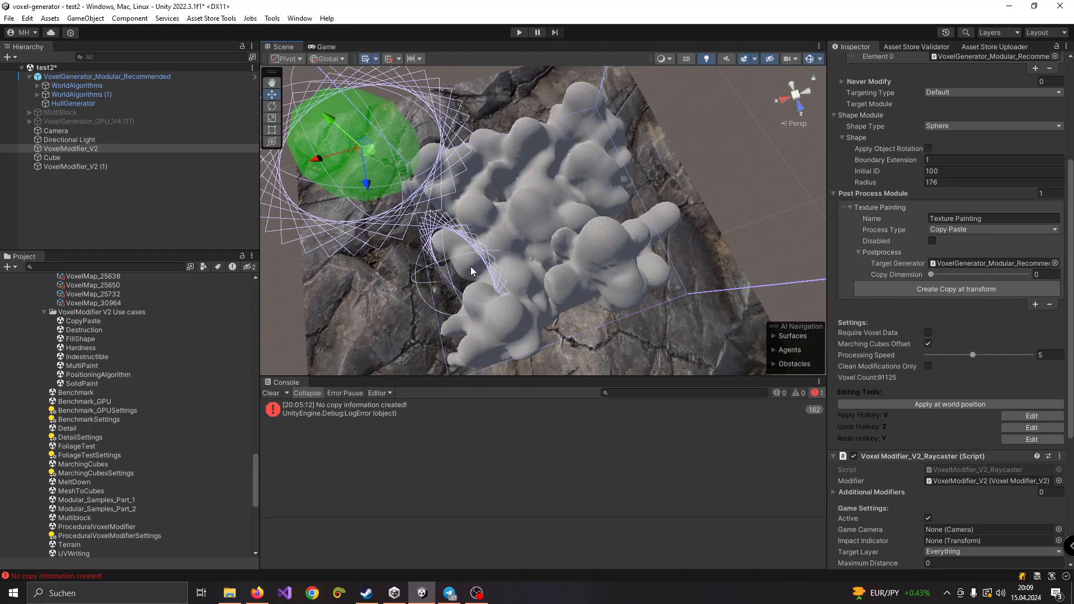
key(v)
key(v)
key(v)
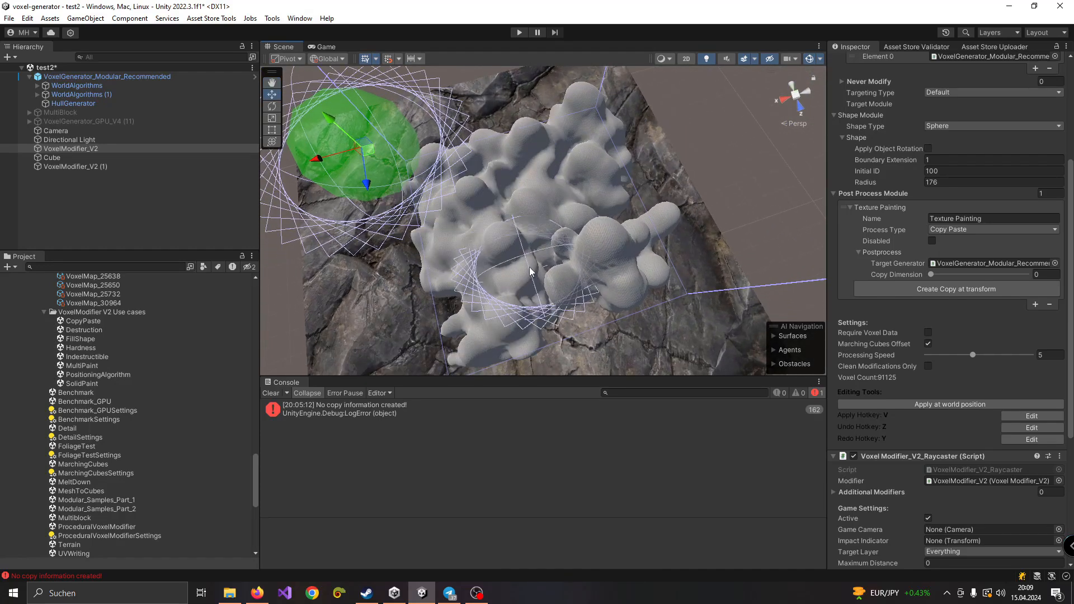
key(v)
key(v)
key(v)
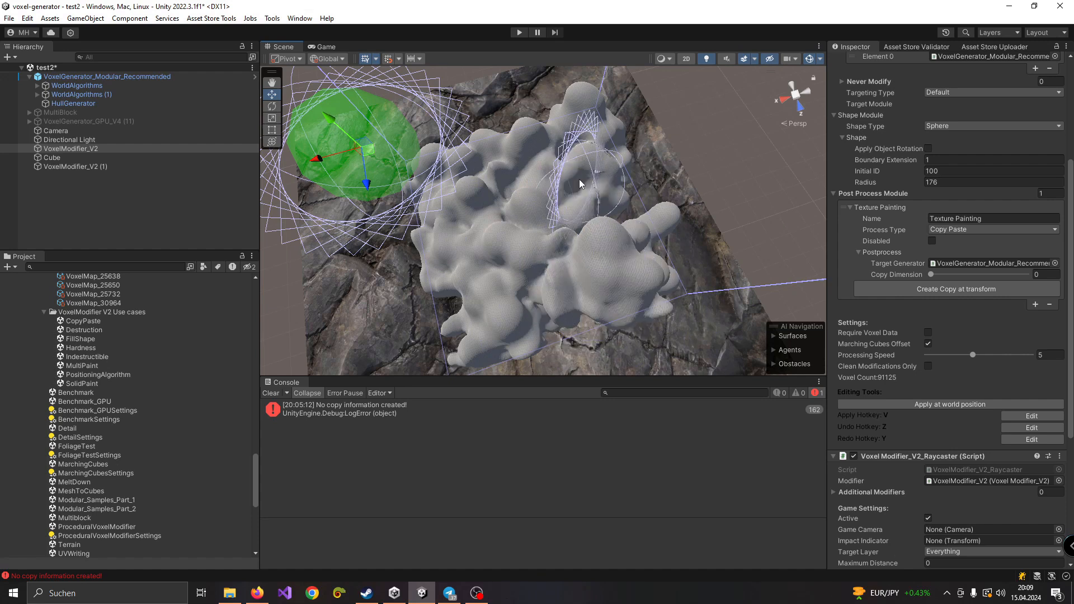
Disable the Texture Painting post process and paint a plain sphere on the near side of the grey mass.
alt+drag(491, 211, 554, 207)
scroll(951, 312, down, 4)
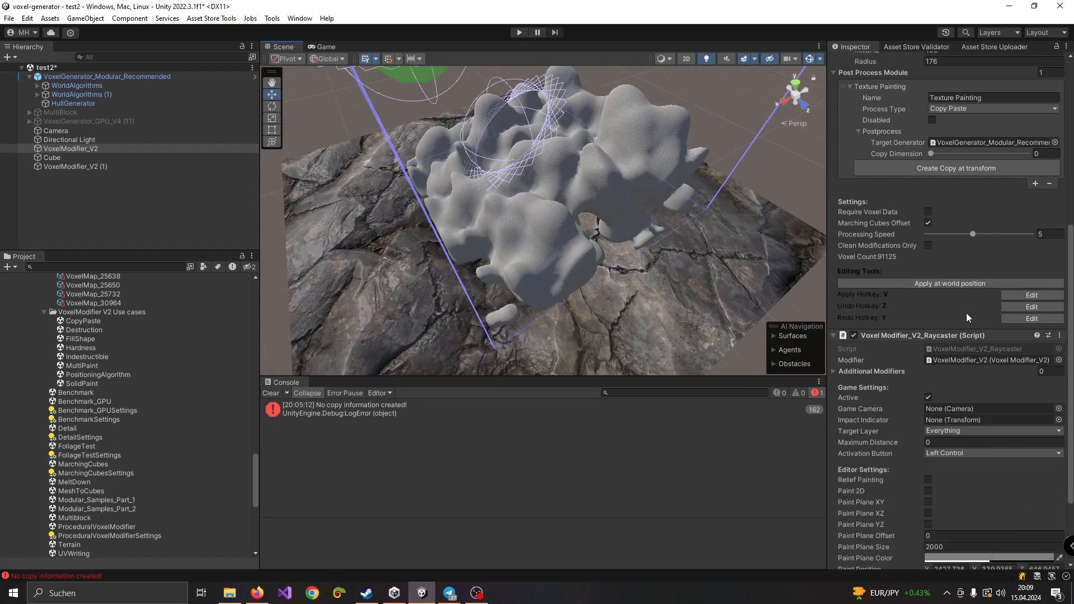
scroll(930, 190, up, 2)
click(932, 150)
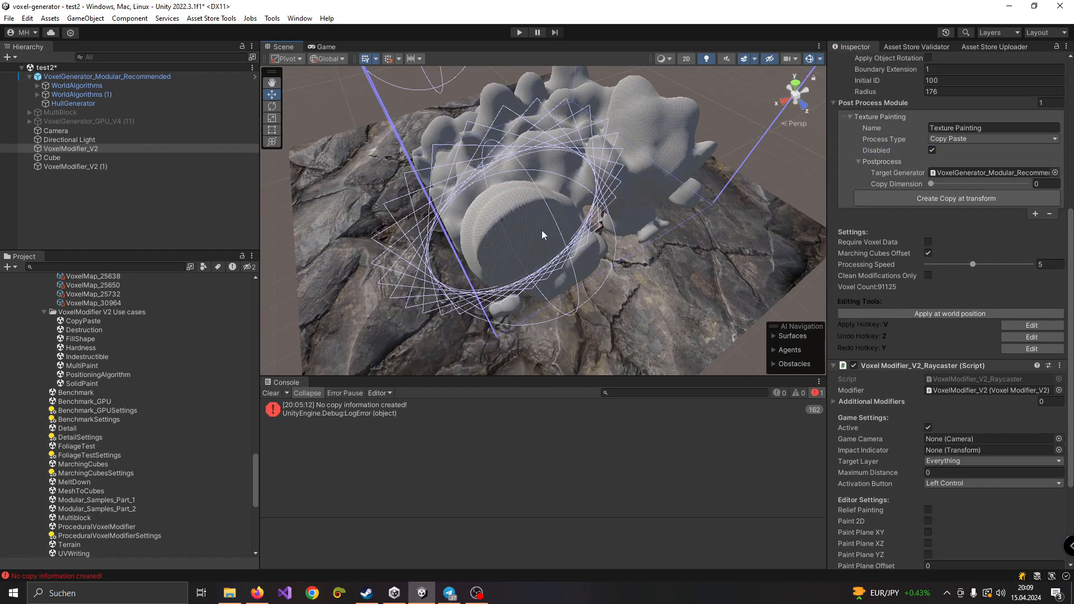
Re-enable the Texture Painting post process and apply the modifier again around the near edge of the grey mass.
click(931, 151)
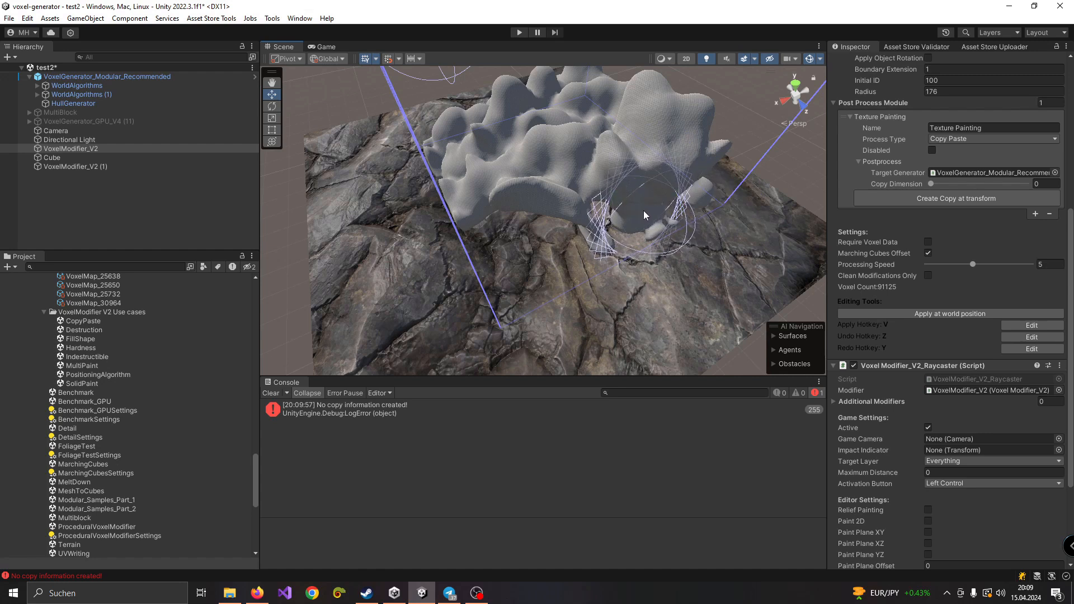
key(v)
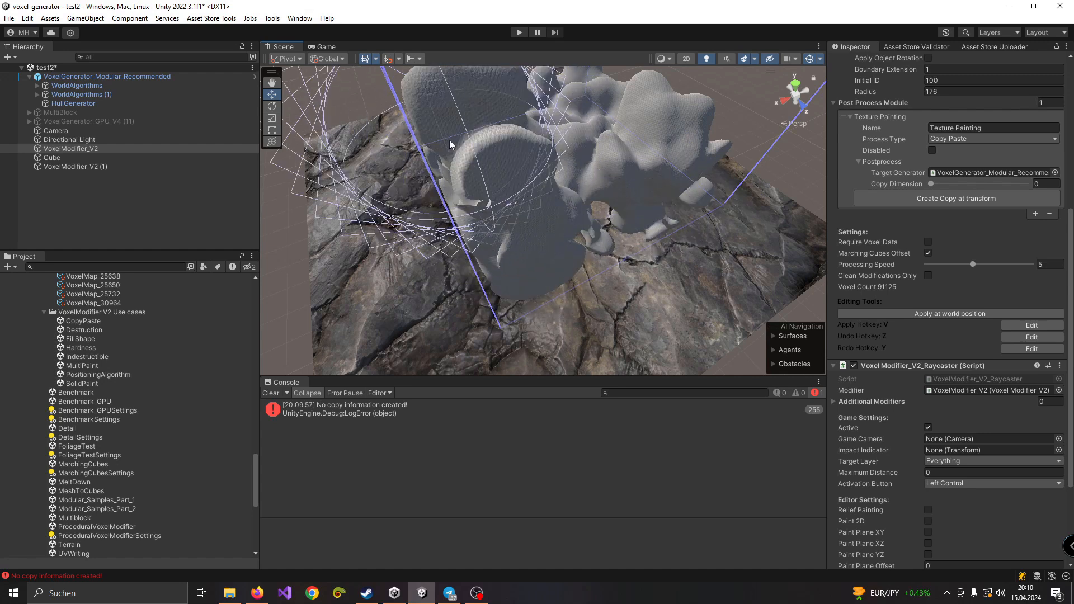
mouse_move(576, 197)
alt+mouse_down()
mouse_move(492, 259)
mouse_move(458, 254)
alt+mouse_up()
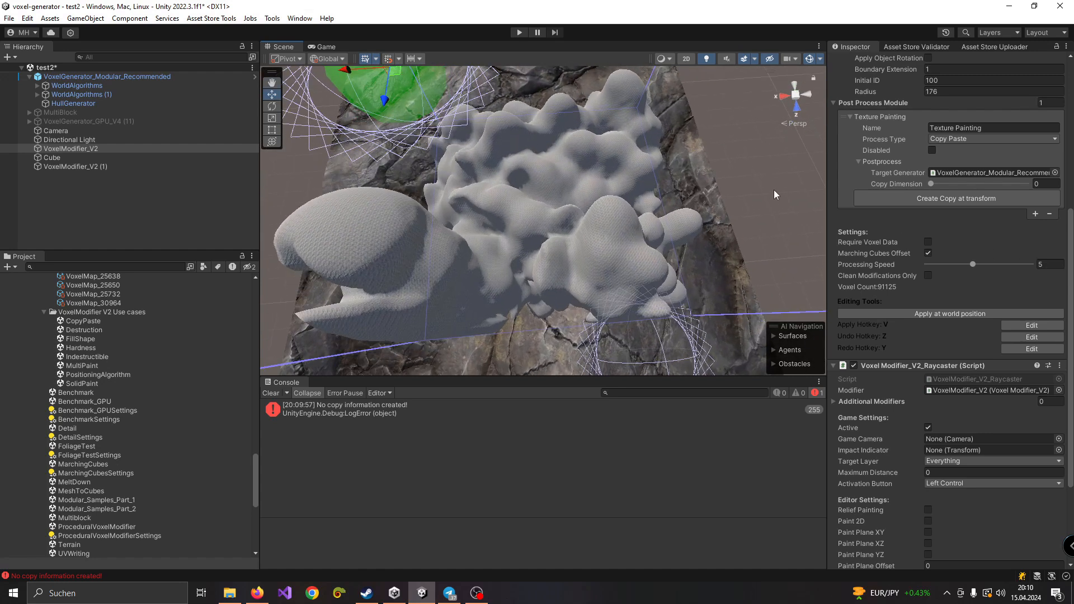
click(958, 139)
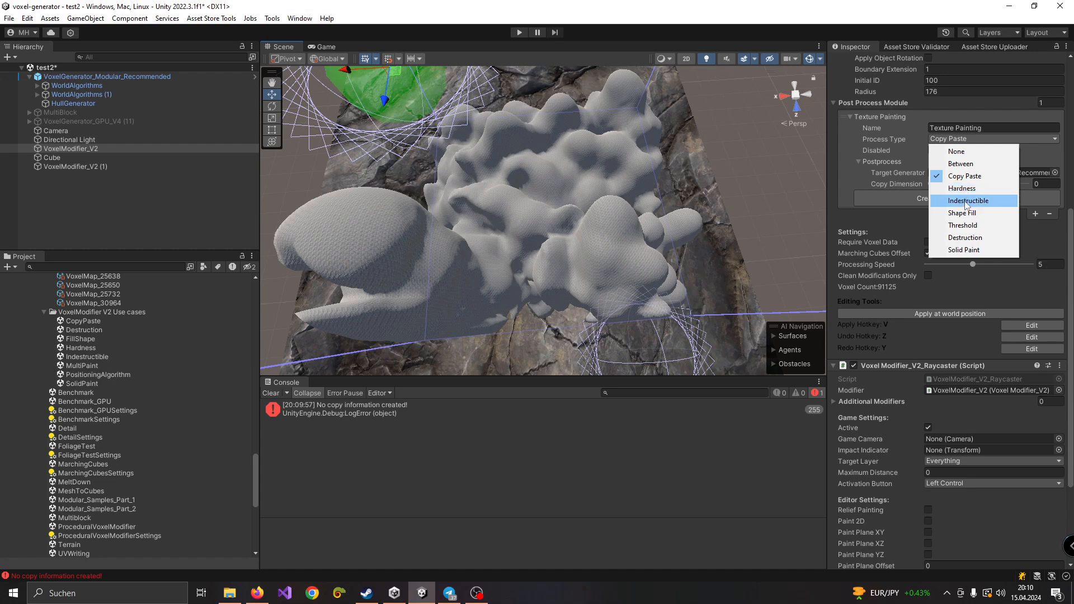
click(843, 220)
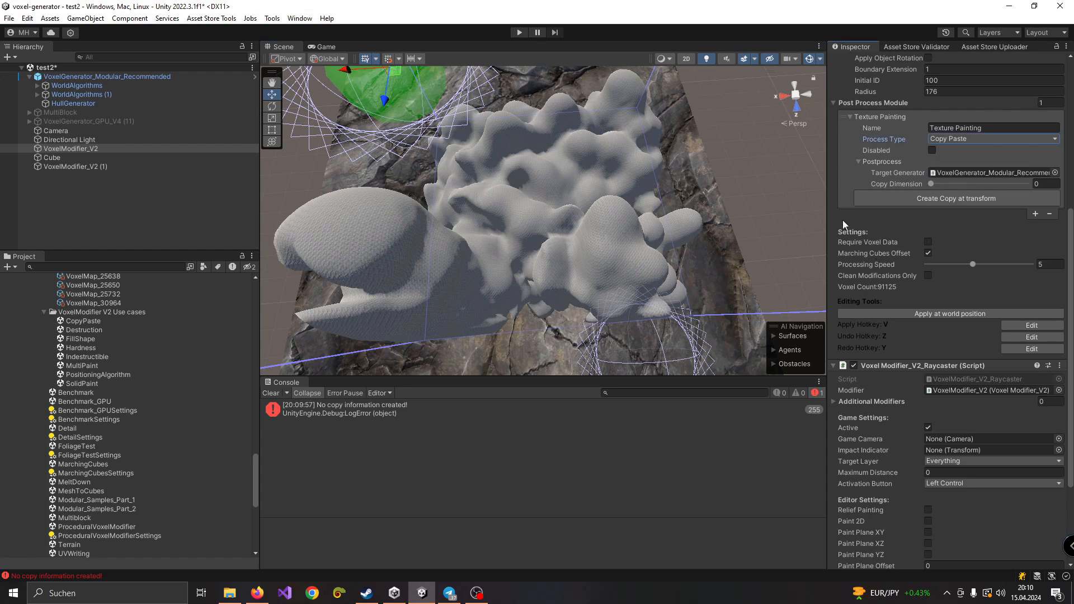
scroll(893, 226, up, 10)
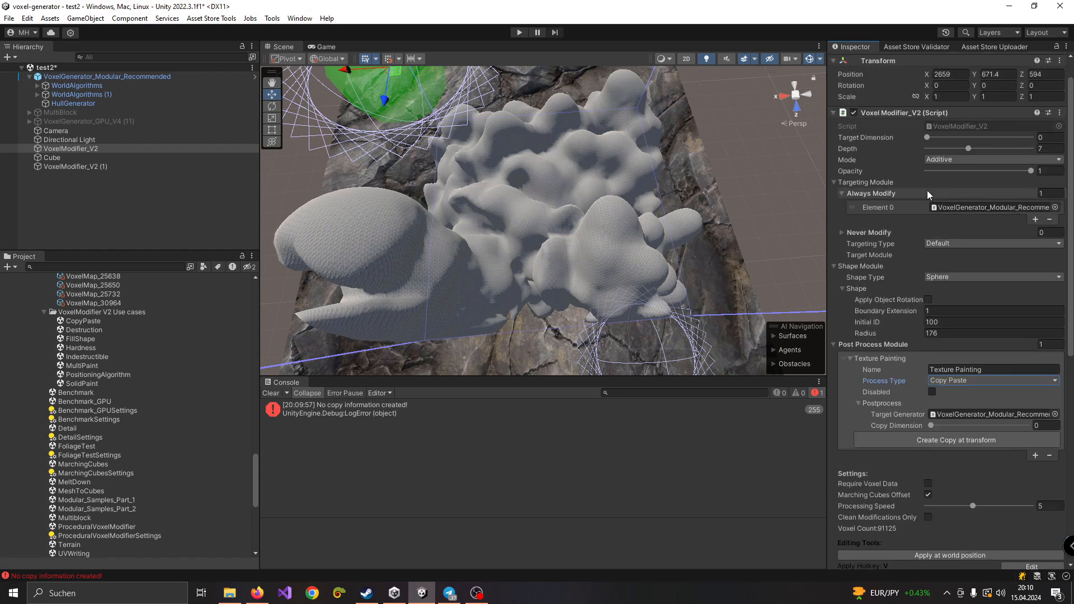
scroll(925, 228, down, 7)
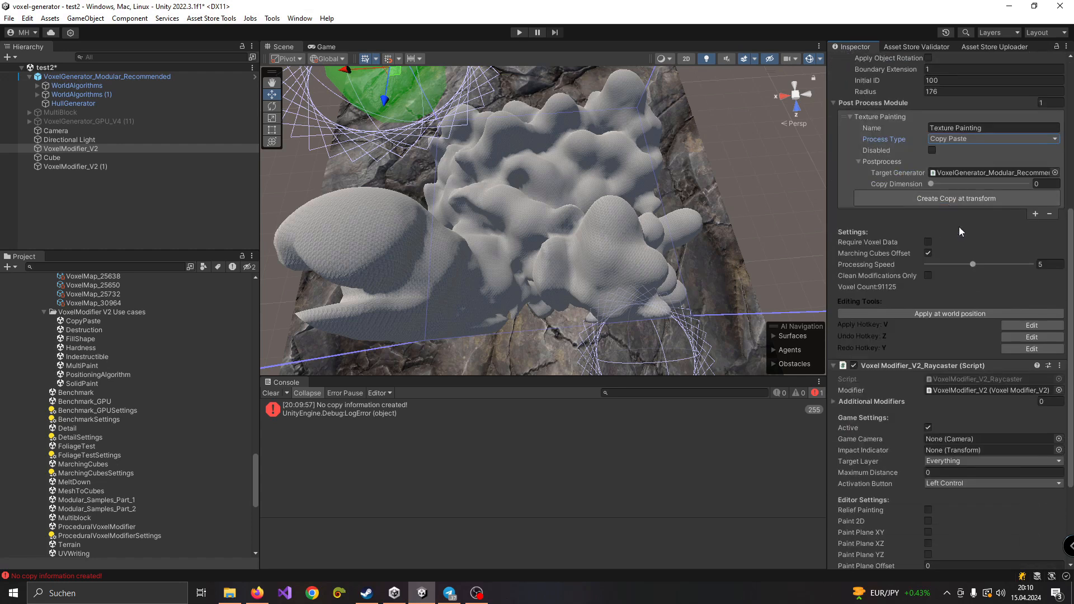
click(958, 231)
click(878, 256)
Switch the Texture Painting process type to Hardness and view its histogram curve editor.
click(945, 232)
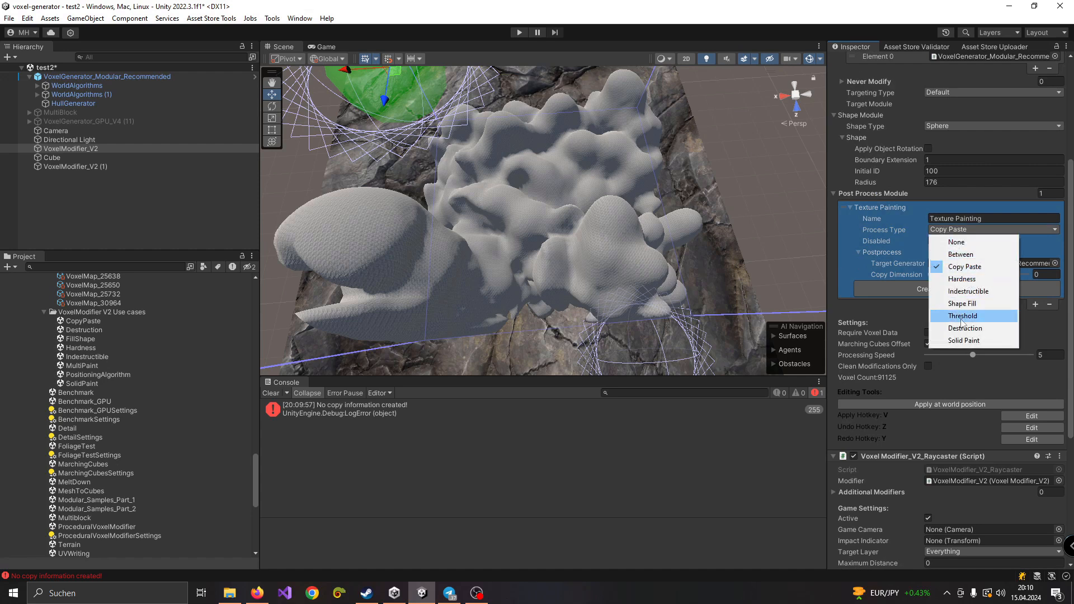
click(946, 279)
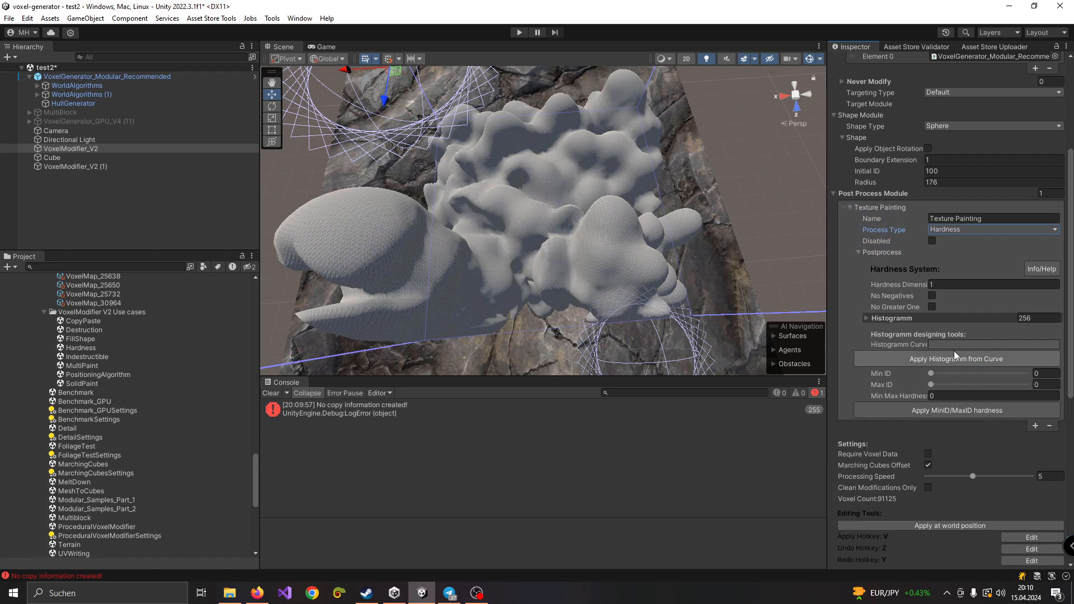
click(969, 346)
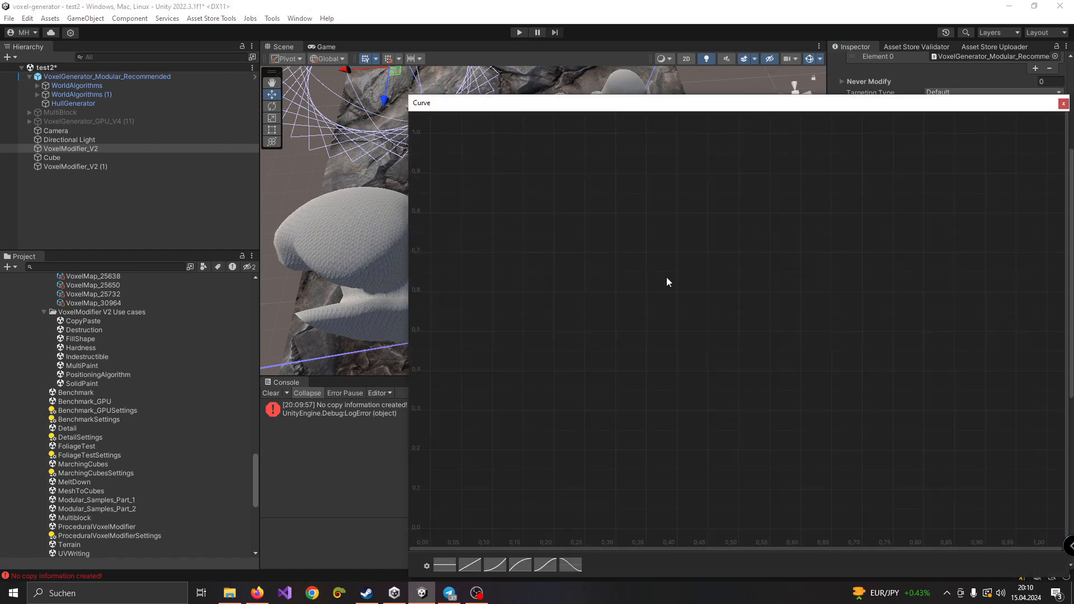
click(1061, 104)
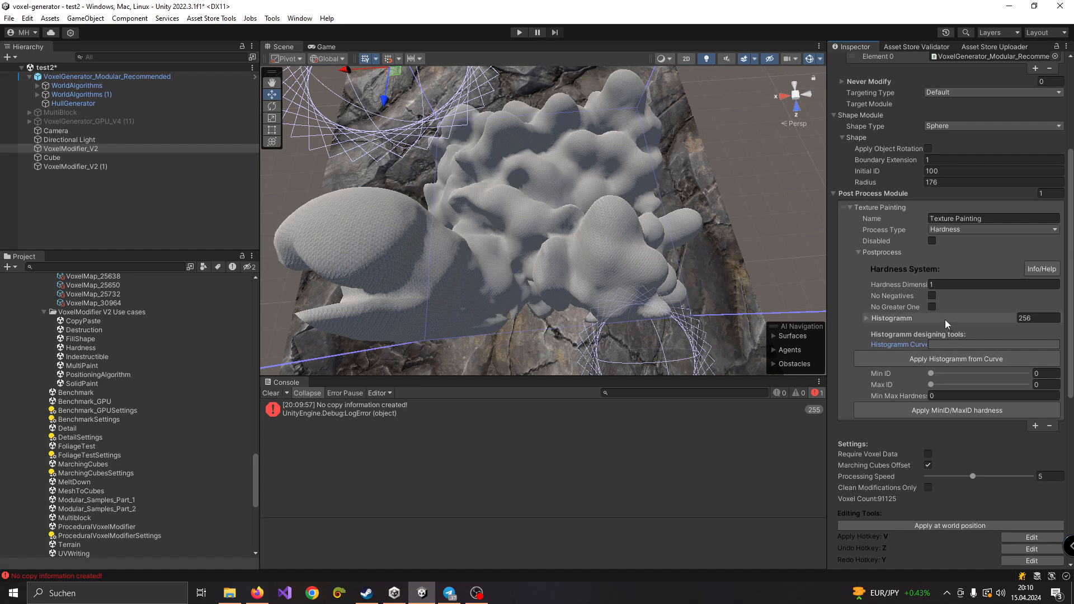
Switch the Texture Painting process type to Indestructible and, after viewing its settings, to Shape Fill.
click(967, 230)
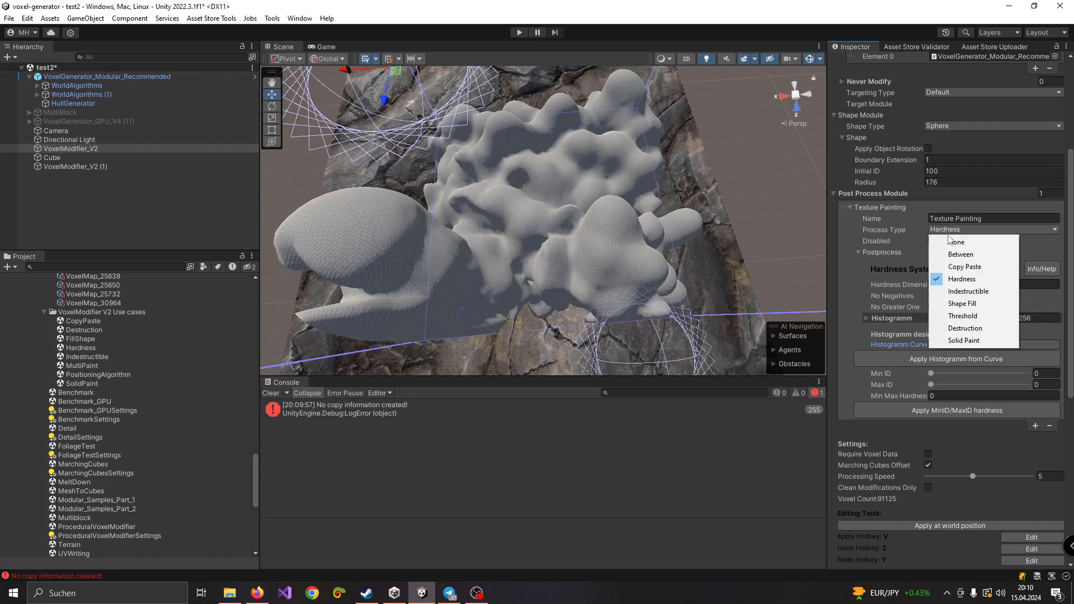
click(968, 292)
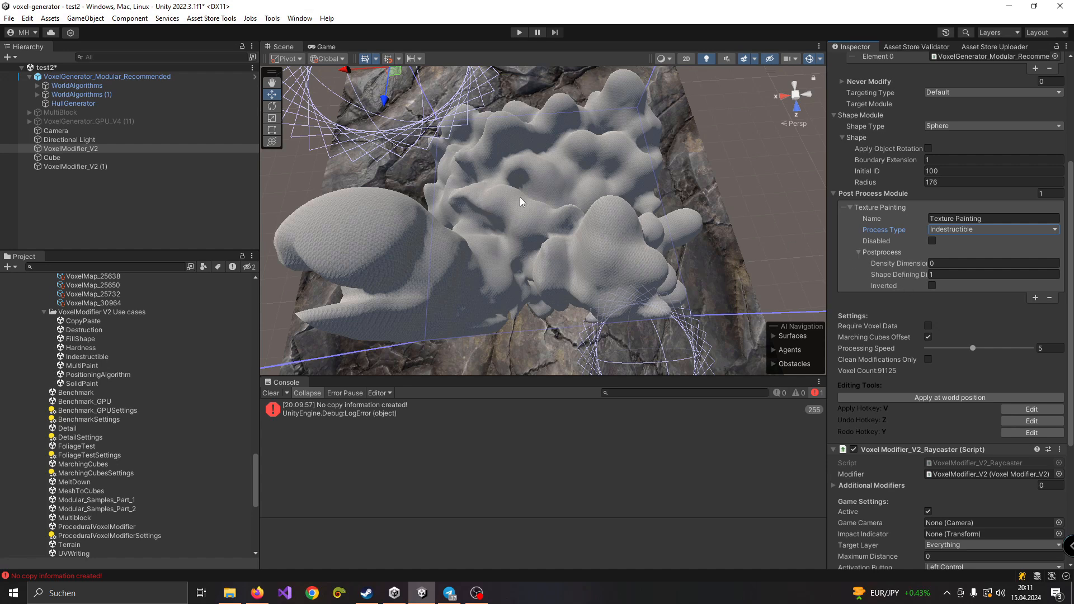
click(931, 229)
click(963, 302)
Switch the Texture Painting process type to Threshold and, after viewing its settings, to Destruction.
click(949, 230)
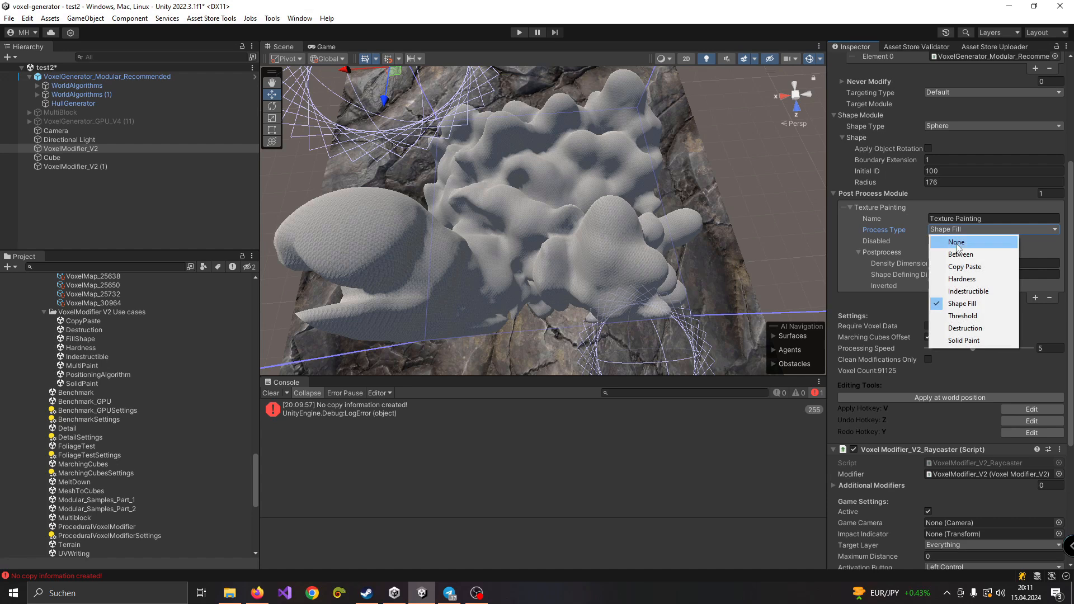
click(986, 316)
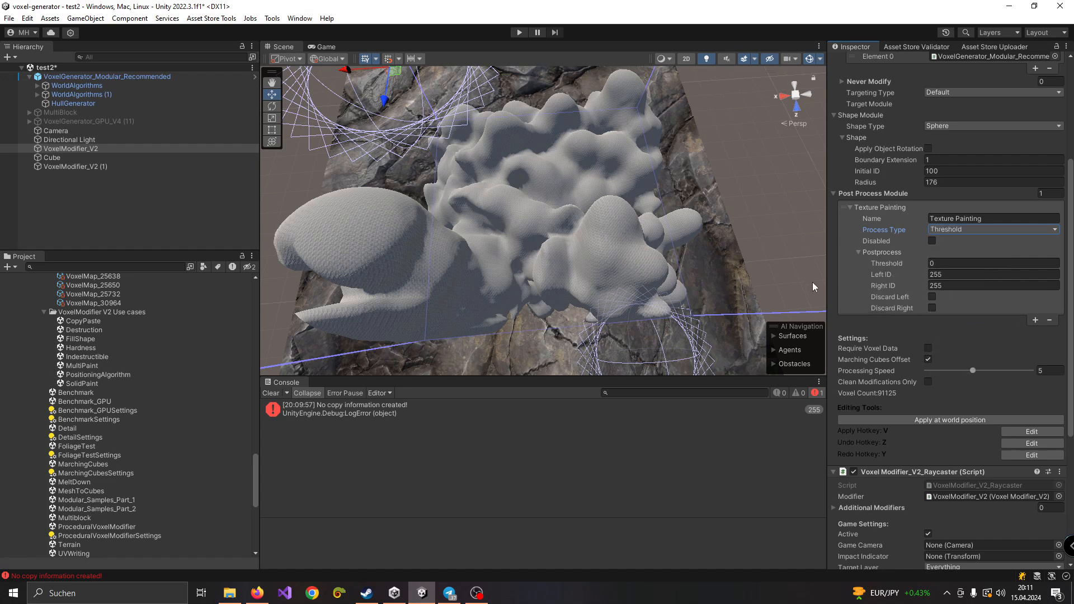
right_drag(710, 216, 694, 213)
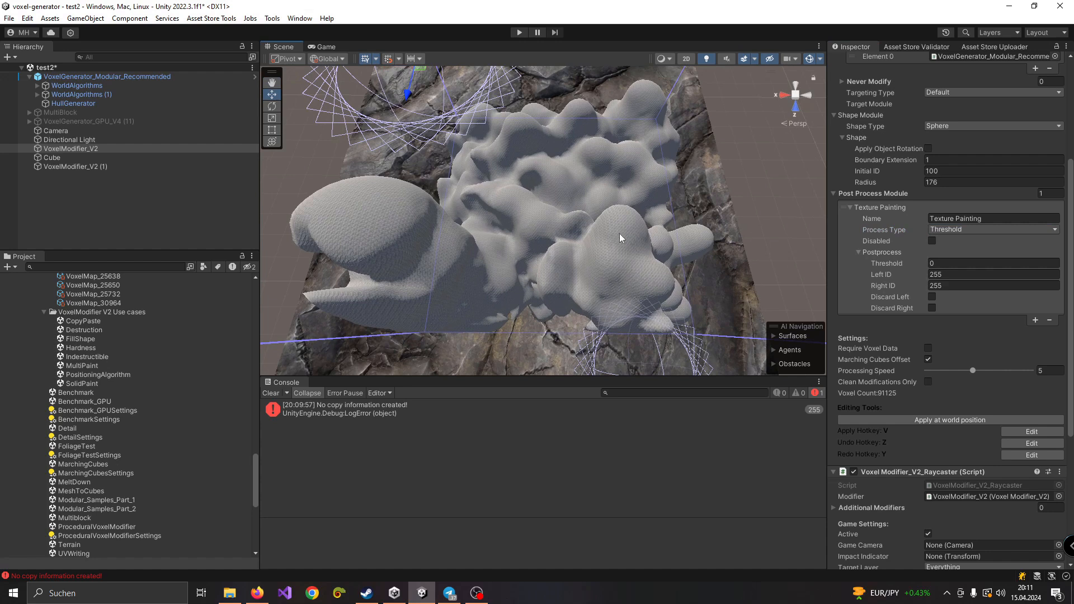
click(962, 230)
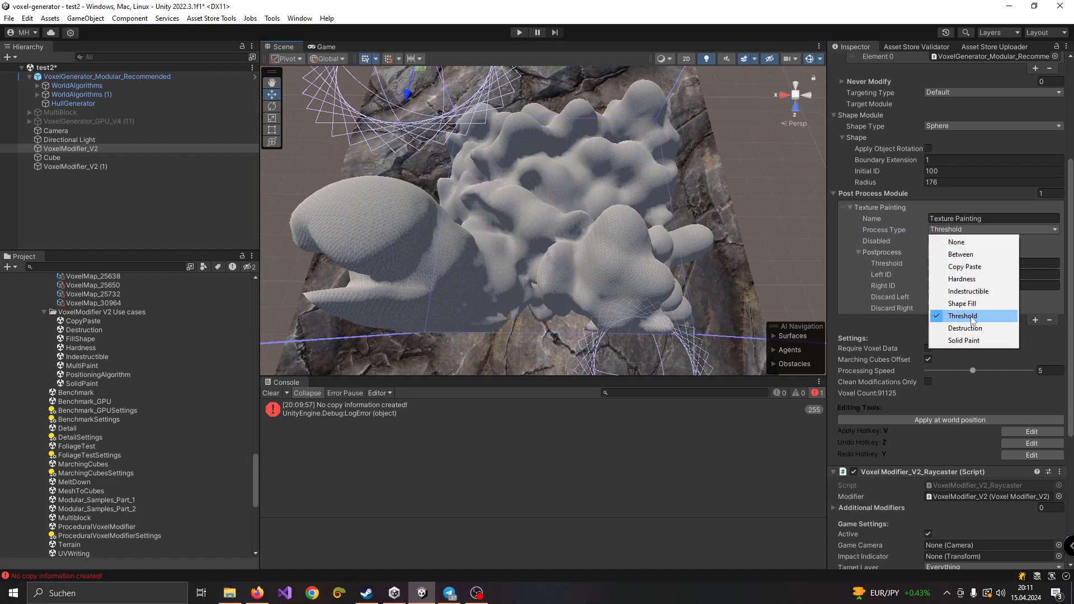
click(951, 328)
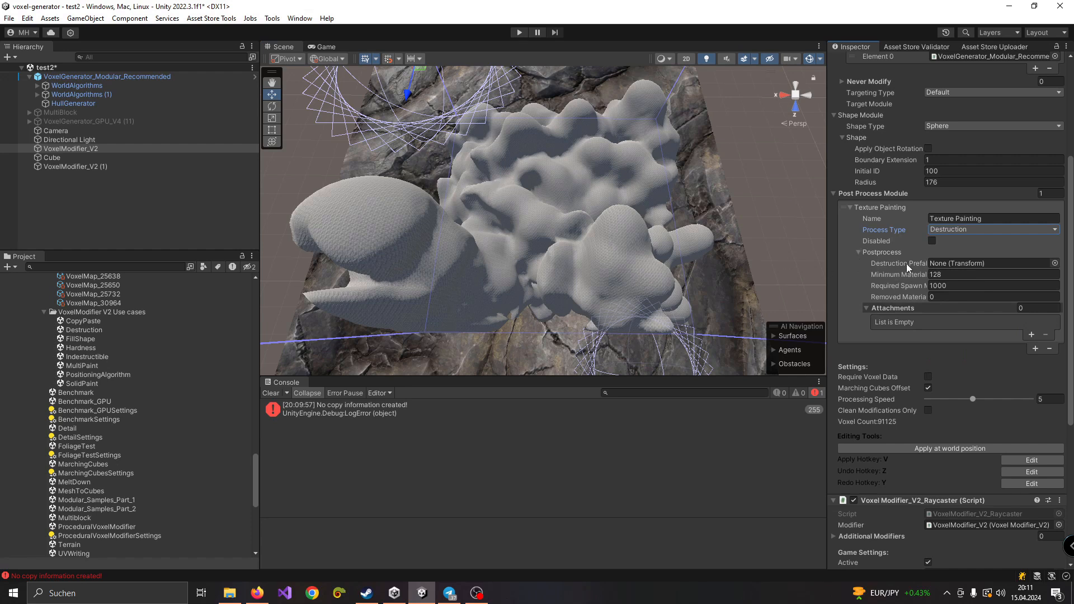
Set the Texture Painting process type to Solid Paint and look up the explanation of the Clean Modifications Only setting.
click(933, 230)
click(951, 317)
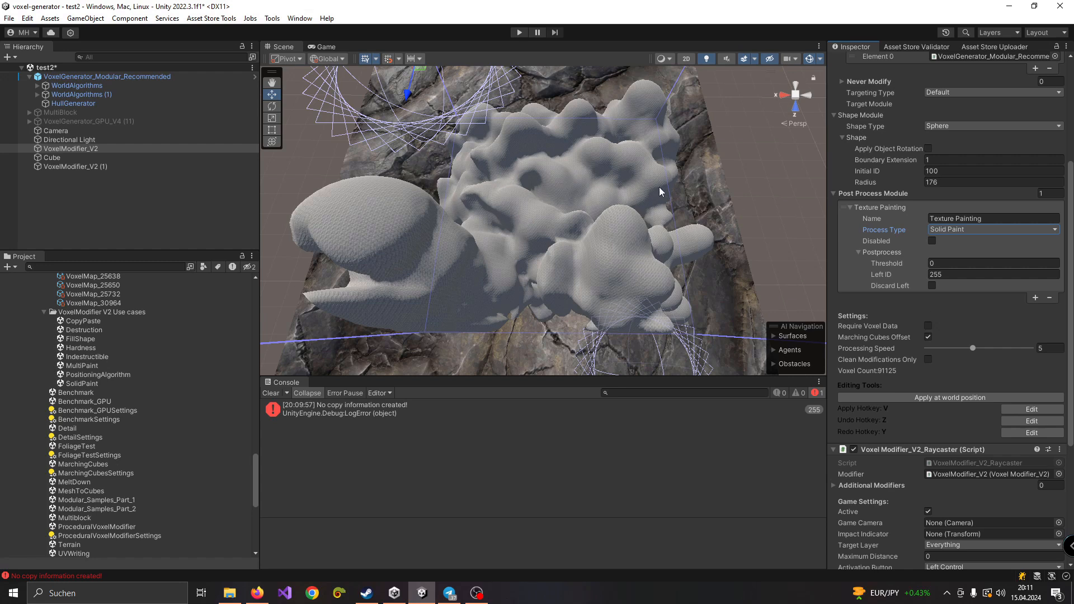
scroll(974, 285, up, 5)
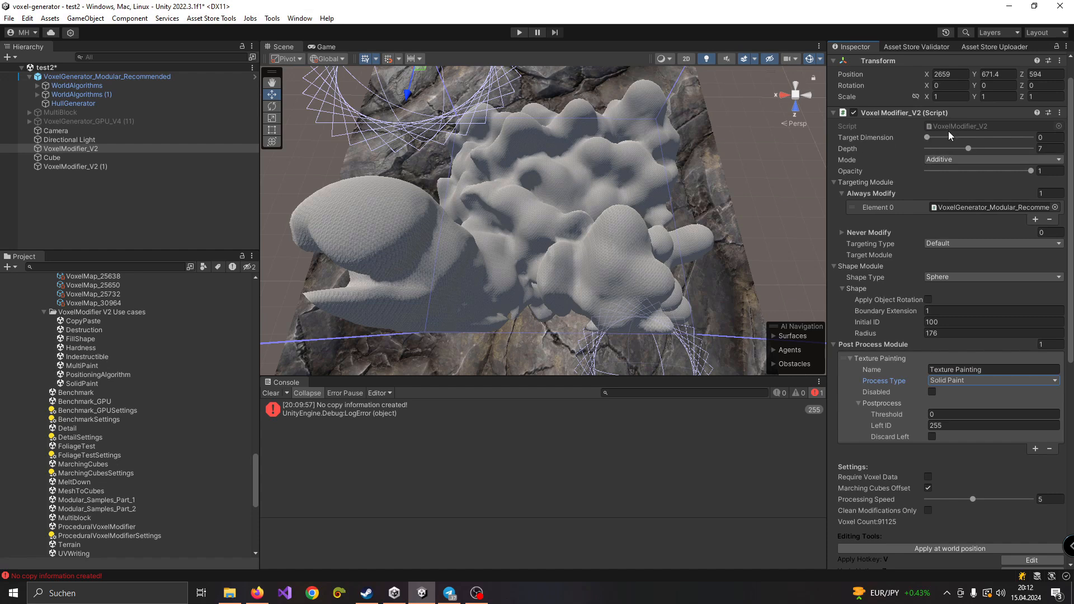
scroll(951, 242, down, 3)
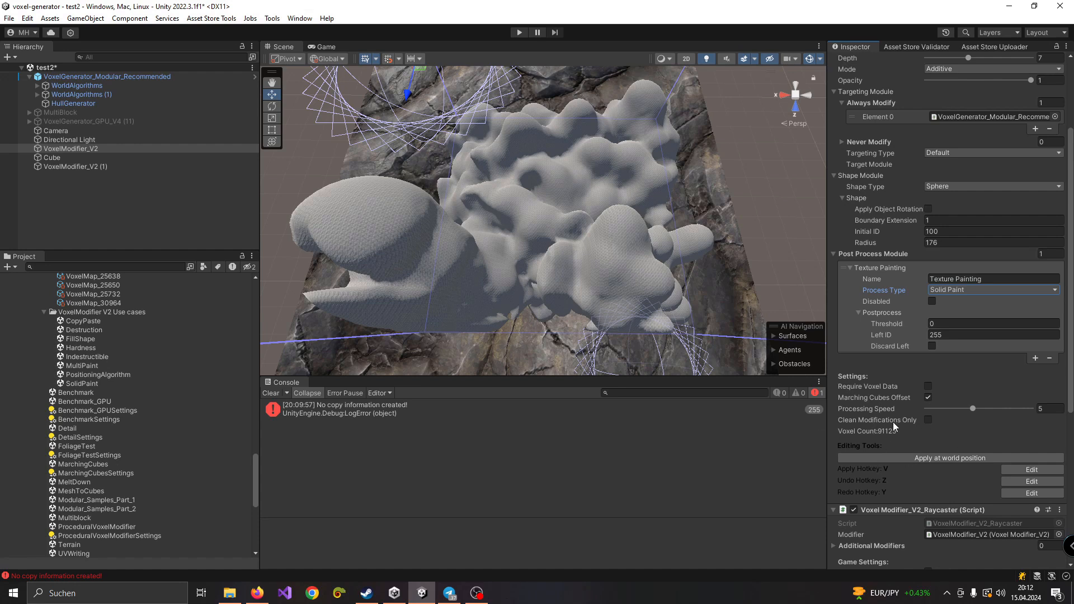
mouse_move(879, 424)
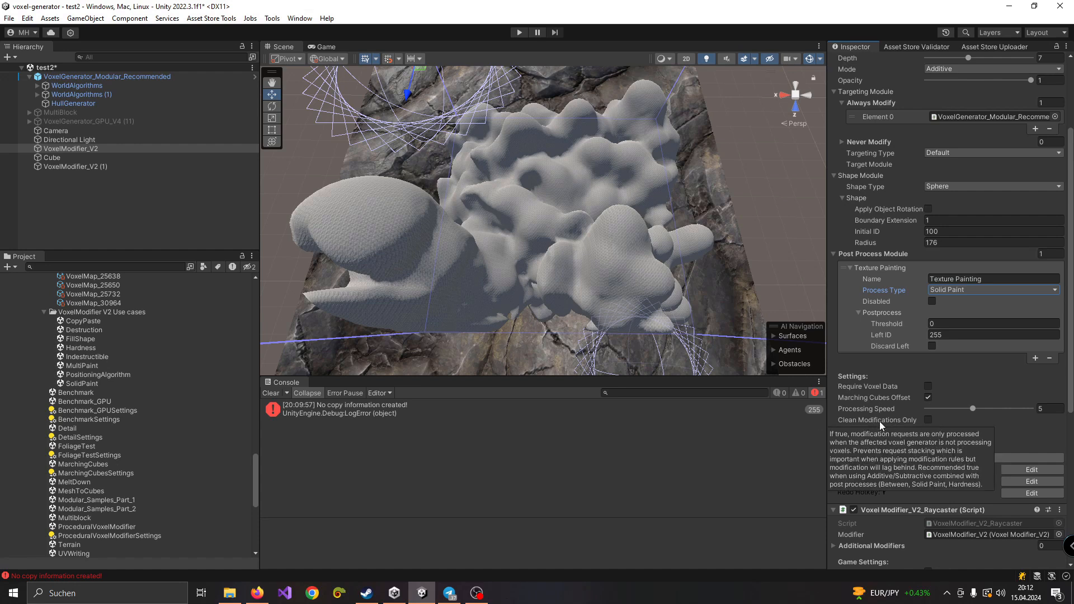